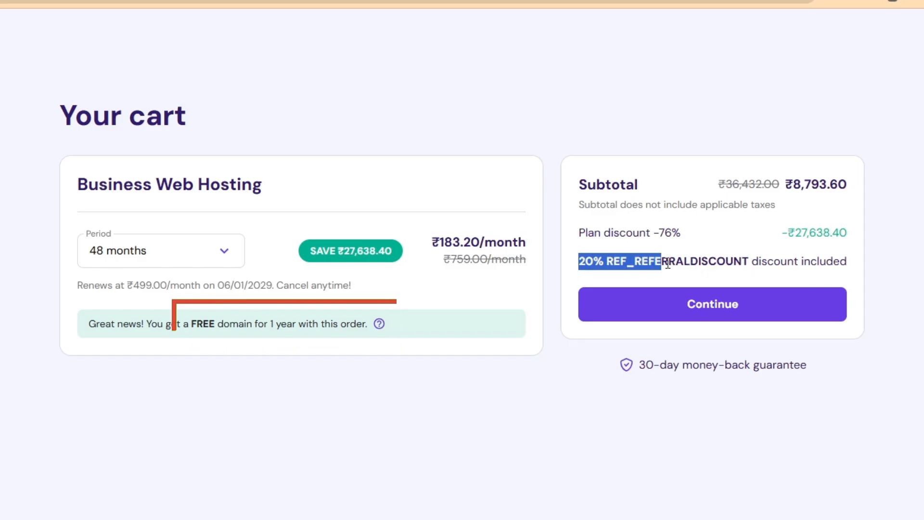
- Compare subscription periods for Business Web Hosting in the cart, choosing 24 months and another term
{"action": "left_click", "coordinate": [144, 251]}
{"action": "left_click", "coordinate": [133, 343]}
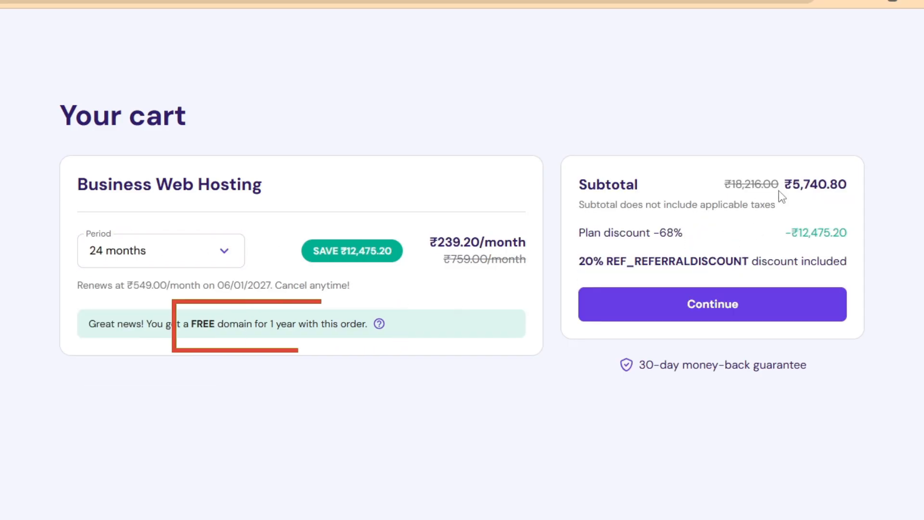
{"action": "left_click", "coordinate": [159, 251]}
{"action": "left_click", "coordinate": [204, 268]}
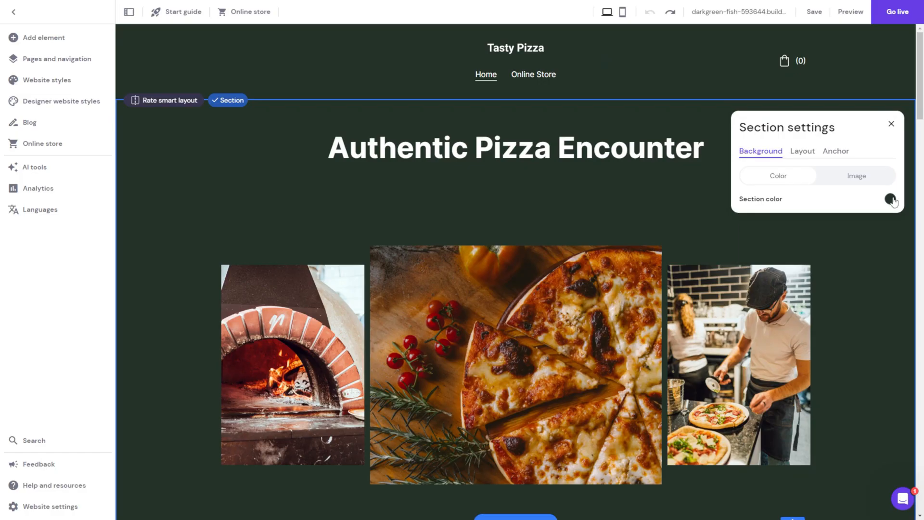
- Adjust the background colour of the Authentic Pizza Encounter section with the colour picker
{"action": "left_click", "coordinate": [892, 199]}
{"action": "left_click_drag", "start_coordinate": [655, 228], "coordinate": [669, 221]}
{"action": "left_click", "coordinate": [796, 284]}
{"action": "left_click", "coordinate": [796, 284]}
- Select the photo of the man near the pizza and browse for a replacement image
{"action": "left_click", "coordinate": [697, 255]}
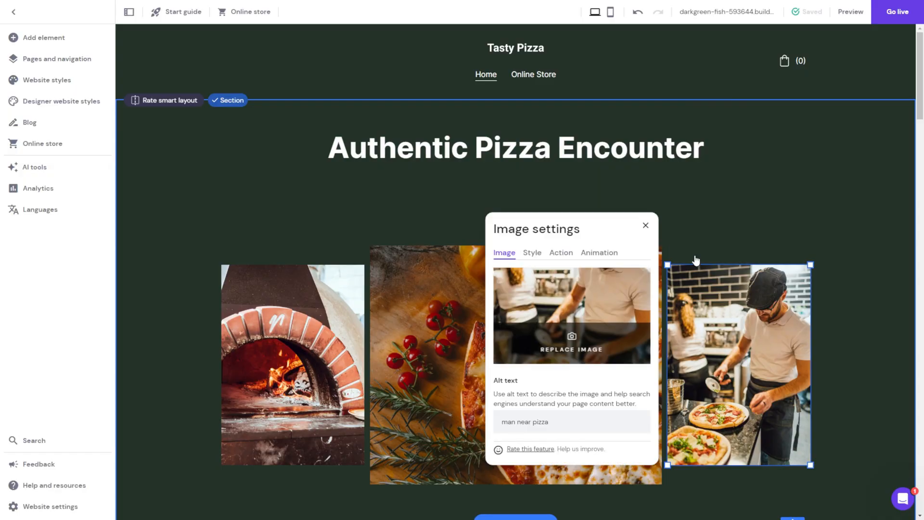
{"action": "left_click", "coordinate": [570, 349]}
{"action": "left_click", "coordinate": [340, 68]}
{"action": "scroll", "coordinate": [462, 288], "scroll_direction": "down", "scroll_amount": 3}
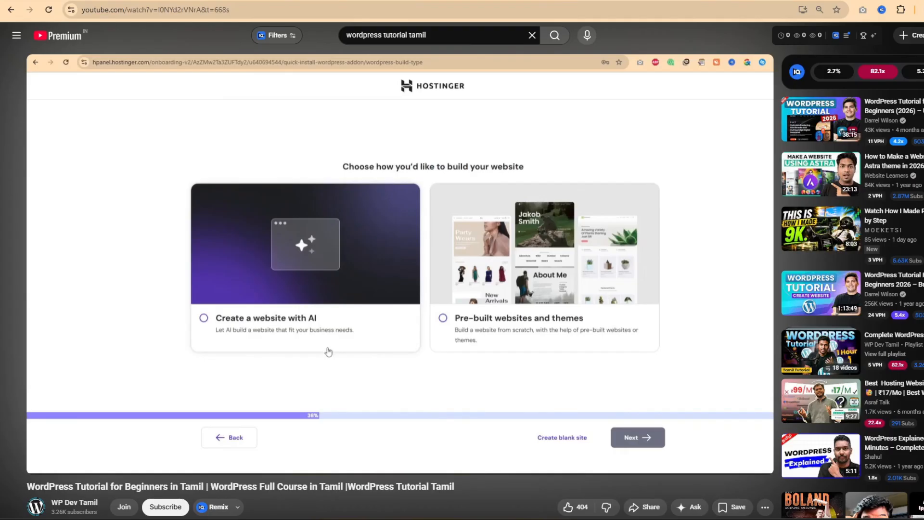
- Open the Hostinger Premium Web Hosting link in the video description and examine the referral discount in the order summary
{"action": "scroll", "coordinate": [425, 285], "scroll_direction": "down", "scroll_amount": 6}
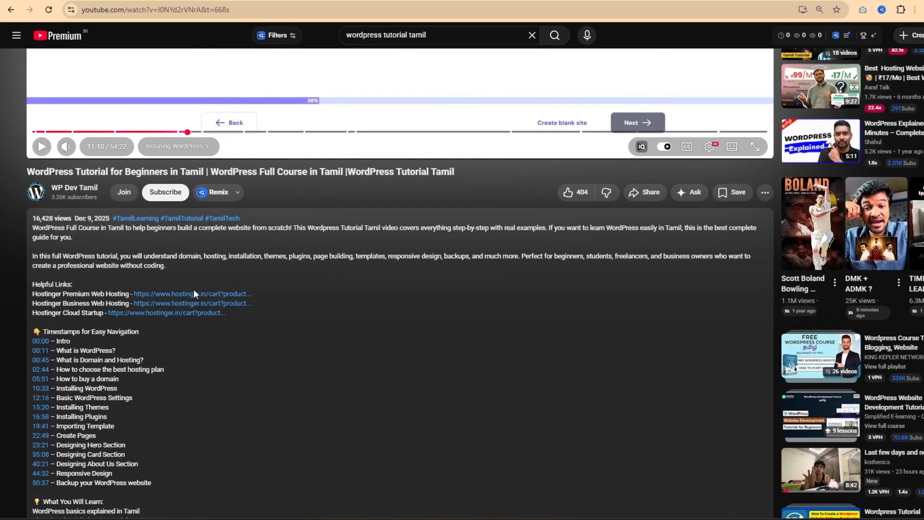
{"action": "left_click", "coordinate": [177, 293]}
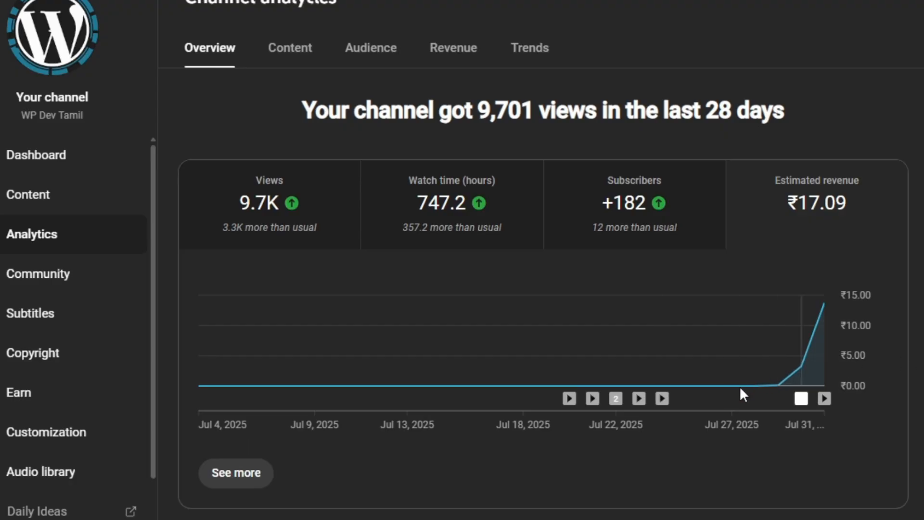
{"action": "mouse_move", "coordinate": [789, 383]}
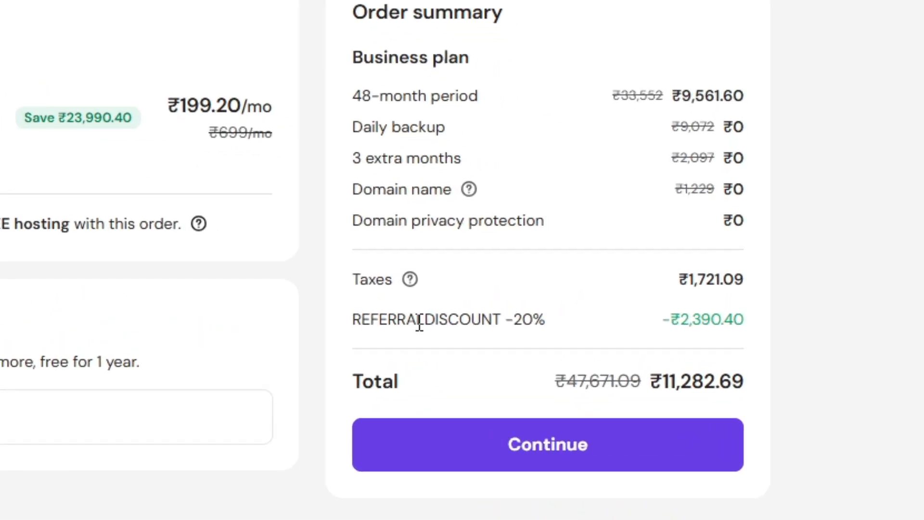
{"action": "triple_click", "coordinate": [419, 320]}
{"action": "left_click_drag", "start_coordinate": [628, 319], "coordinate": [747, 317]}
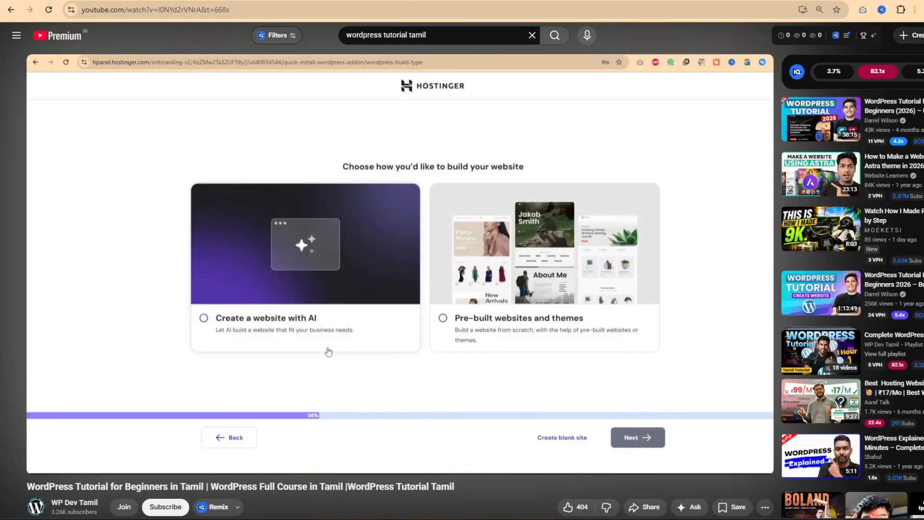
- Open the Hostinger Premium Web Hosting link from the WordPress tutorial's description and accept all cookies on the referral page
{"action": "scroll", "coordinate": [427, 291], "scroll_direction": "down", "scroll_amount": 6}
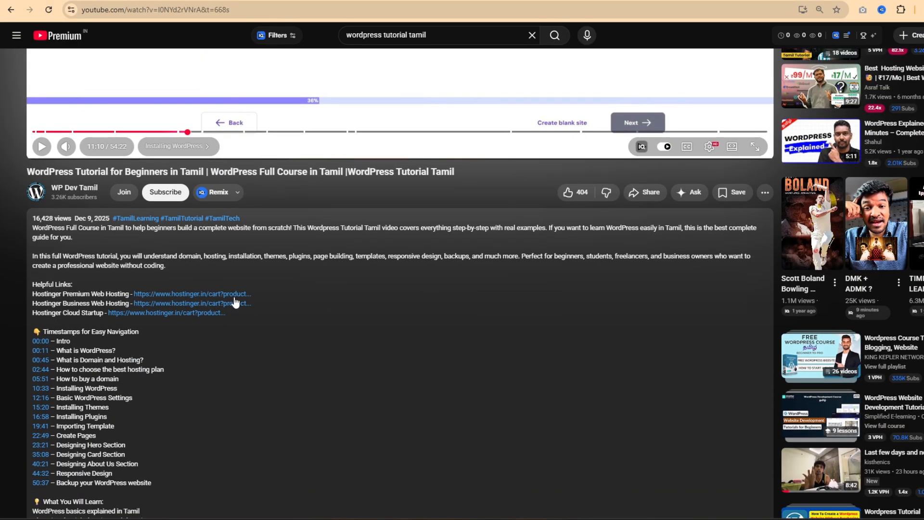
{"action": "left_click", "coordinate": [177, 294]}
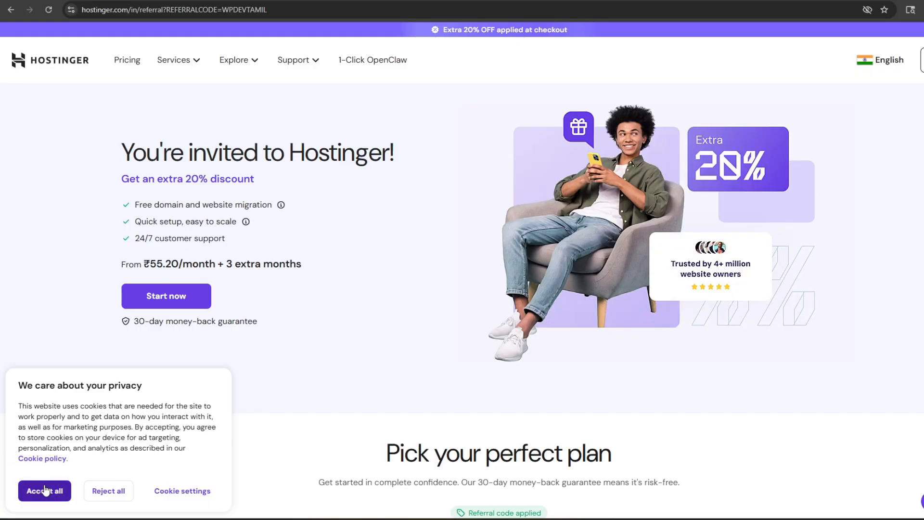
{"action": "left_click", "coordinate": [47, 490]}
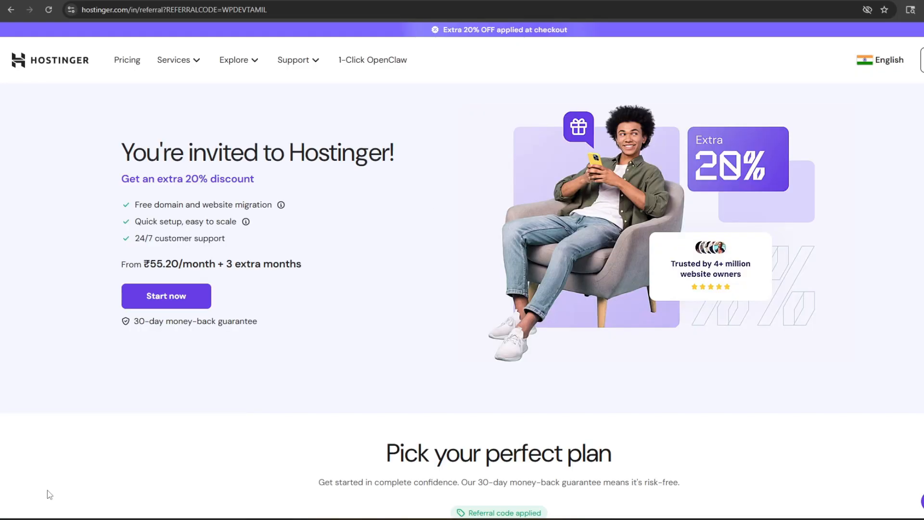
- Compare the hosting plans and choose the Business plan, dismissing the Kodee chat assistant
{"action": "scroll", "coordinate": [323, 344], "scroll_direction": "down", "scroll_amount": 8}
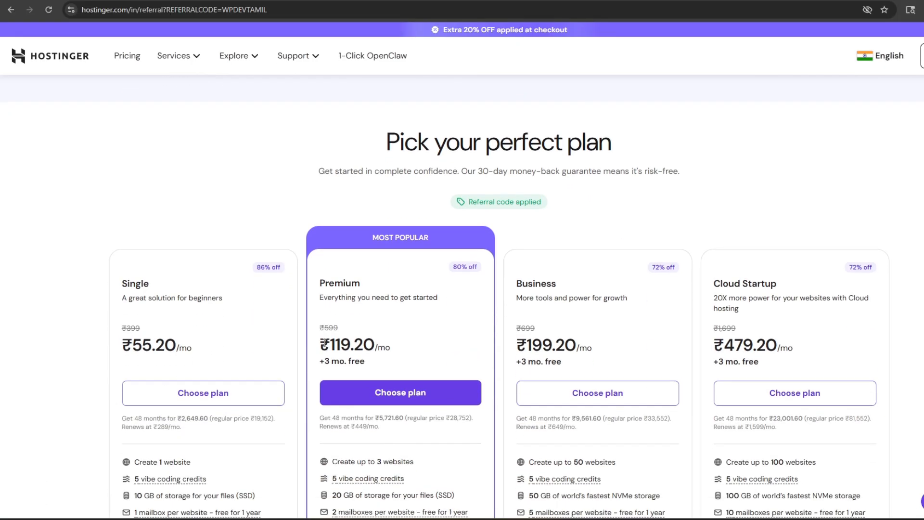
{"action": "scroll", "coordinate": [324, 345], "scroll_direction": "up", "scroll_amount": 1}
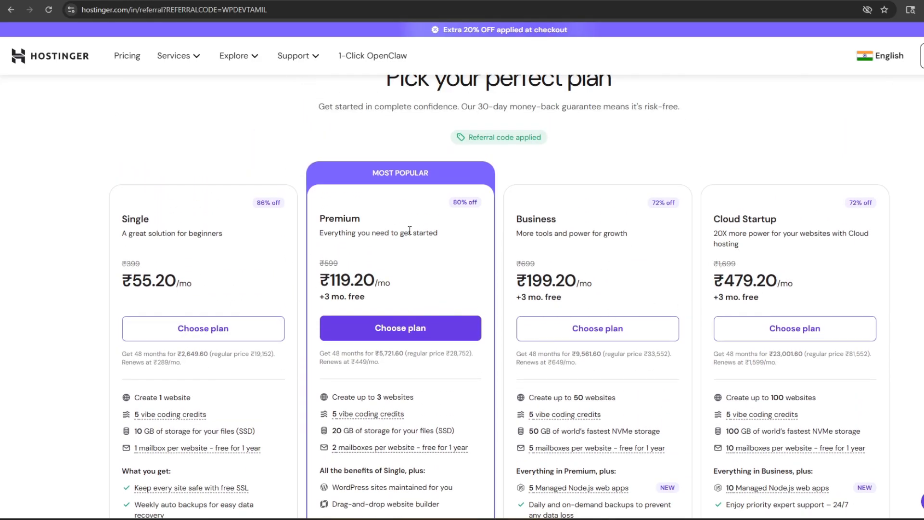
{"action": "scroll", "coordinate": [501, 241], "scroll_direction": "up", "scroll_amount": 1}
{"action": "scroll", "coordinate": [524, 244], "scroll_direction": "down", "scroll_amount": 2}
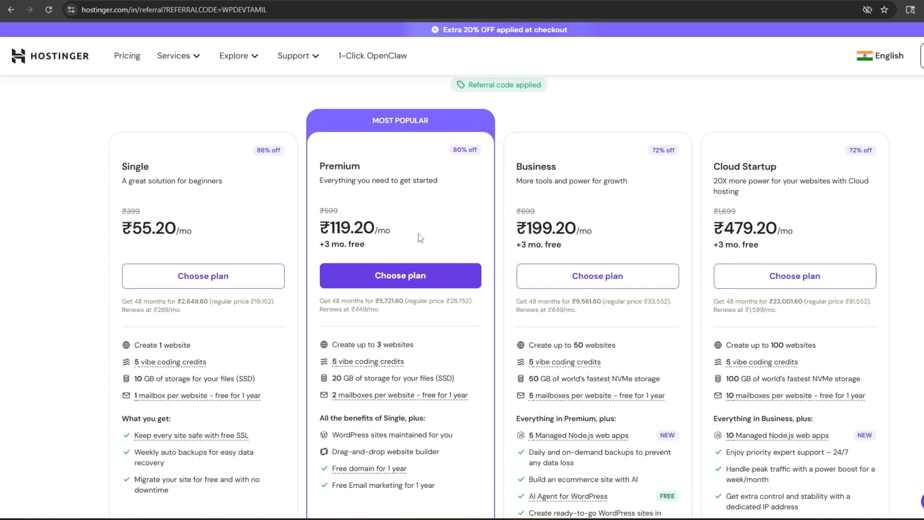
{"action": "scroll", "coordinate": [414, 229], "scroll_direction": "down", "scroll_amount": 1}
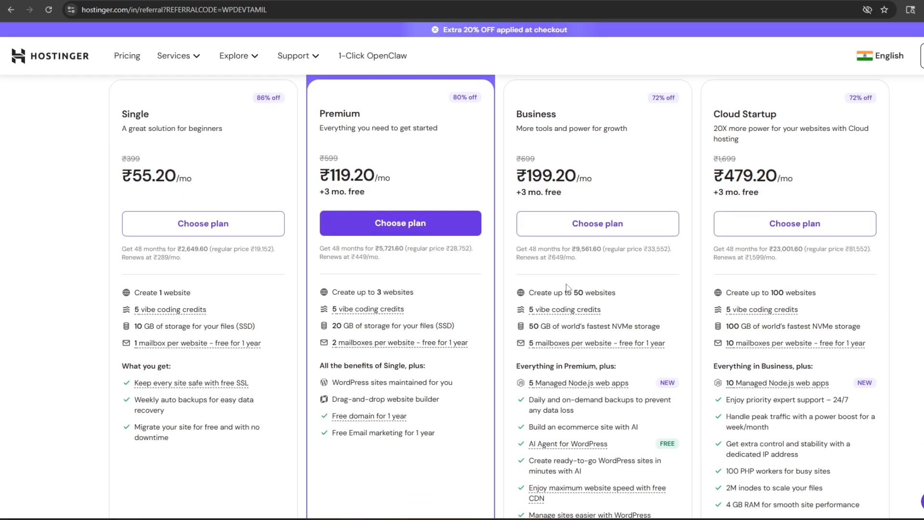
{"action": "scroll", "coordinate": [567, 287], "scroll_direction": "up", "scroll_amount": 1}
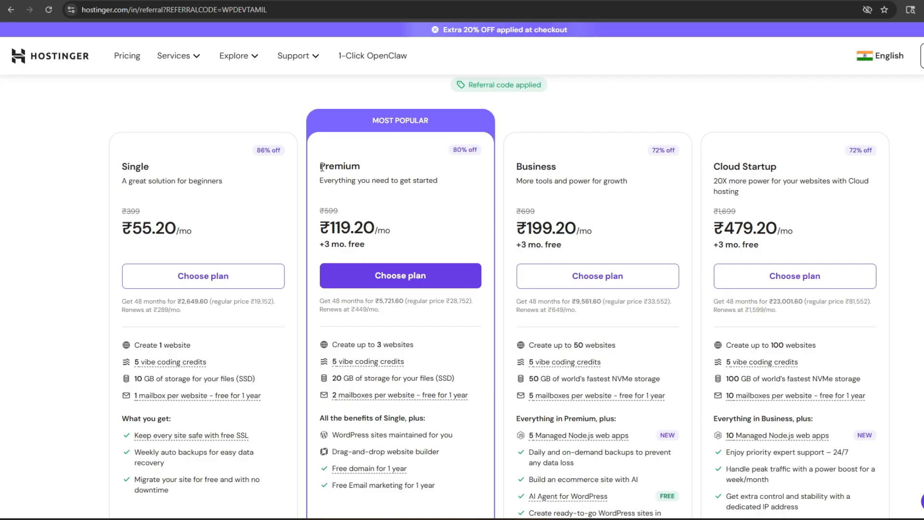
{"action": "scroll", "coordinate": [569, 289], "scroll_direction": "down", "scroll_amount": 1}
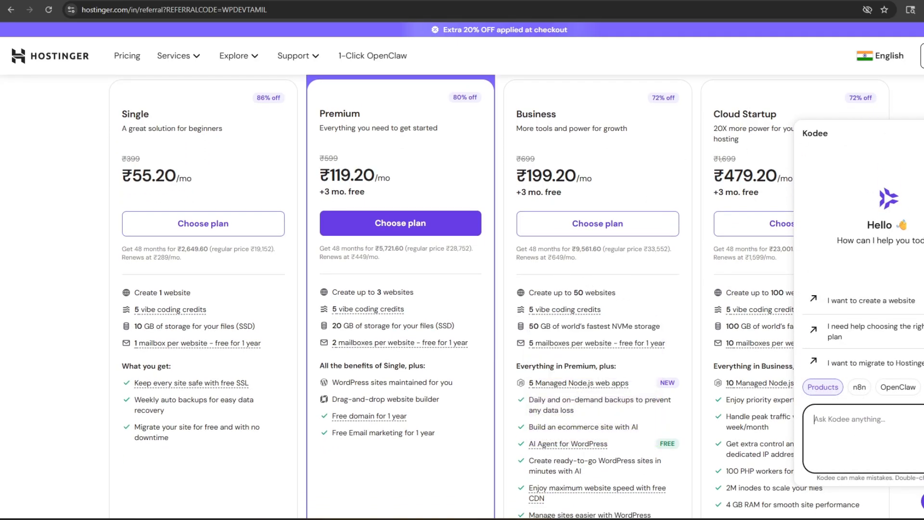
{"action": "left_click", "coordinate": [923, 133]}
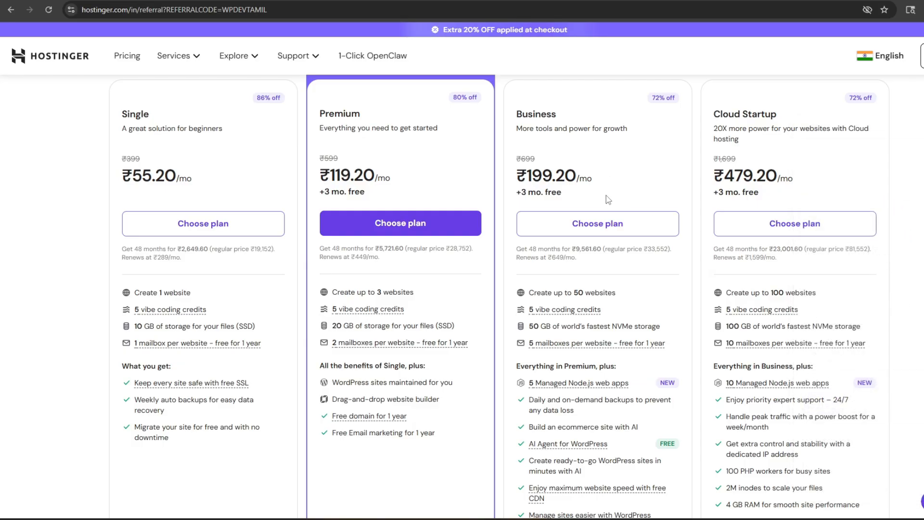
{"action": "left_click", "coordinate": [591, 226]}
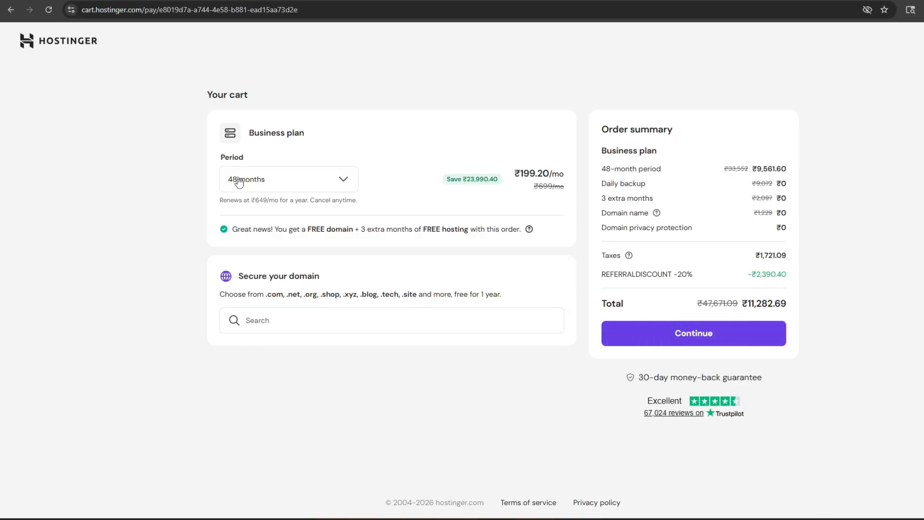
- Set the Business plan's subscription period to 12 months in the cart
{"action": "left_click", "coordinate": [341, 181]}
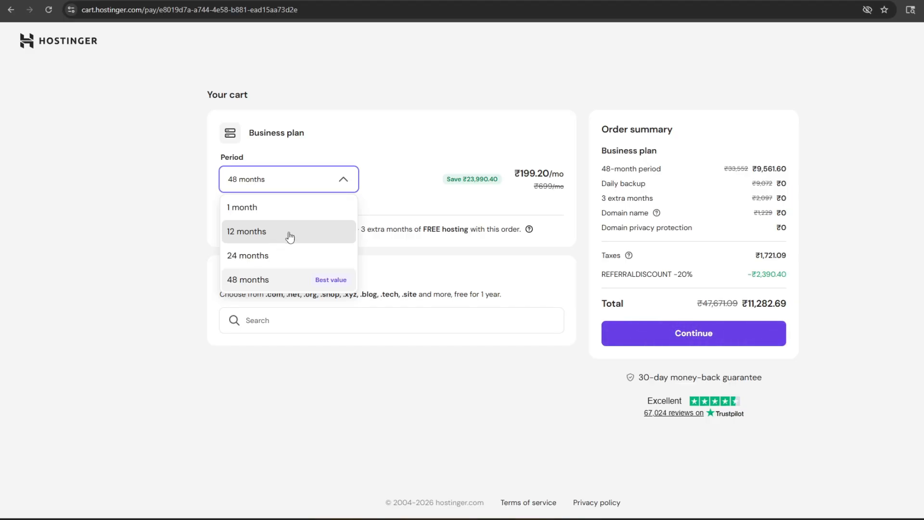
{"action": "left_click", "coordinate": [289, 289]}
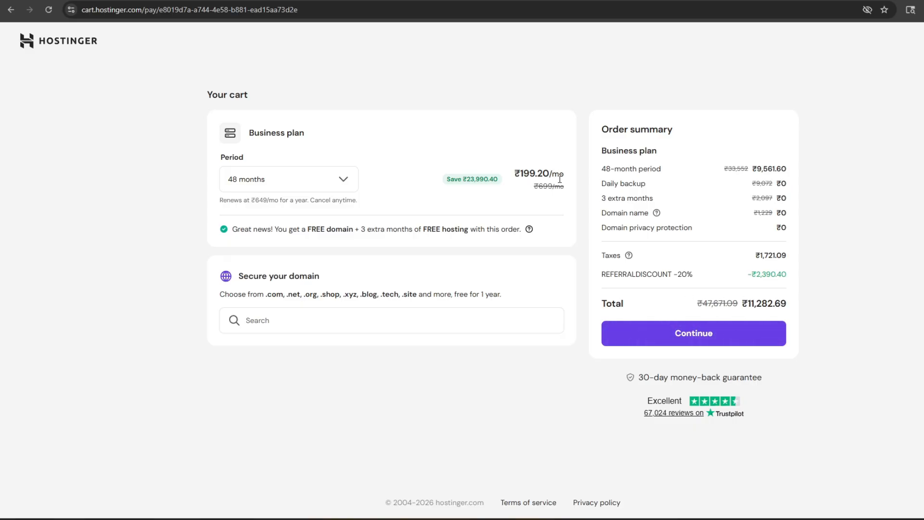
{"action": "left_click", "coordinate": [293, 179]}
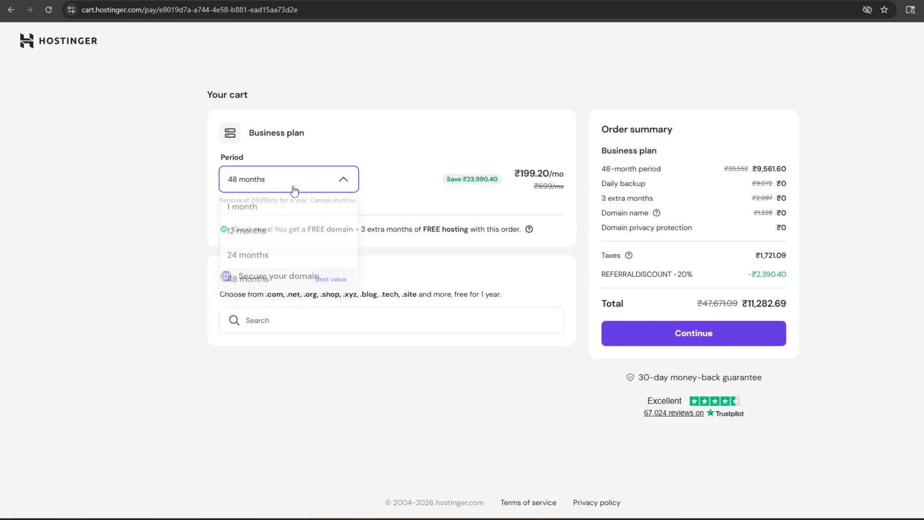
{"action": "left_click", "coordinate": [268, 232]}
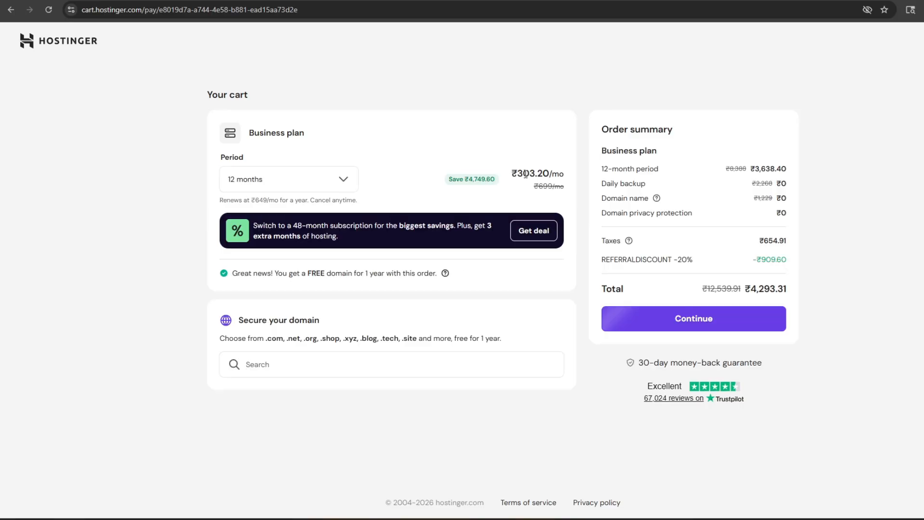
- Check the monthly price and the REFERRALDISCOUNT line for the 12-month Business plan, and continue to checkout
{"action": "left_click_drag", "start_coordinate": [512, 173], "coordinate": [561, 174]}
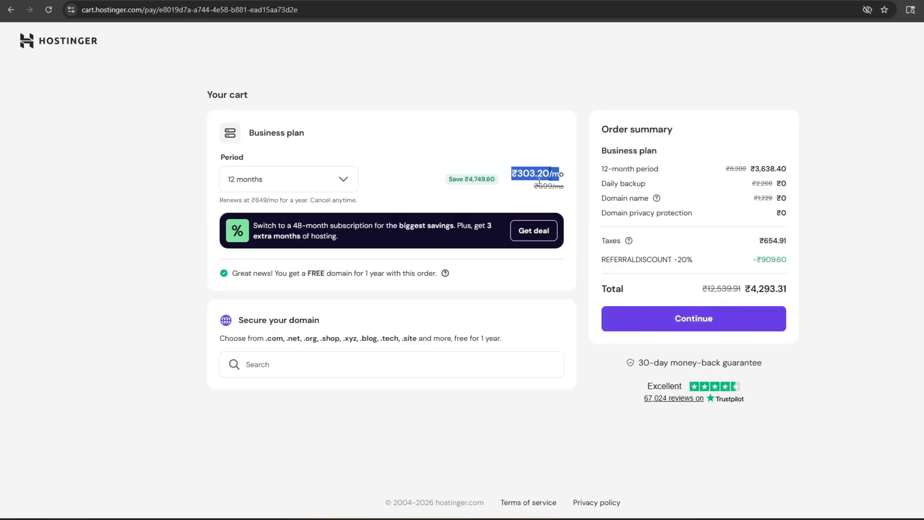
{"action": "left_click", "coordinate": [345, 180]}
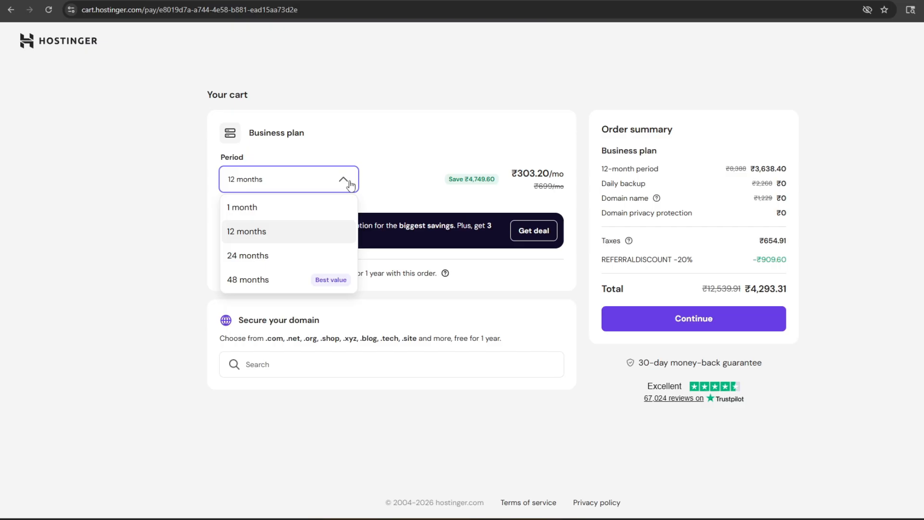
{"action": "left_click_drag", "start_coordinate": [604, 259], "coordinate": [714, 267]}
{"action": "left_click", "coordinate": [715, 265]}
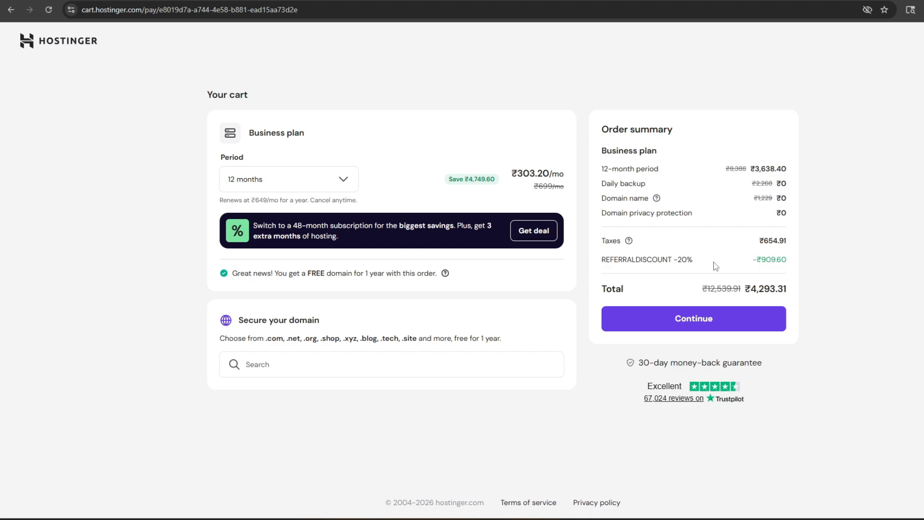
{"action": "left_click_drag", "start_coordinate": [602, 263], "coordinate": [792, 265]}
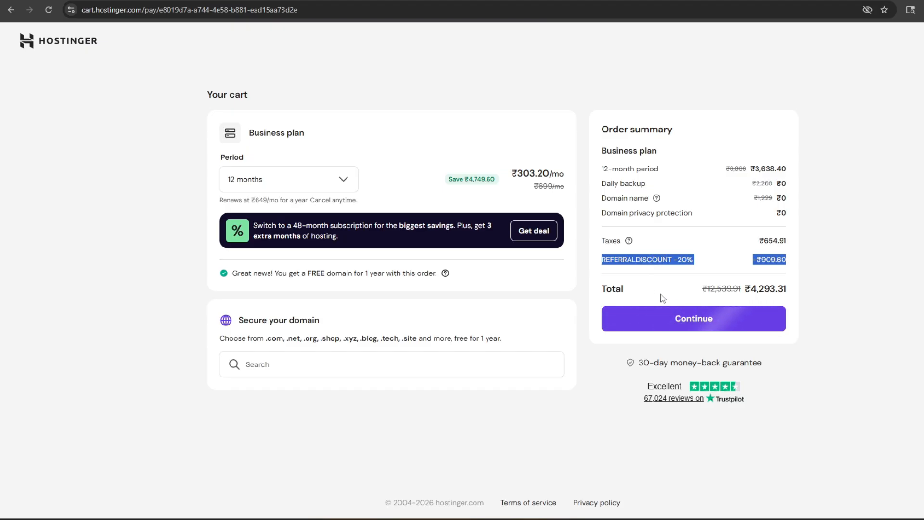
{"action": "left_click", "coordinate": [696, 326]}
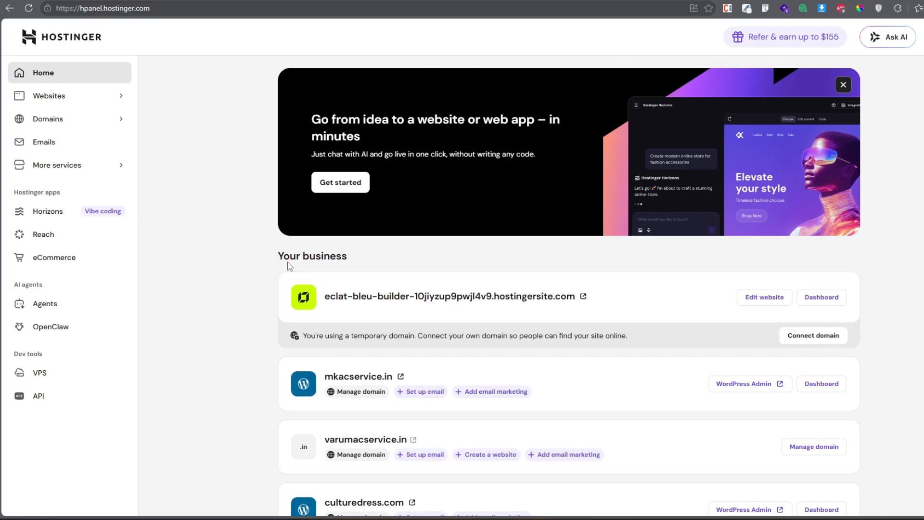
- Open the list of all websites in the Hostinger account and look through the sites on the Business plan
{"action": "scroll", "coordinate": [290, 265], "scroll_direction": "down", "scroll_amount": 5}
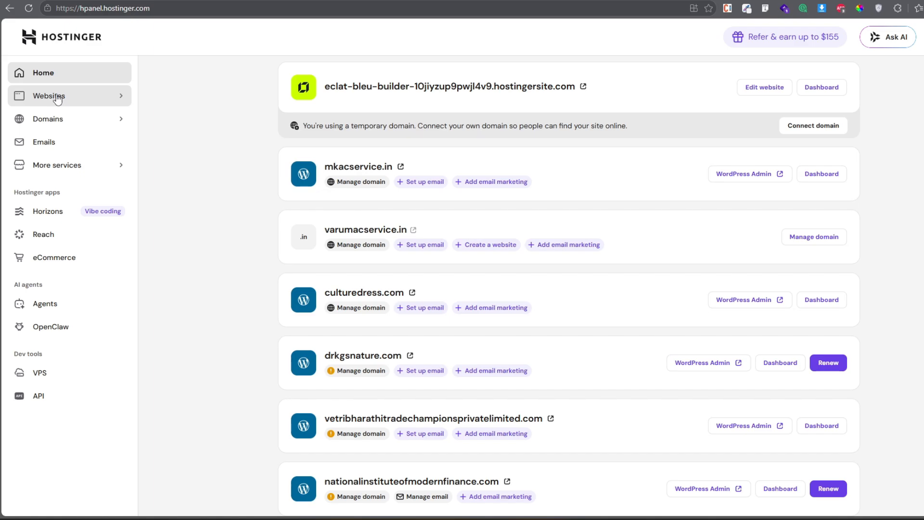
{"action": "left_click", "coordinate": [57, 98]}
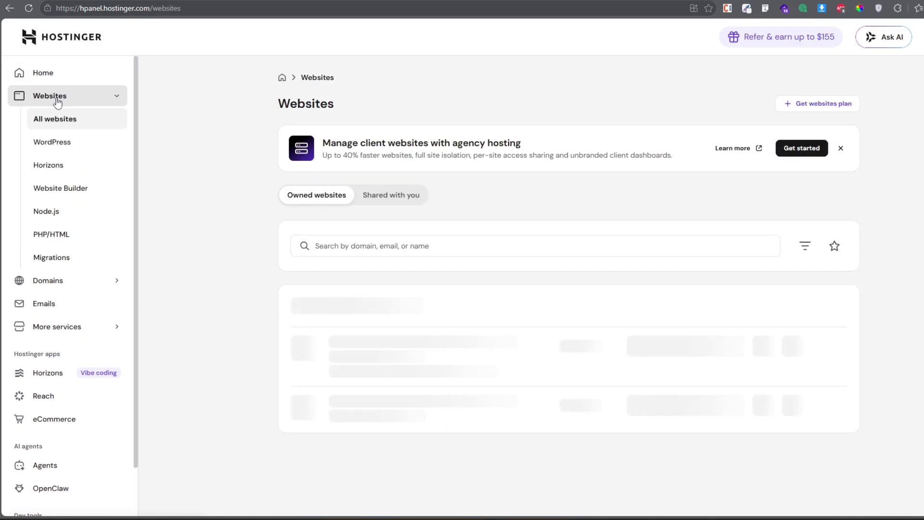
{"action": "scroll", "coordinate": [222, 192], "scroll_direction": "down", "scroll_amount": 7}
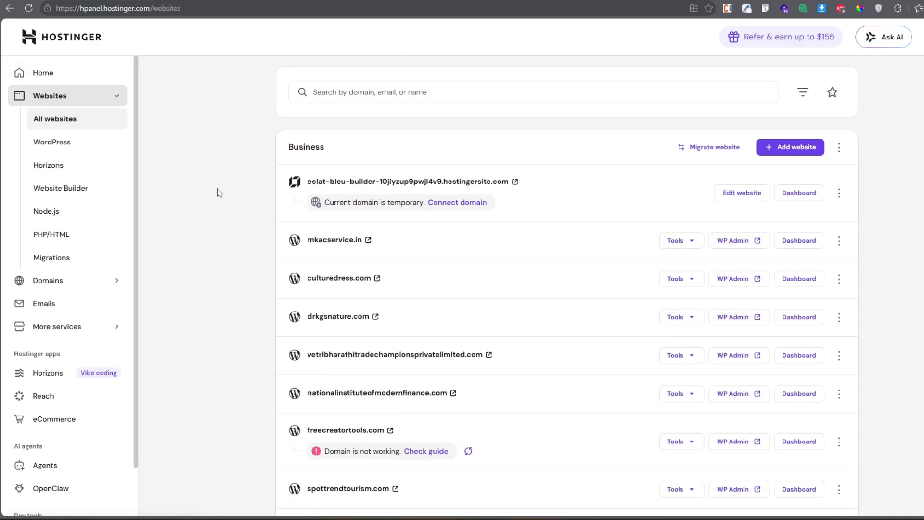
{"action": "scroll", "coordinate": [269, 195], "scroll_direction": "up", "scroll_amount": 7}
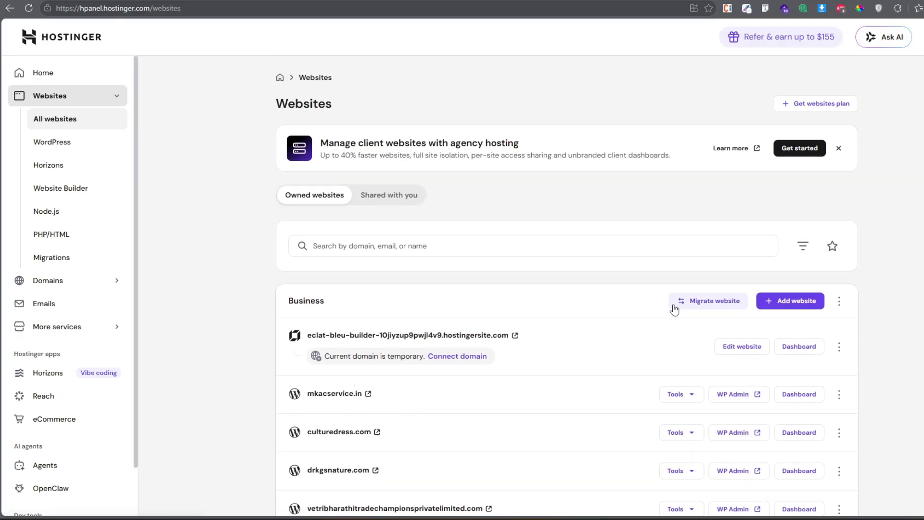
- Add a website under the Business plan using Hostinger Website Builder and activate the AI website description field
{"action": "left_click", "coordinate": [785, 305]}
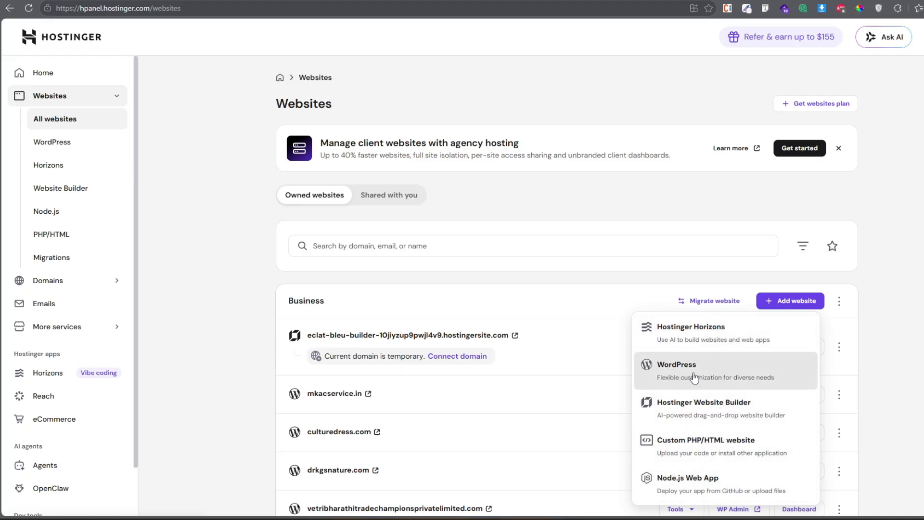
{"action": "left_click", "coordinate": [708, 409]}
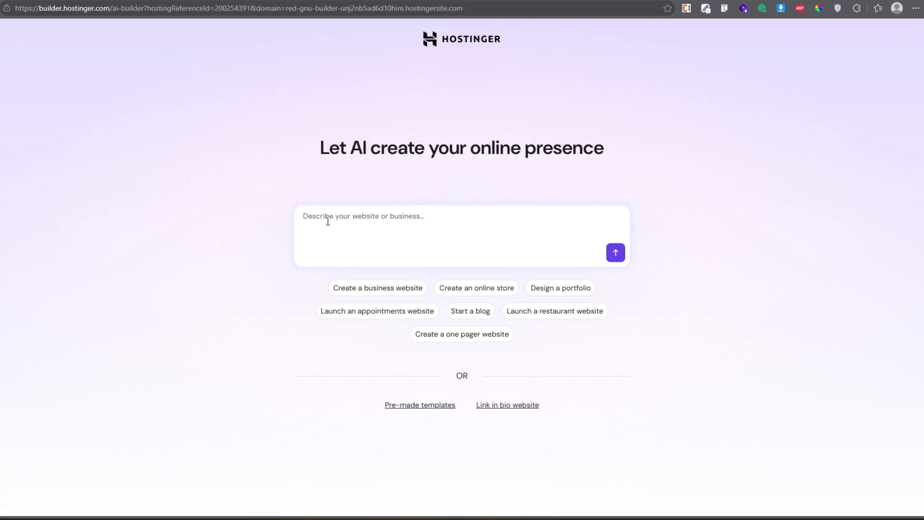
{"action": "left_click", "coordinate": [328, 222]}
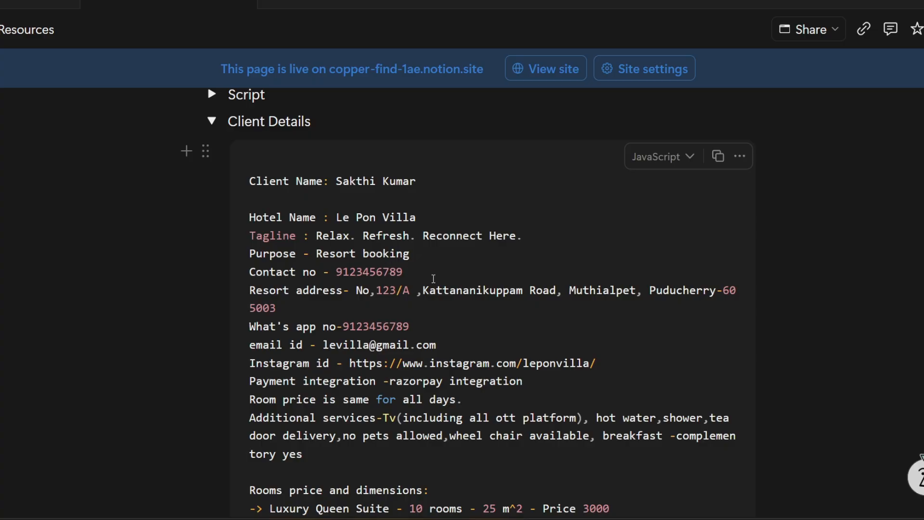
- Read the Client Details notes in Notion, highlighting the hotel name and tagline of the resort
{"action": "scroll", "coordinate": [332, 260], "scroll_direction": "down", "scroll_amount": 1}
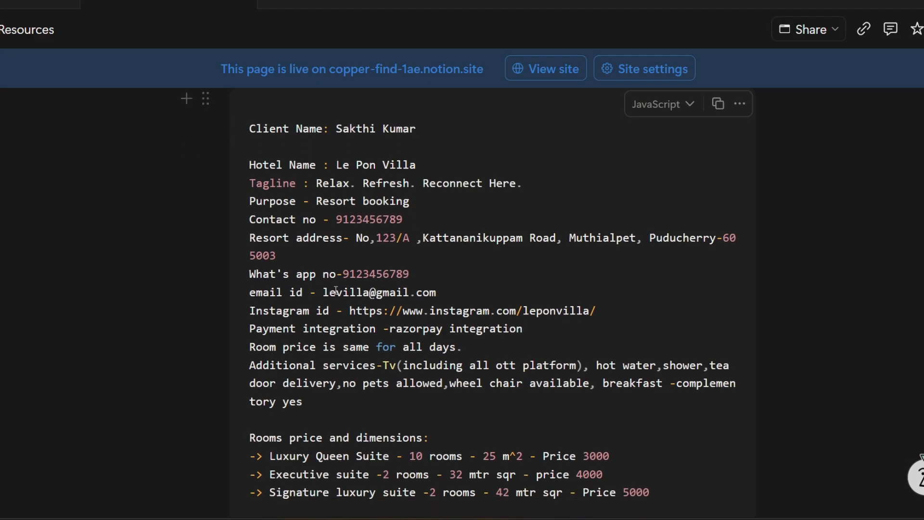
{"action": "scroll", "coordinate": [332, 260], "scroll_direction": "up", "scroll_amount": 2}
{"action": "scroll", "coordinate": [325, 281], "scroll_direction": "down", "scroll_amount": 1}
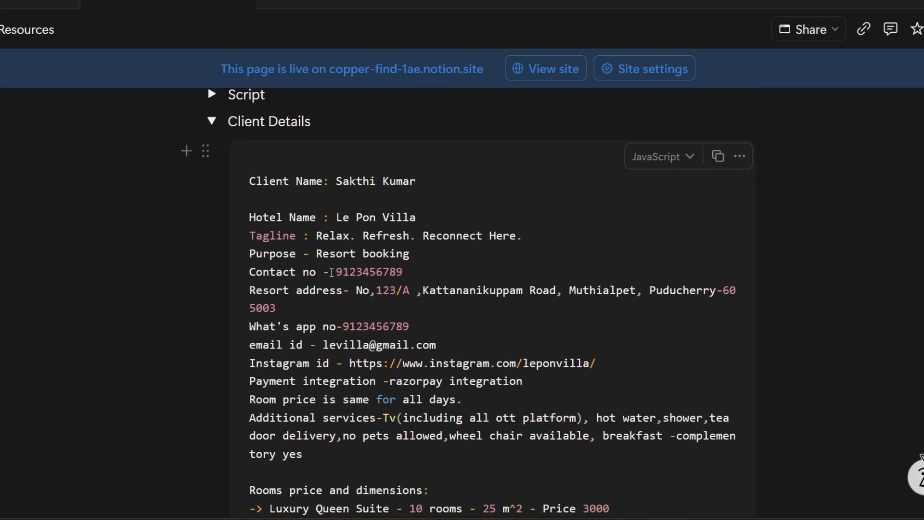
{"action": "scroll", "coordinate": [329, 279], "scroll_direction": "down", "scroll_amount": 1}
{"action": "scroll", "coordinate": [337, 283], "scroll_direction": "up", "scroll_amount": 2}
{"action": "scroll", "coordinate": [350, 285], "scroll_direction": "down", "scroll_amount": 2}
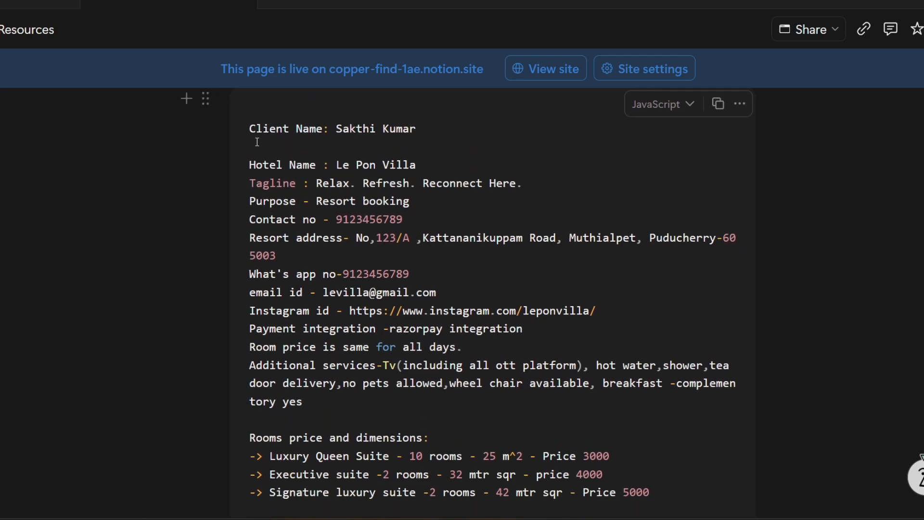
{"action": "left_click_drag", "start_coordinate": [250, 166], "coordinate": [416, 165]}
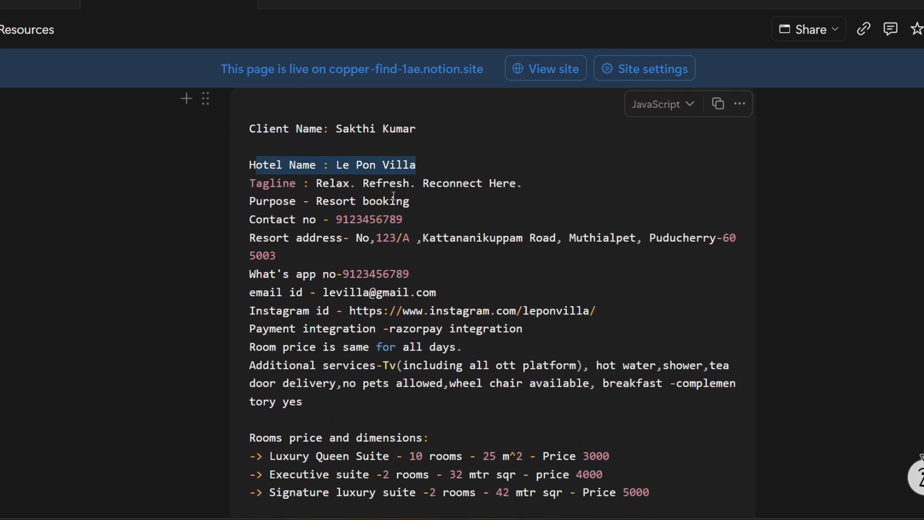
{"action": "left_click_drag", "start_coordinate": [290, 183], "coordinate": [376, 183]}
{"action": "left_click", "coordinate": [364, 205]}
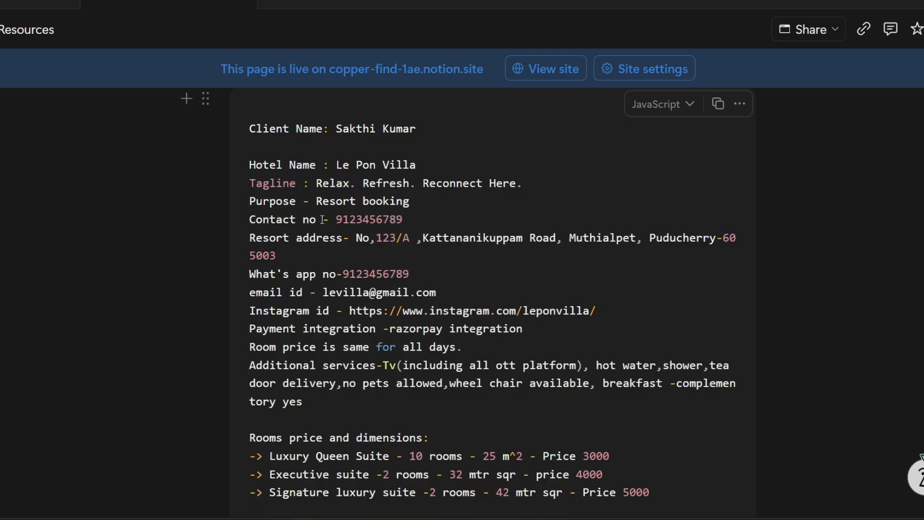
- Read the remaining client details, covering contact information, payment integration, additional services, and room prices and dimensions
{"action": "scroll", "coordinate": [310, 232], "scroll_direction": "down", "scroll_amount": 1}
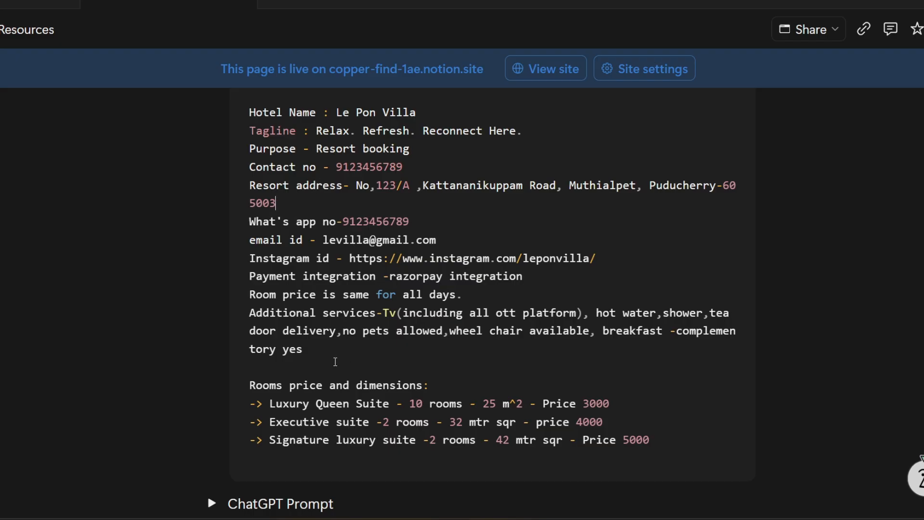
{"action": "left_click_drag", "start_coordinate": [308, 350], "coordinate": [241, 228]}
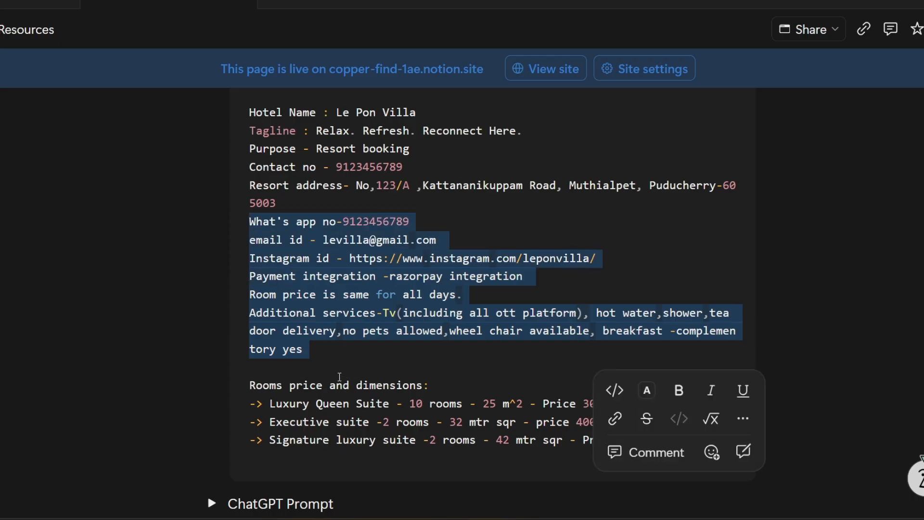
{"action": "scroll", "coordinate": [339, 376], "scroll_direction": "down", "scroll_amount": 1}
{"action": "left_click", "coordinate": [322, 364]}
{"action": "scroll", "coordinate": [358, 352], "scroll_direction": "up", "scroll_amount": 1}
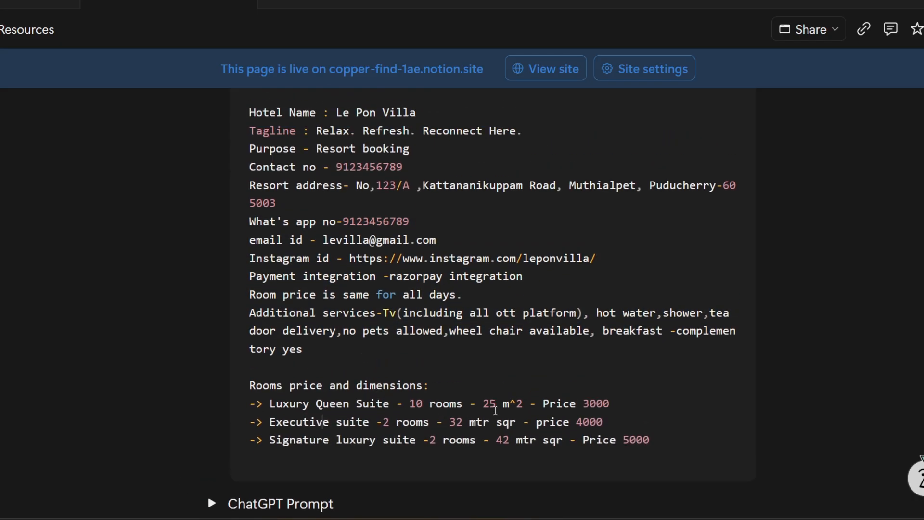
{"action": "left_click_drag", "start_coordinate": [653, 441], "coordinate": [248, 216]}
{"action": "scroll", "coordinate": [373, 319], "scroll_direction": "down", "scroll_amount": 1}
{"action": "scroll", "coordinate": [373, 319], "scroll_direction": "down", "scroll_amount": 1}
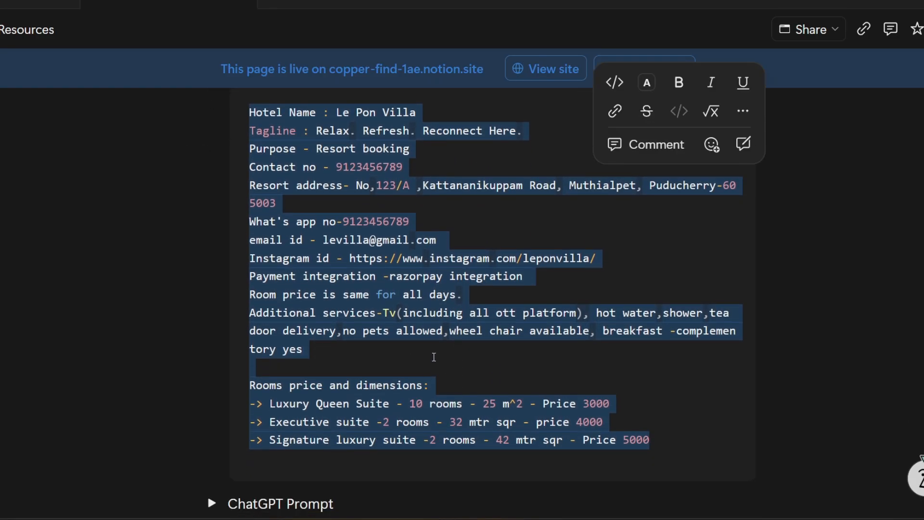
{"action": "scroll", "coordinate": [433, 355], "scroll_direction": "up", "scroll_amount": 2}
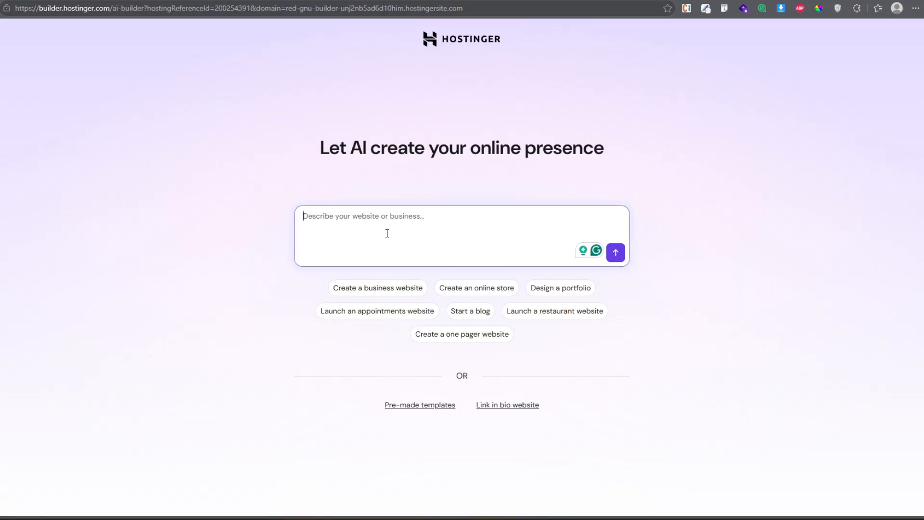
- Copy the full Client Details code block from the Notion page
{"action": "left_click", "coordinate": [404, 225]}
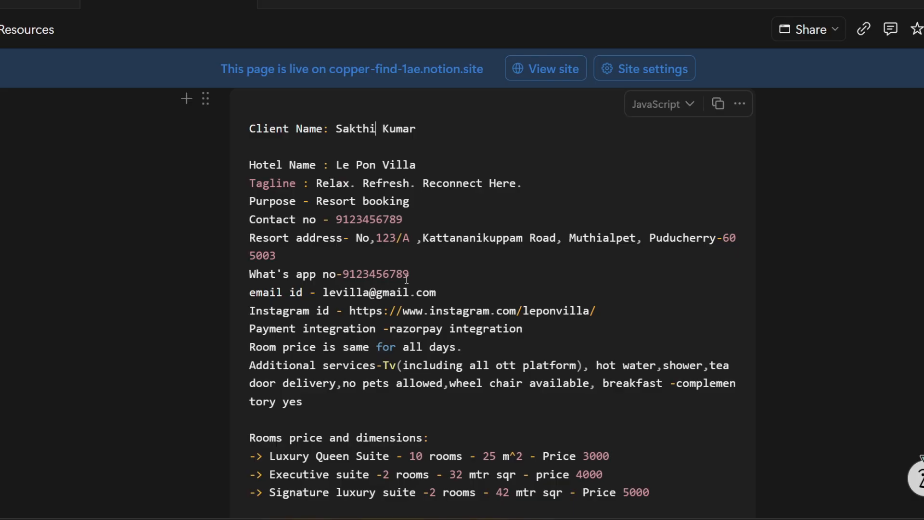
{"action": "scroll", "coordinate": [467, 273], "scroll_direction": "up", "scroll_amount": 2}
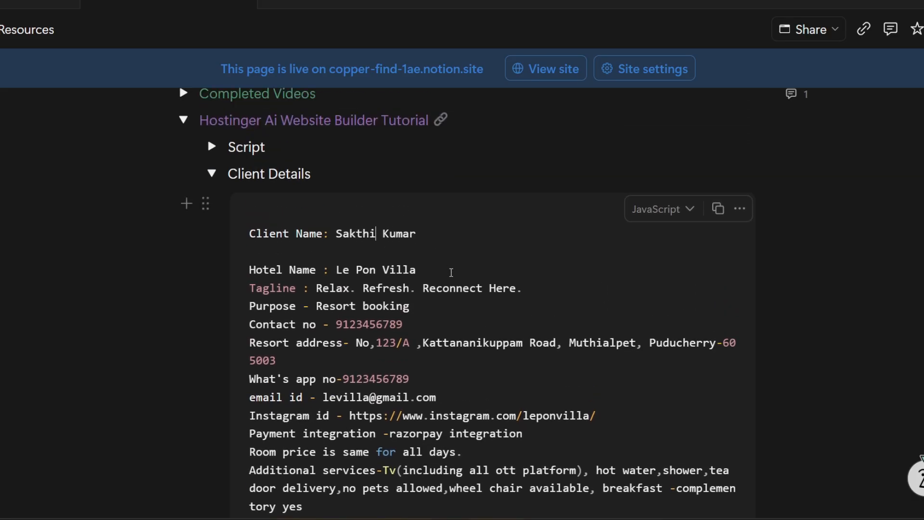
{"action": "scroll", "coordinate": [466, 273], "scroll_direction": "down", "scroll_amount": 1}
{"action": "left_click", "coordinate": [717, 157]}
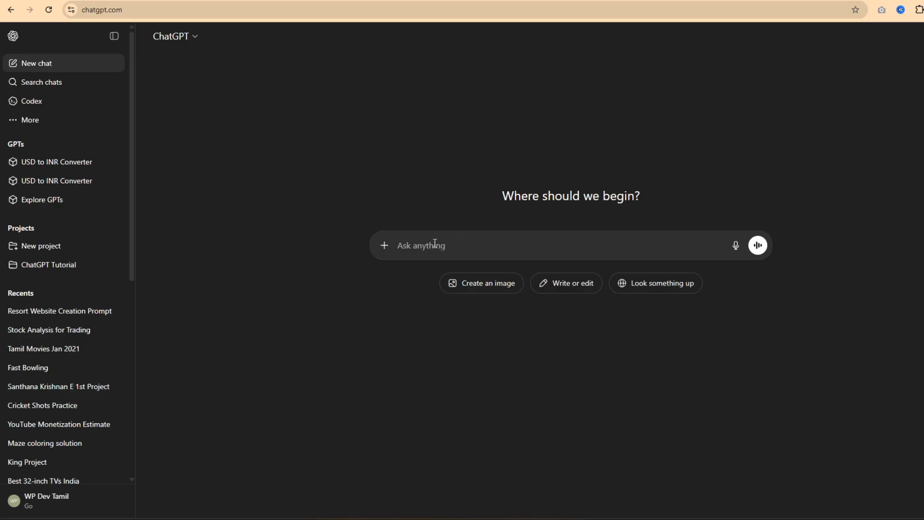
- In a new ChatGPT chat, enter the request for a detailed Hostinger AI Website Builder prompt, limited to 3000 characters, and review its wording
{"action": "key", "text": "ctrl+v"}
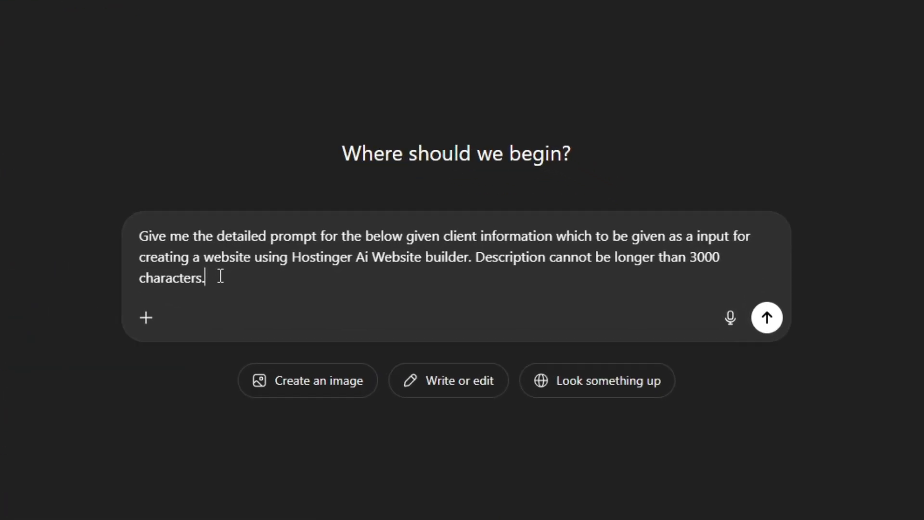
{"action": "left_click_drag", "start_coordinate": [220, 275], "coordinate": [139, 237]}
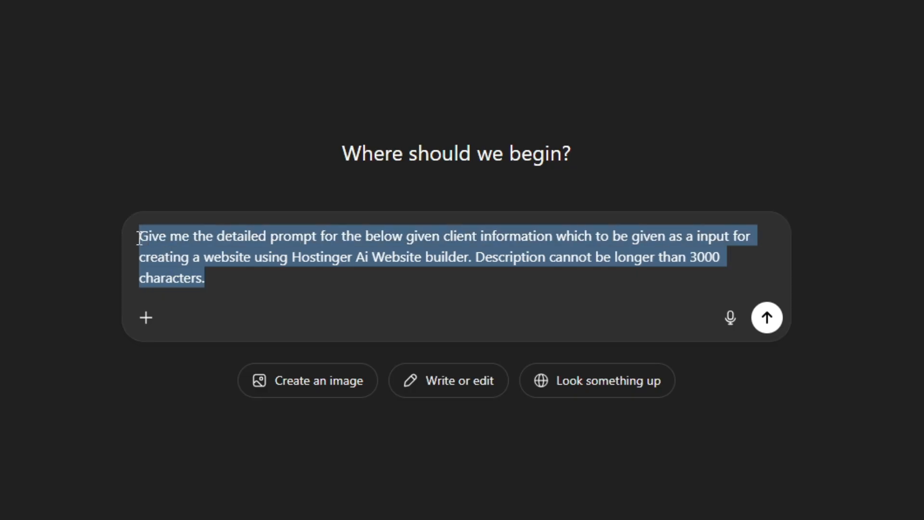
{"action": "left_click", "coordinate": [245, 280]}
{"action": "left_click_drag", "start_coordinate": [200, 279], "coordinate": [143, 231]}
{"action": "left_click", "coordinate": [244, 278]}
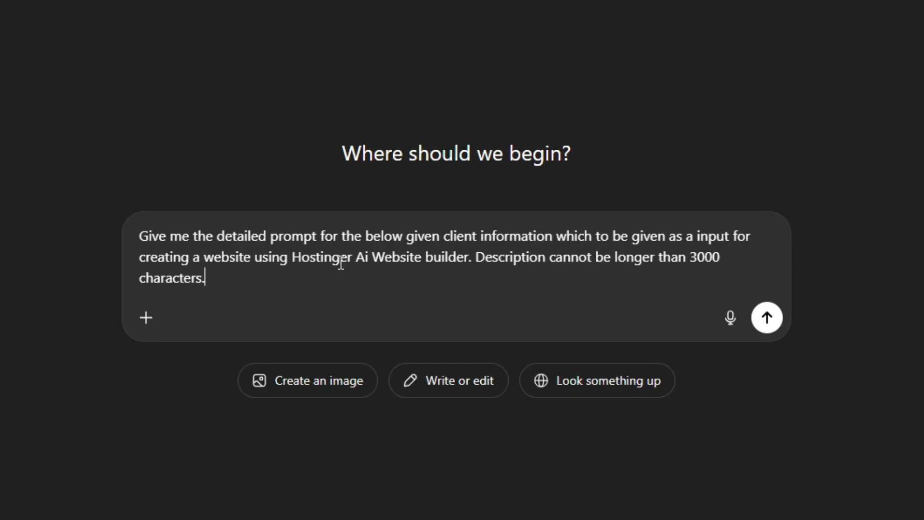
{"action": "left_click", "coordinate": [477, 267]}
{"action": "left_click_drag", "start_coordinate": [477, 257], "coordinate": [520, 290]}
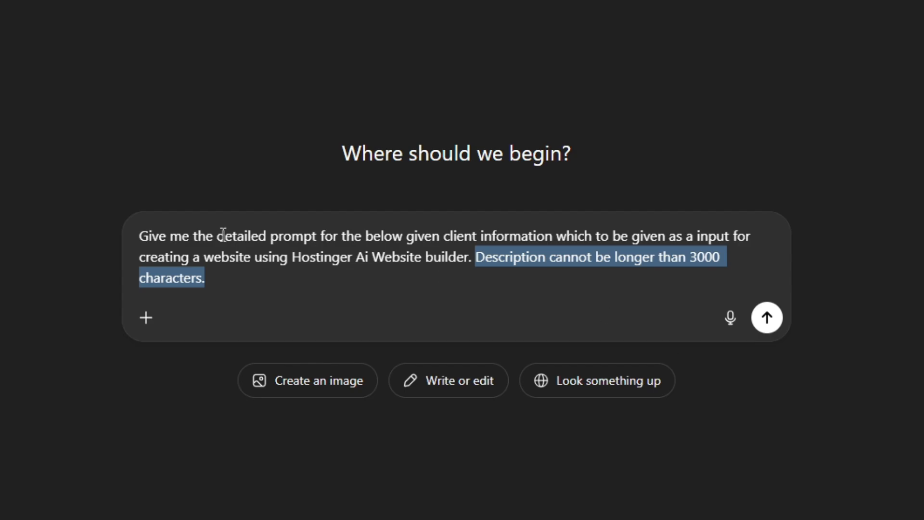
- Add the copied client details below the request, separated by a blank line, and send the message
{"action": "left_click", "coordinate": [222, 277]}
{"action": "key", "text": "Return"}
{"action": "key", "text": "Return"}
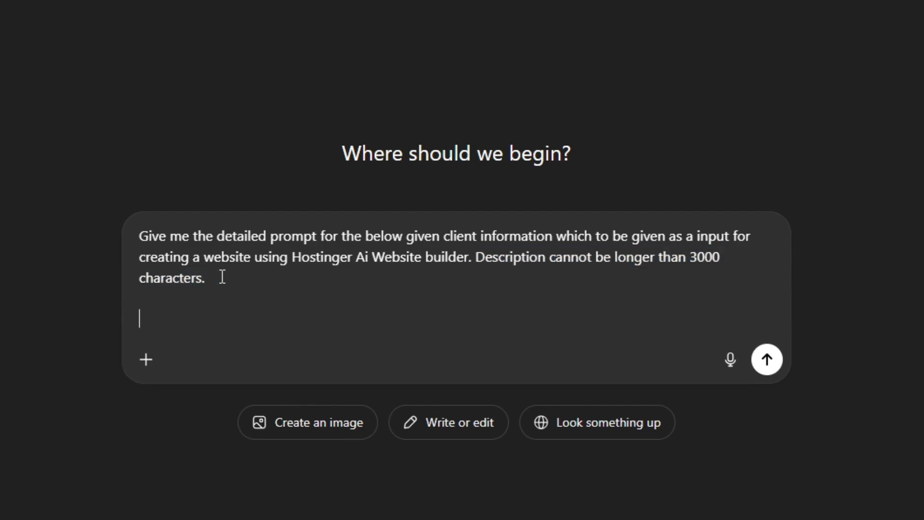
{"action": "key", "text": "ctrl+v"}
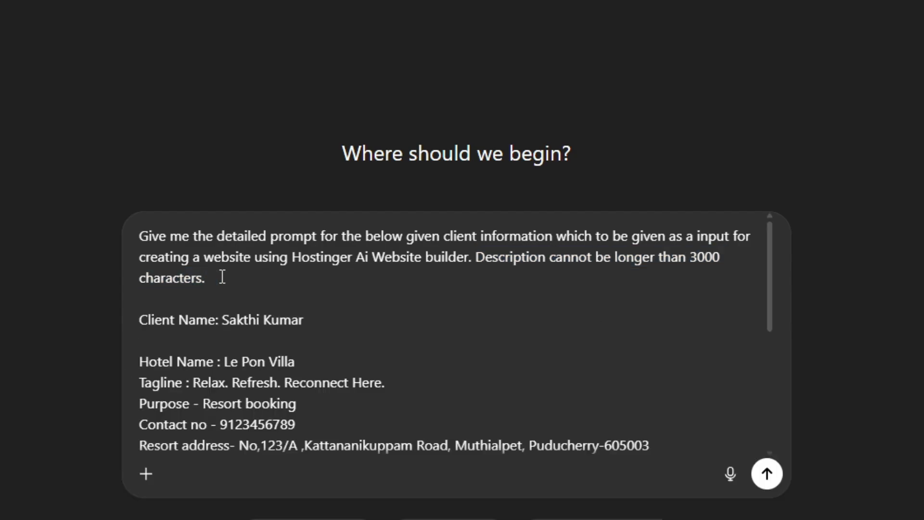
{"action": "key", "text": "Return"}
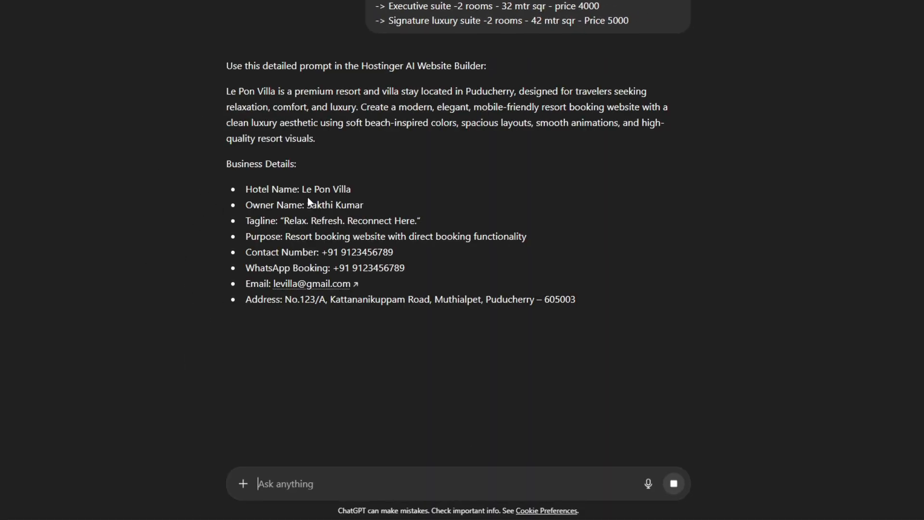
- Copy the generated Le Pon Villa prompt from ChatGPT into Hostinger's website description field and submit it to create the site
{"action": "left_click_drag", "start_coordinate": [227, 92], "coordinate": [395, 237]}
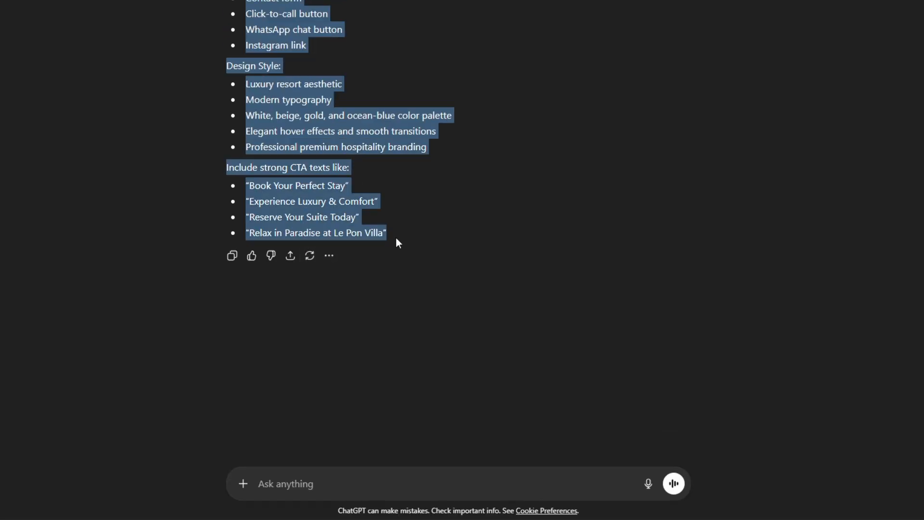
{"action": "right_click", "coordinate": [302, 202]}
{"action": "left_click", "coordinate": [343, 218]}
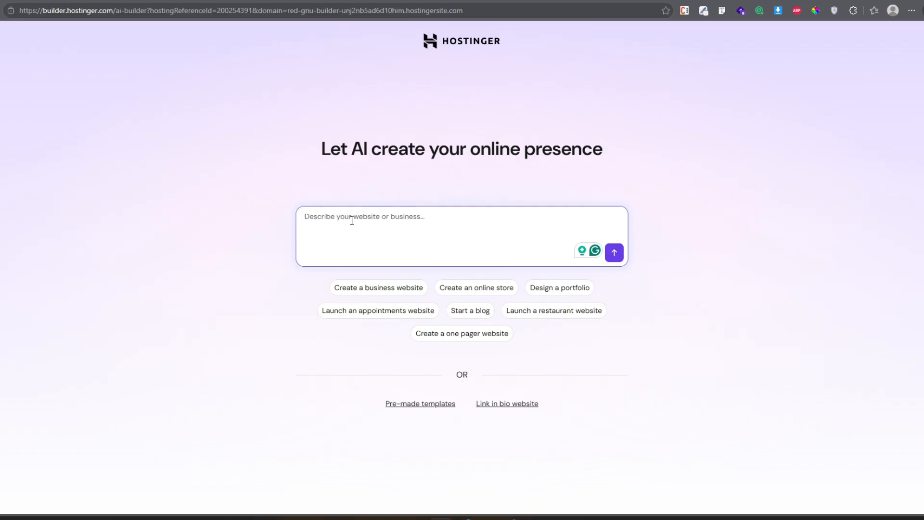
{"action": "right_click", "coordinate": [344, 222]}
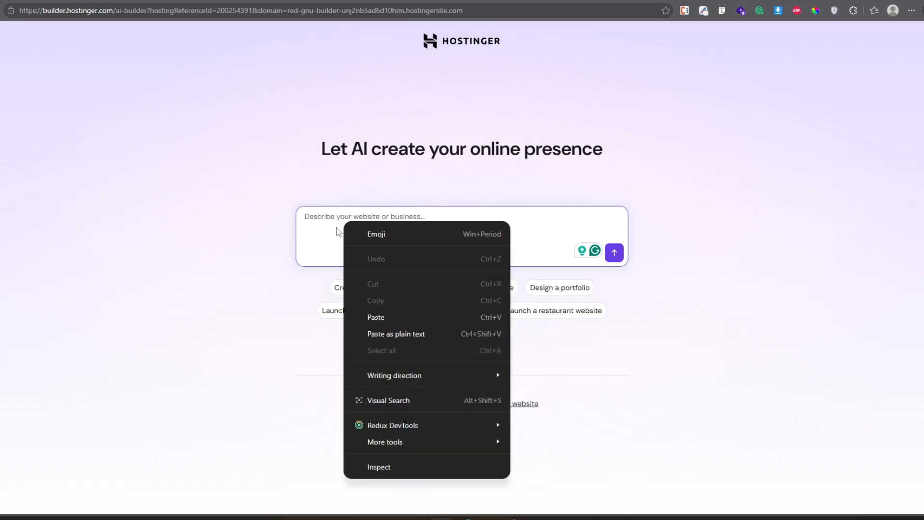
{"action": "left_click", "coordinate": [415, 316]}
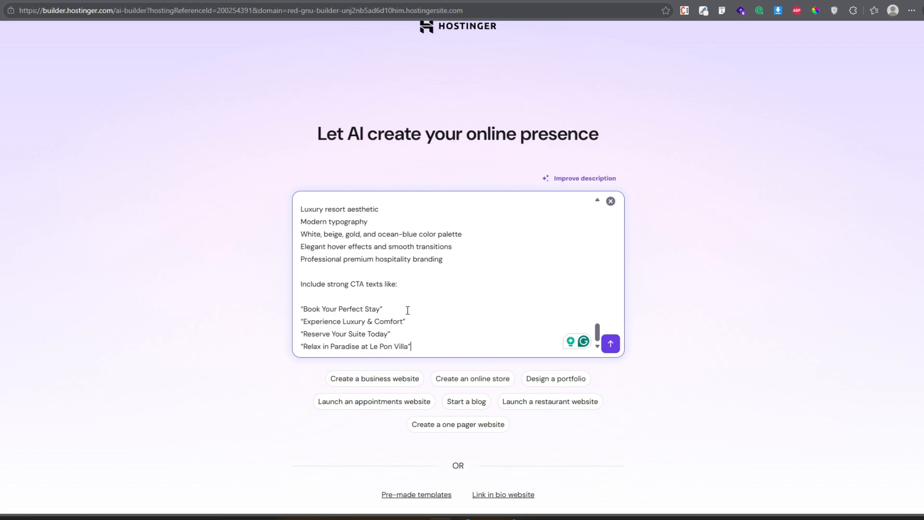
{"action": "left_click", "coordinate": [611, 344]}
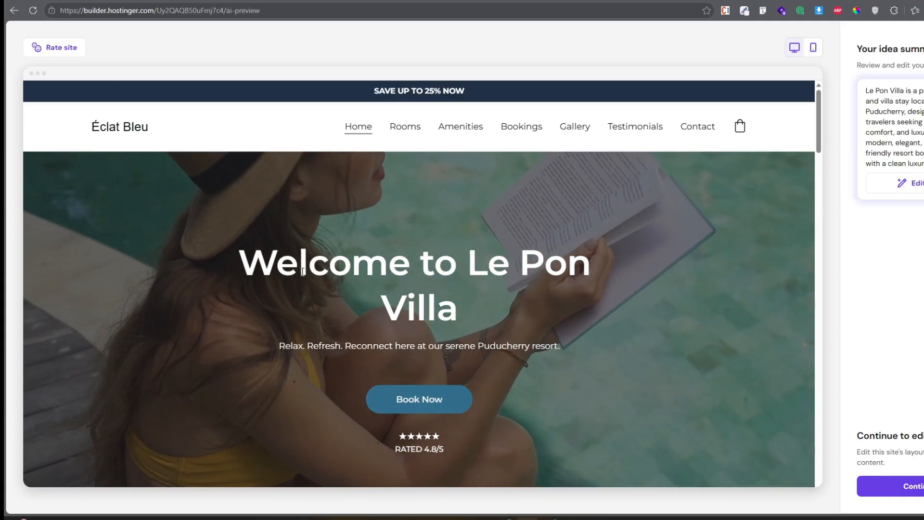
- Look through the AI-generated Le Pon Villa homepage preview, from the hero section through services and gallery
{"action": "scroll", "coordinate": [290, 284], "scroll_direction": "down", "scroll_amount": 2}
{"action": "scroll", "coordinate": [289, 280], "scroll_direction": "down", "scroll_amount": 12}
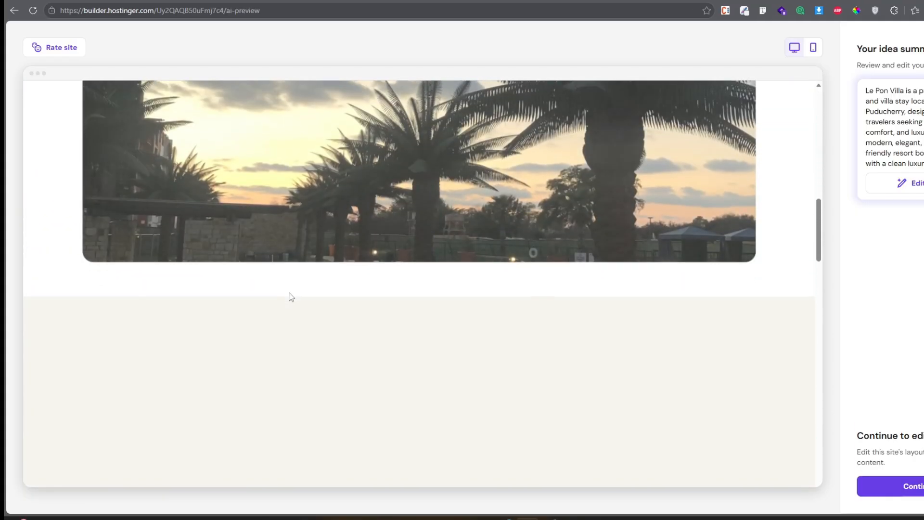
{"action": "scroll", "coordinate": [327, 332], "scroll_direction": "down", "scroll_amount": 5}
{"action": "scroll", "coordinate": [349, 373], "scroll_direction": "up", "scroll_amount": 18}
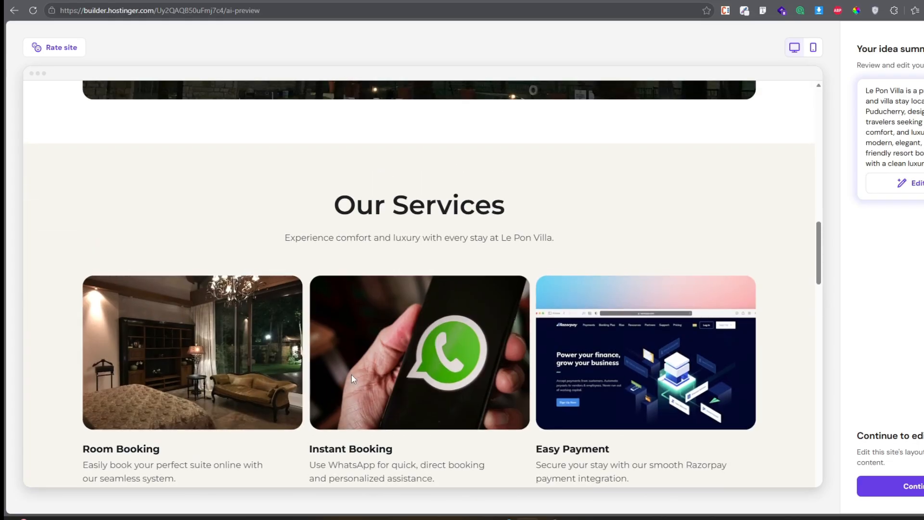
{"action": "scroll", "coordinate": [351, 374], "scroll_direction": "down", "scroll_amount": 15}
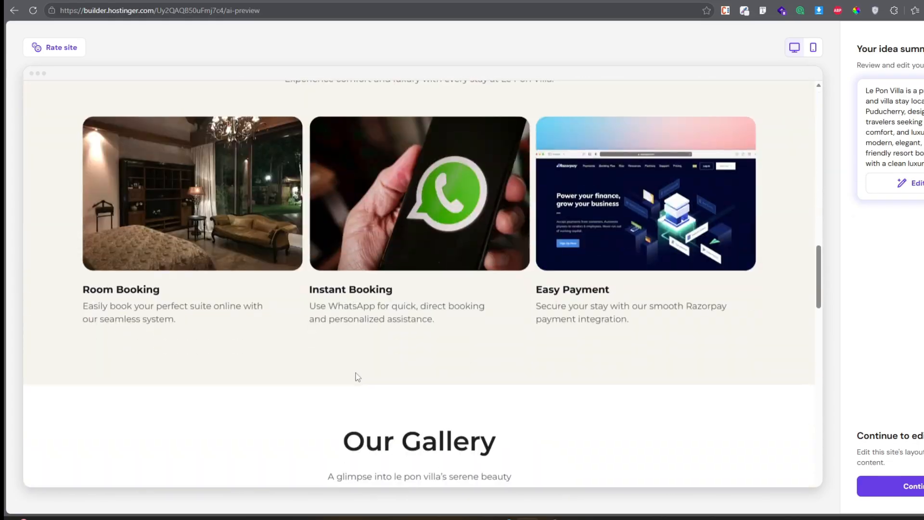
{"action": "scroll", "coordinate": [357, 378], "scroll_direction": "down", "scroll_amount": 10}
{"action": "scroll", "coordinate": [363, 388], "scroll_direction": "up", "scroll_amount": 20}
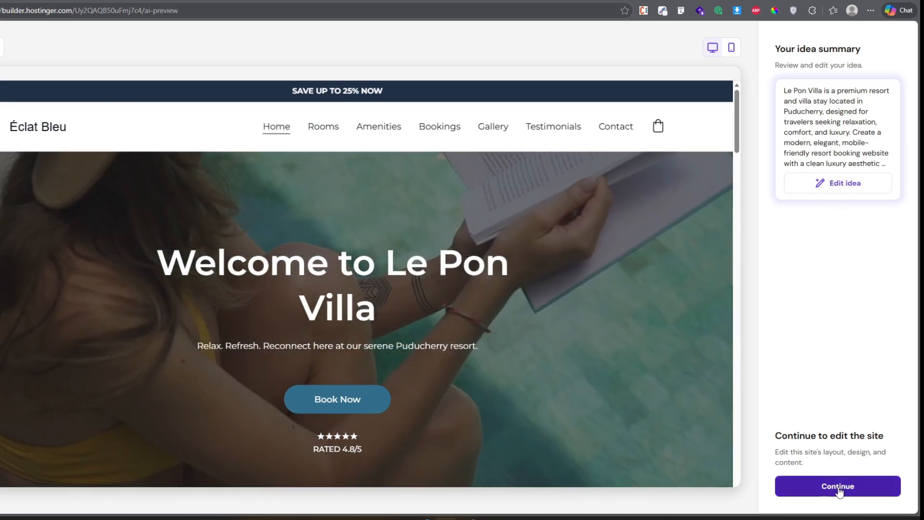
- Accept the generated site and switch from the store manager to editing the website
{"action": "left_click", "coordinate": [840, 487]}
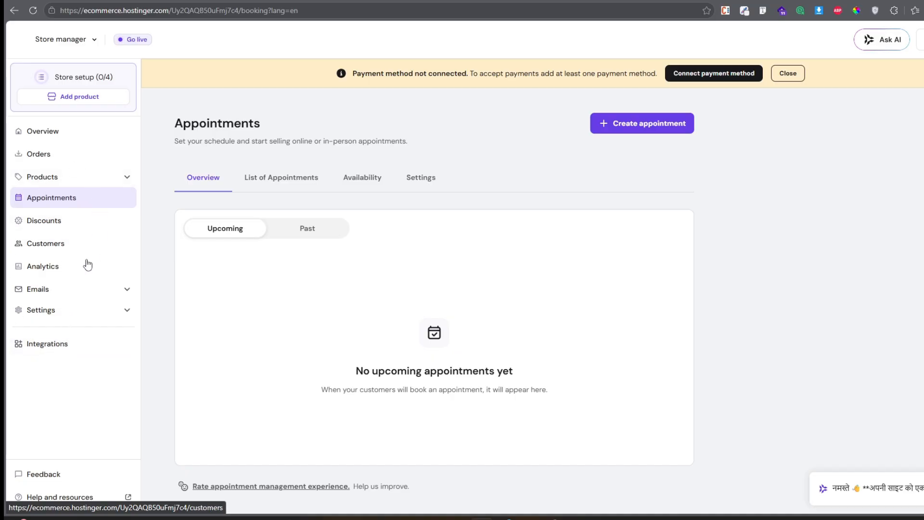
{"action": "left_click", "coordinate": [95, 42]}
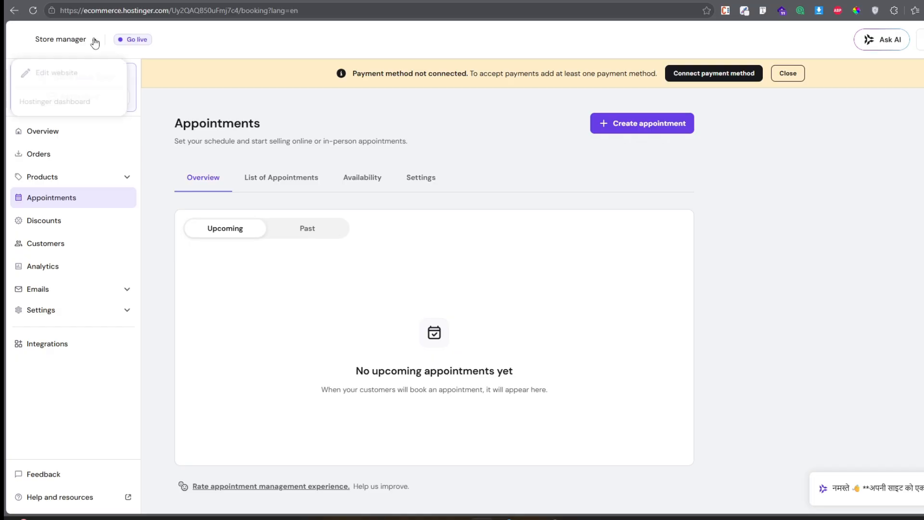
{"action": "left_click", "coordinate": [67, 75]}
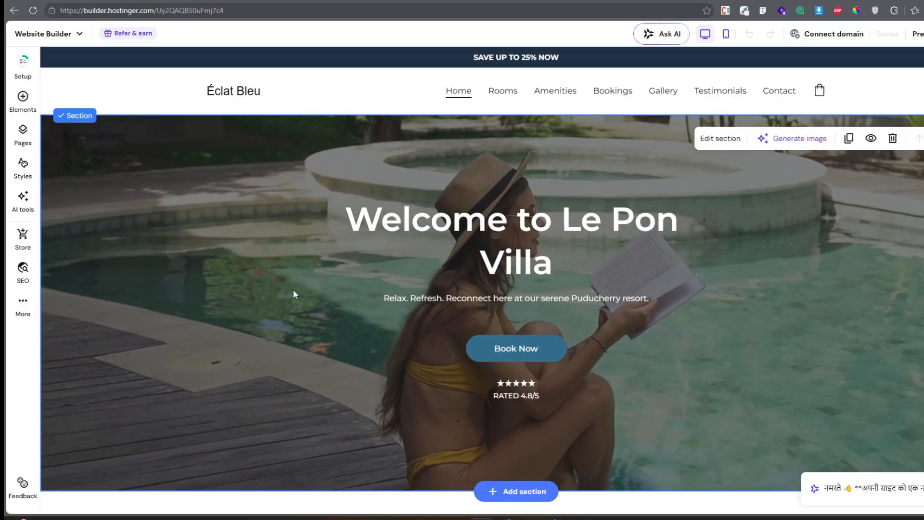
- Look over the homepage sections in the website editor and open the site in preview mode
{"action": "scroll", "coordinate": [304, 247], "scroll_direction": "down", "scroll_amount": 8}
{"action": "scroll", "coordinate": [288, 282], "scroll_direction": "up", "scroll_amount": 7}
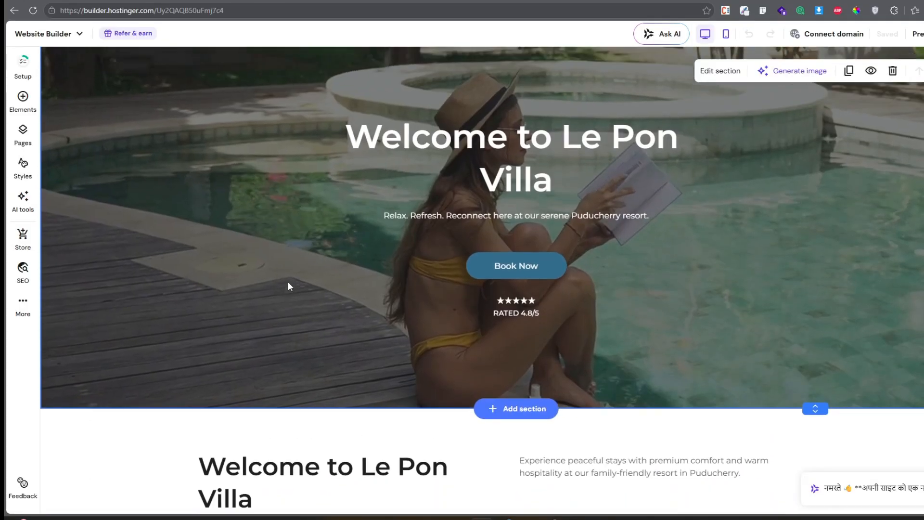
{"action": "scroll", "coordinate": [288, 281], "scroll_direction": "up", "scroll_amount": 2}
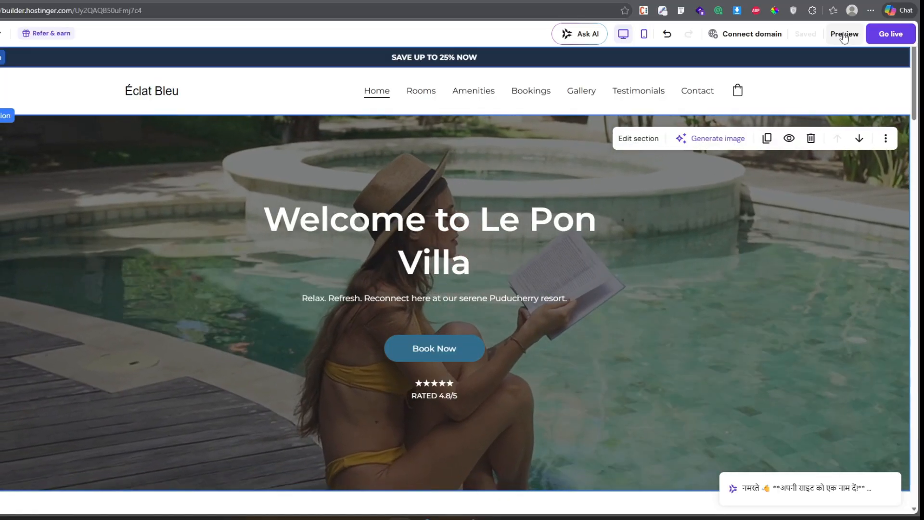
{"action": "left_click", "coordinate": [843, 34]}
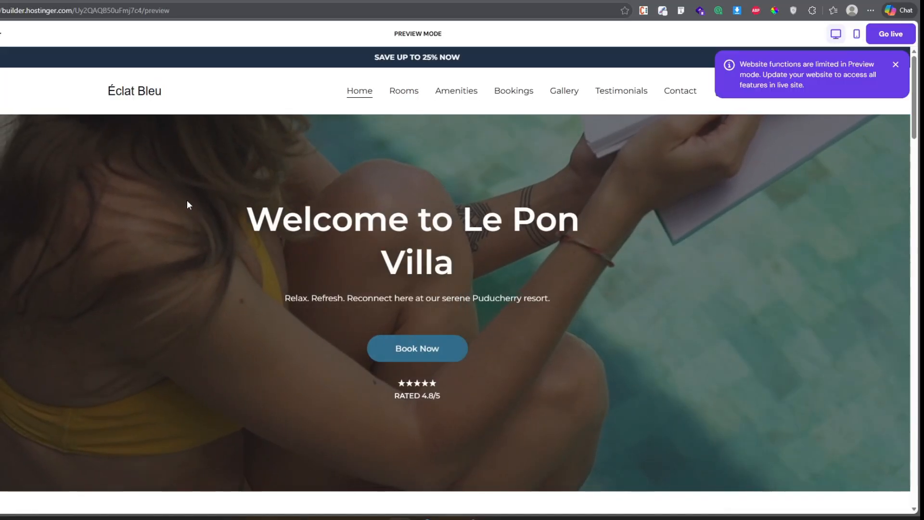
- Look over the hero and welcome sections in the site preview and return to the editor
{"action": "scroll", "coordinate": [202, 200], "scroll_direction": "down", "scroll_amount": 2}
{"action": "scroll", "coordinate": [202, 200], "scroll_direction": "up", "scroll_amount": 2}
{"action": "scroll", "coordinate": [324, 174], "scroll_direction": "down", "scroll_amount": 5}
{"action": "scroll", "coordinate": [310, 228], "scroll_direction": "down", "scroll_amount": 2}
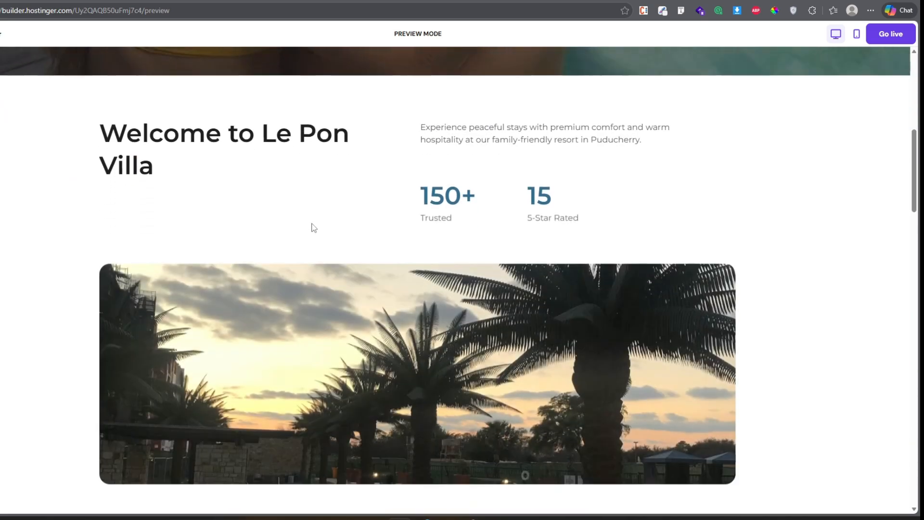
{"action": "scroll", "coordinate": [312, 227], "scroll_direction": "up", "scroll_amount": 6}
{"action": "scroll", "coordinate": [496, 248], "scroll_direction": "down", "scroll_amount": 15}
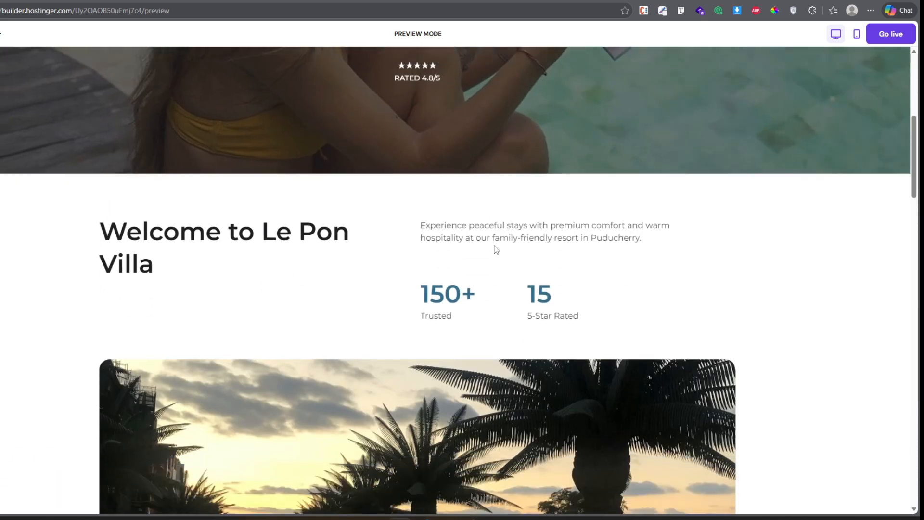
{"action": "scroll", "coordinate": [470, 322], "scroll_direction": "up", "scroll_amount": 15}
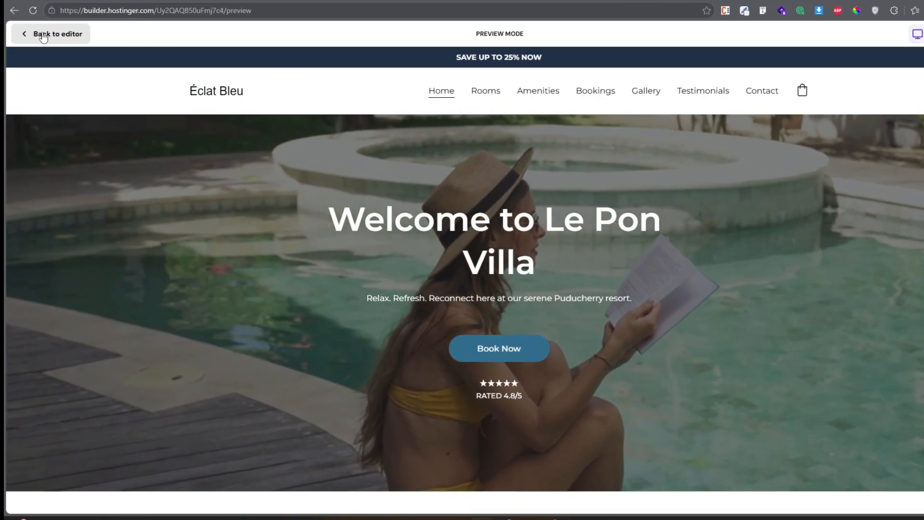
{"action": "left_click", "coordinate": [43, 35]}
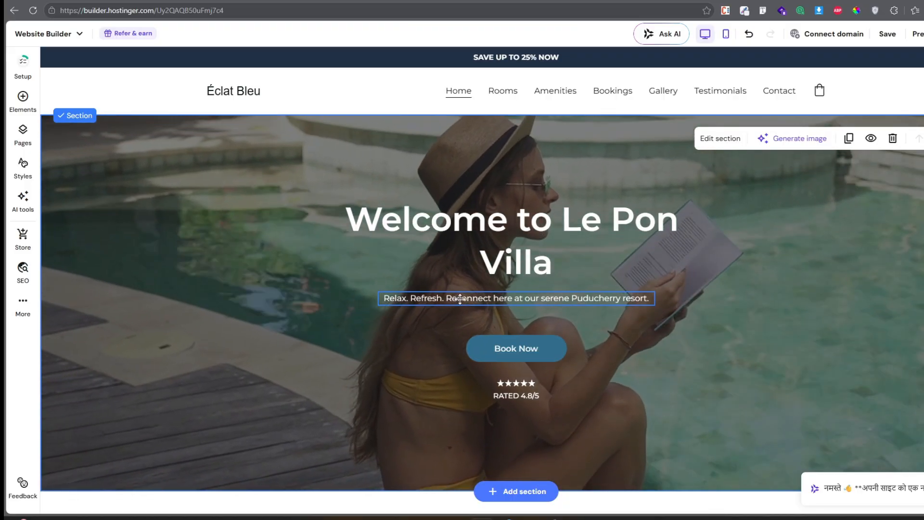
{"action": "left_click", "coordinate": [460, 298]}
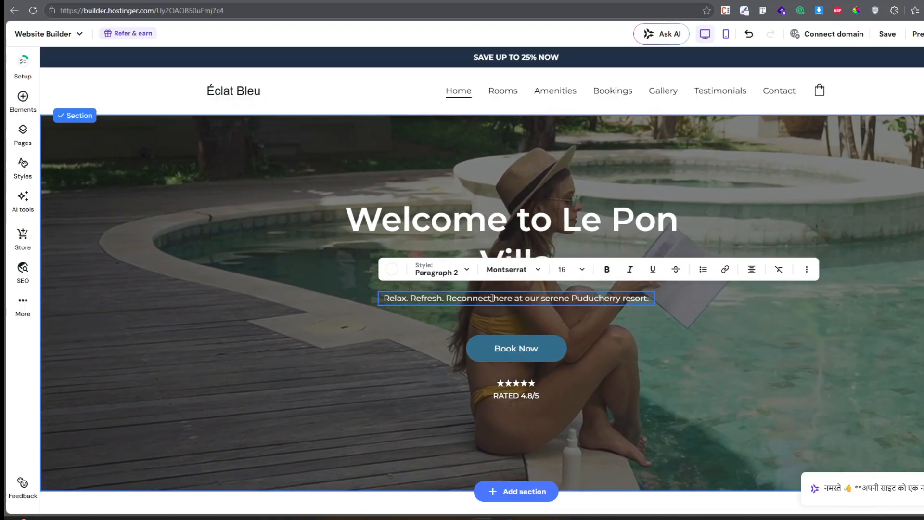
{"action": "key", "text": "BackSpace"}
{"action": "key", "text": "BackSpace"}
{"action": "key", "text": "BackSpace"}
{"action": "key", "text": "BackSpace"}
{"action": "key", "text": "BackSpace"}
{"action": "key", "text": "BackSpace"}
{"action": "key", "text": "BackSpace"}
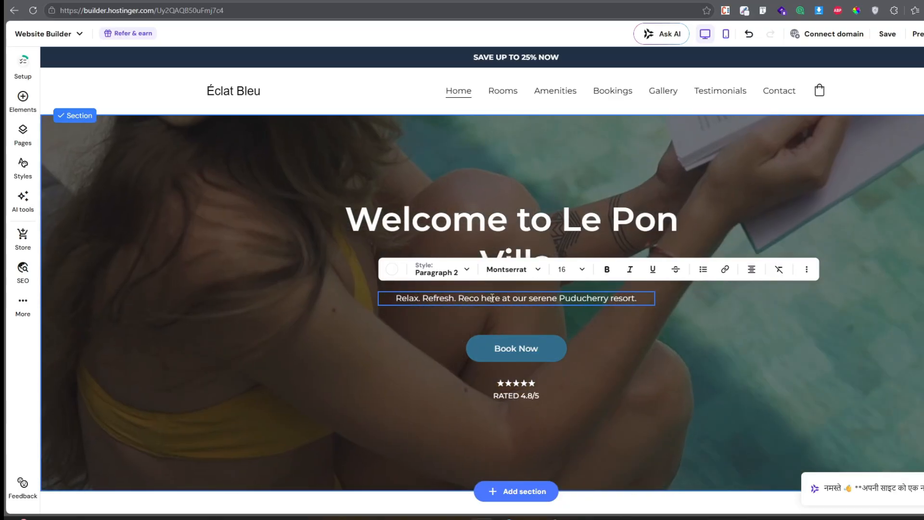
{"action": "key", "text": "ctrl+z"}
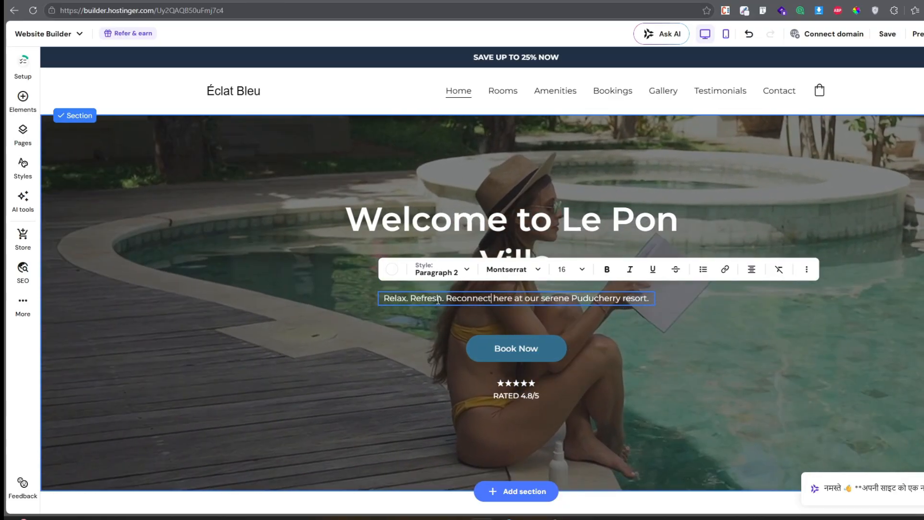
- Delete the word "Refresh." from the hero section's tagline and save the website
{"action": "left_click_drag", "start_coordinate": [442, 299], "coordinate": [412, 298]}
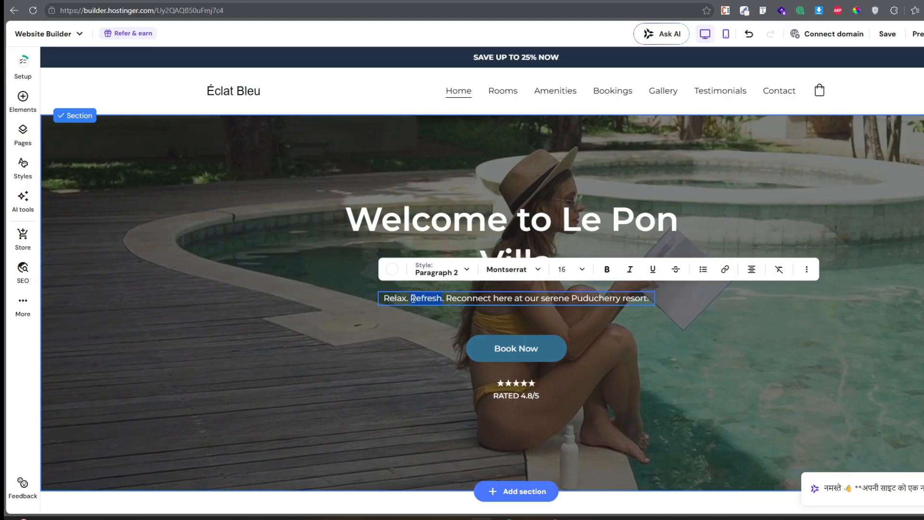
{"action": "key", "text": "BackSpace"}
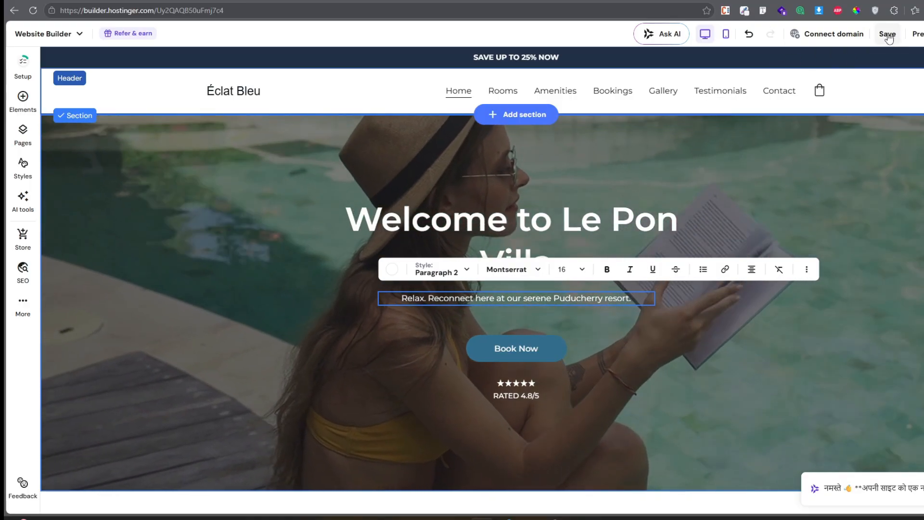
{"action": "left_click", "coordinate": [889, 34]}
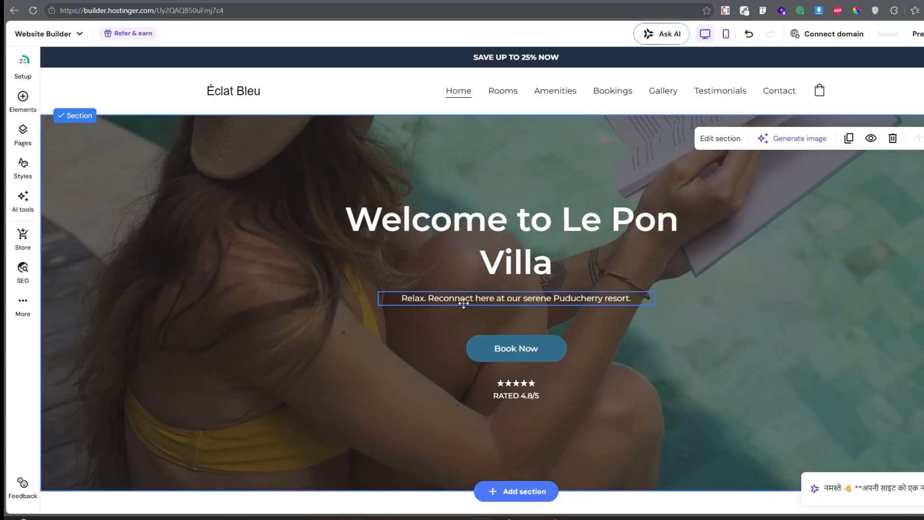
- Move the "Welcome to Le Pon Villa" heading in the section below the hero slightly downward
{"action": "scroll", "coordinate": [460, 356], "scroll_direction": "down", "scroll_amount": 2}
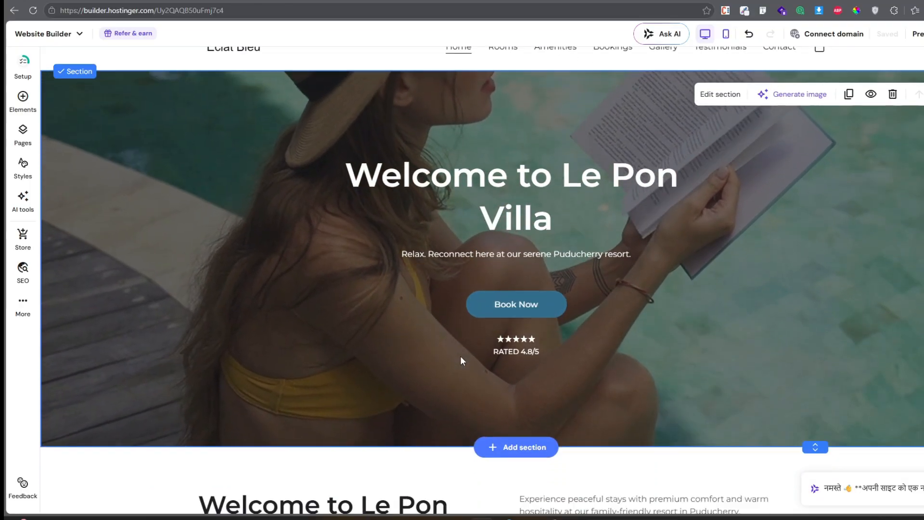
{"action": "scroll", "coordinate": [443, 344], "scroll_direction": "down", "scroll_amount": 5}
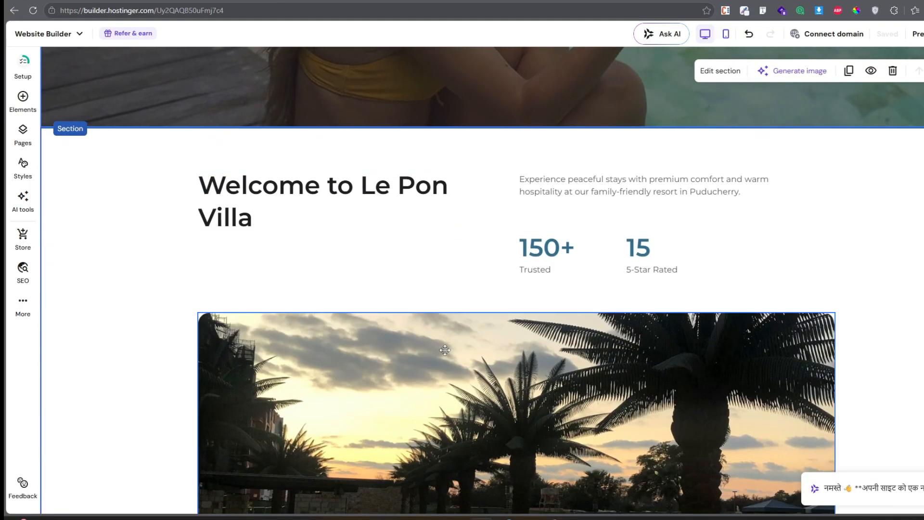
{"action": "left_click", "coordinate": [296, 208]}
{"action": "left_click_drag", "start_coordinate": [304, 204], "coordinate": [305, 229]}
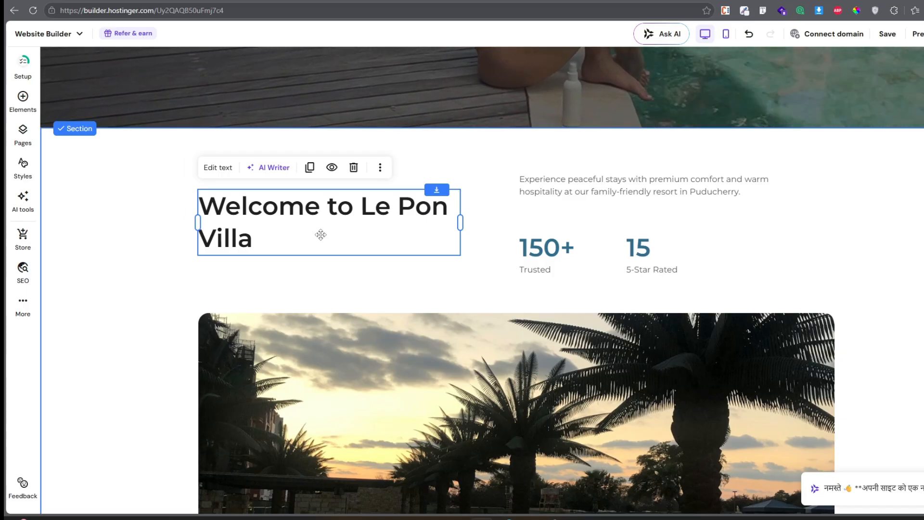
- Replace the palm tree sunset image with IMG-20250911-WA0021 uploaded from the Lawn Images folder and save the website
{"action": "scroll", "coordinate": [321, 237], "scroll_direction": "down", "scroll_amount": 2}
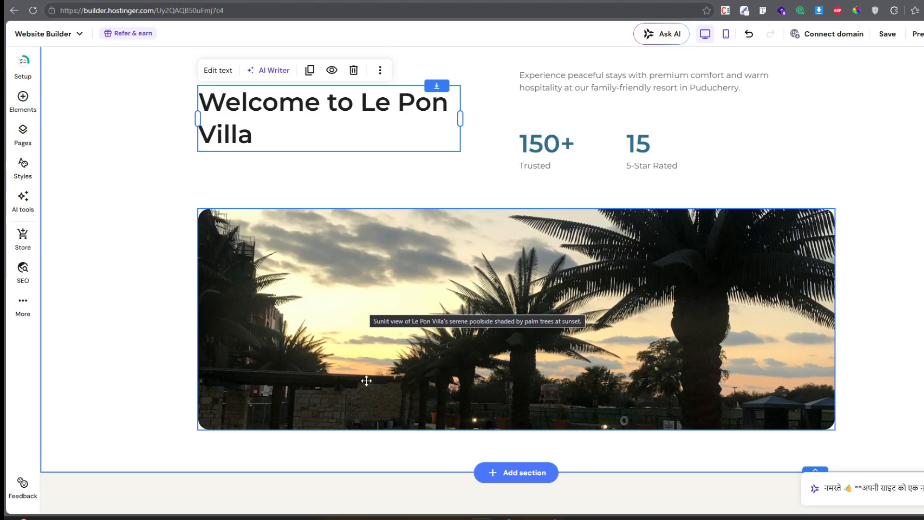
{"action": "left_click", "coordinate": [493, 281]}
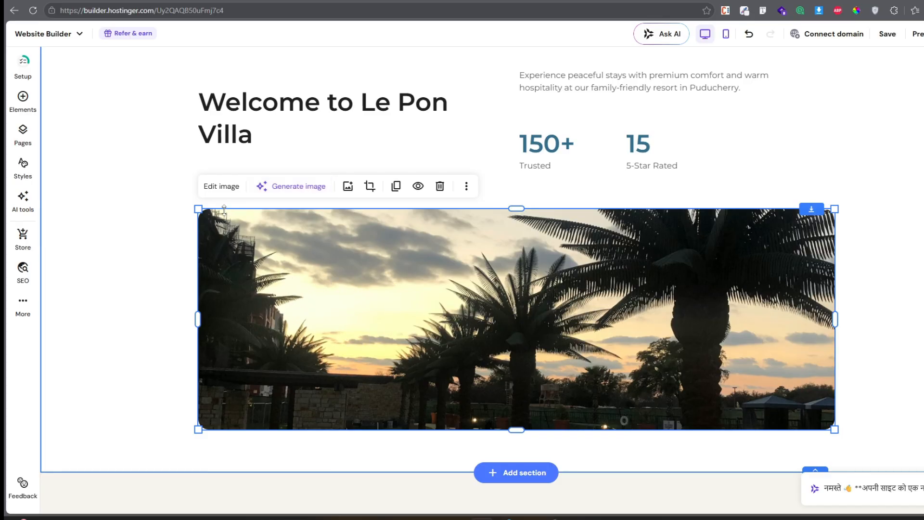
{"action": "left_click", "coordinate": [221, 191]}
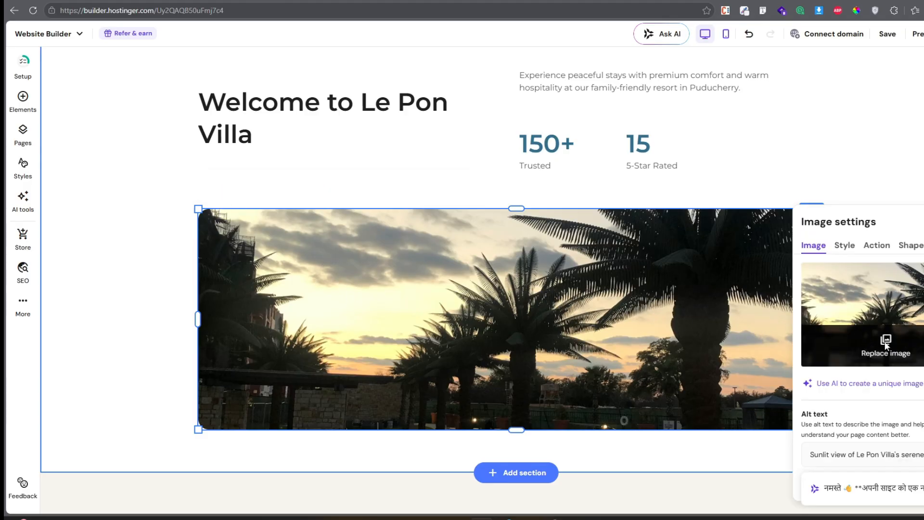
{"action": "left_click", "coordinate": [885, 345]}
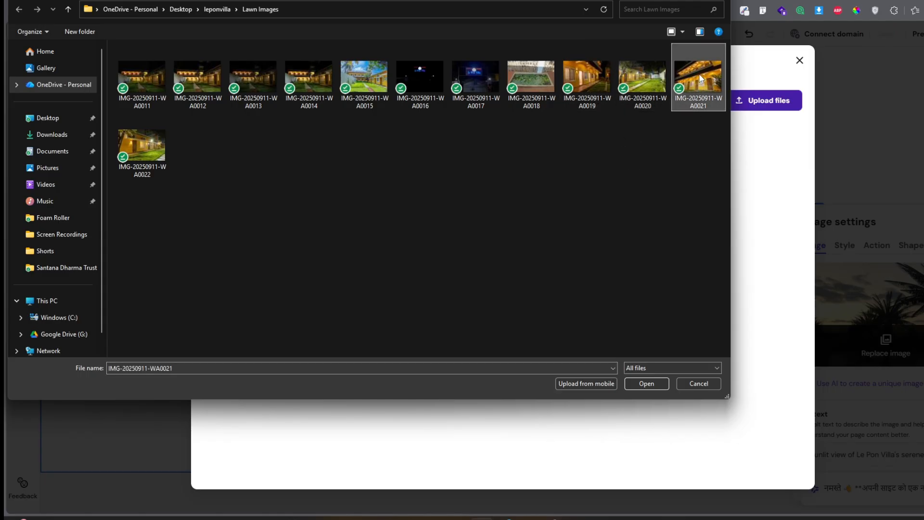
{"action": "left_click", "coordinate": [647, 383]}
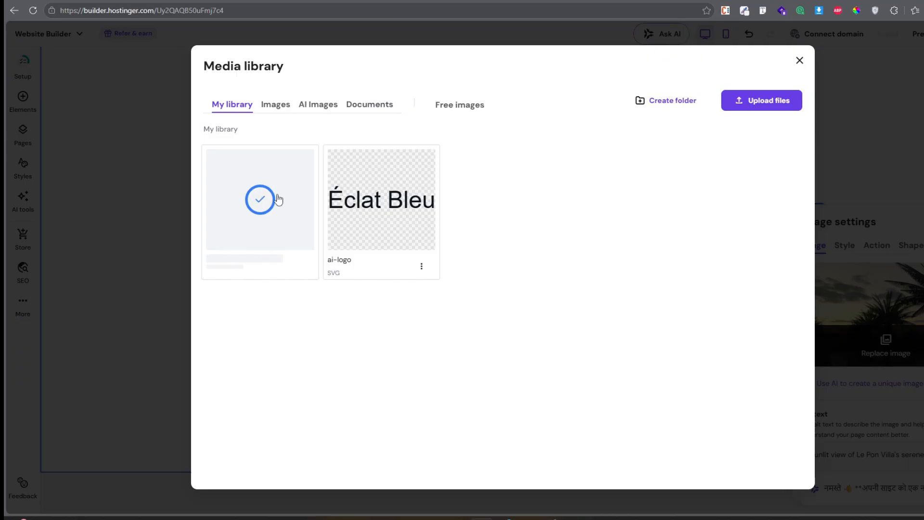
{"action": "mouse_move", "coordinate": [254, 211]}
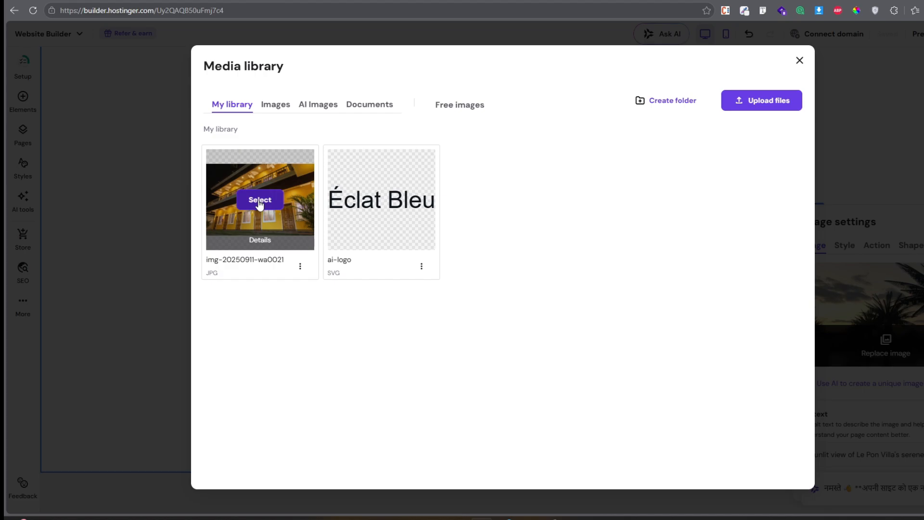
{"action": "left_click", "coordinate": [259, 201]}
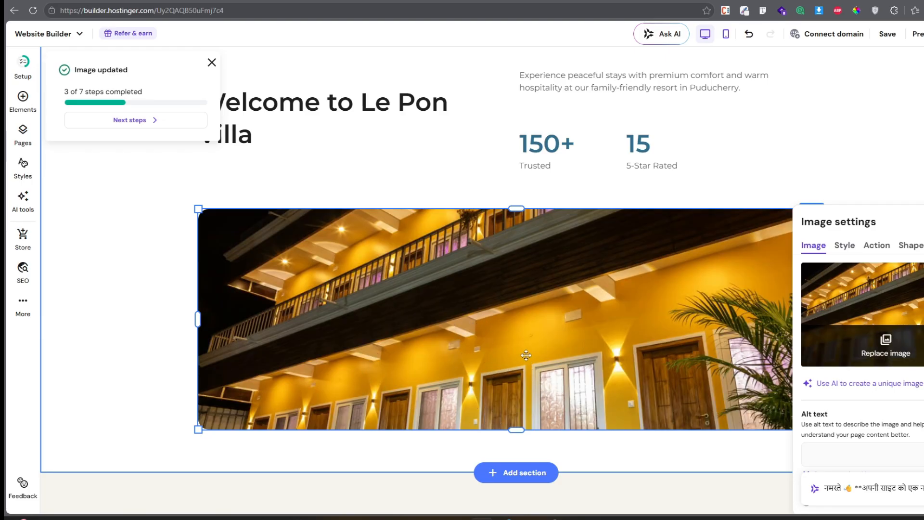
{"action": "left_click", "coordinate": [887, 34]}
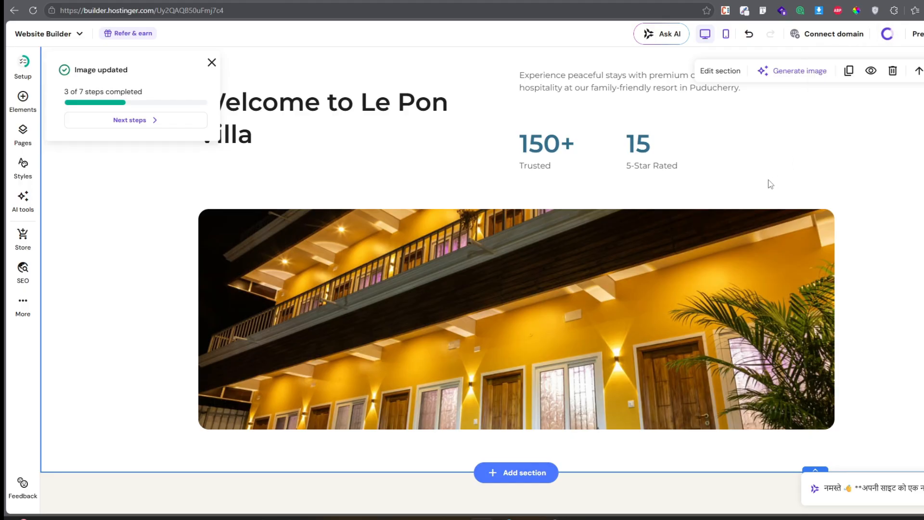
- Link the hero section's Book Now button to the Contact page instead of a web address
{"action": "scroll", "coordinate": [393, 272], "scroll_direction": "up", "scroll_amount": 10}
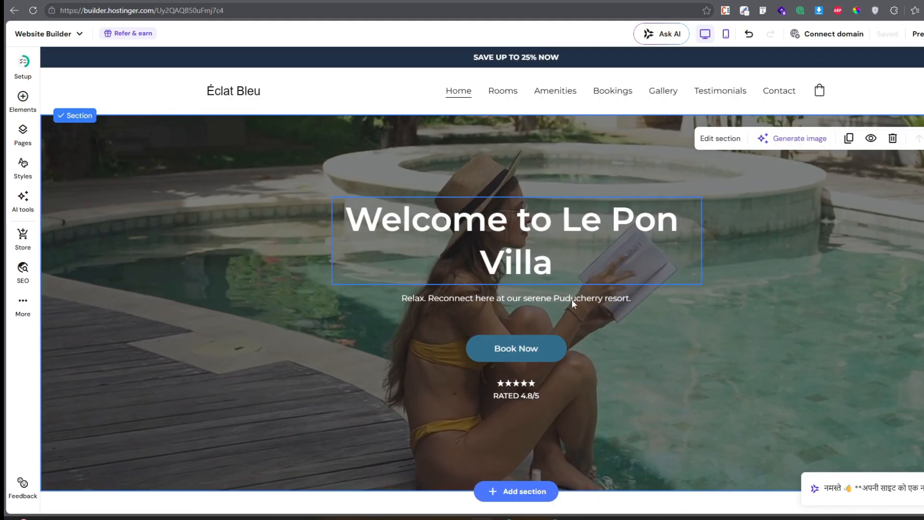
{"action": "scroll", "coordinate": [564, 315], "scroll_direction": "down", "scroll_amount": 1}
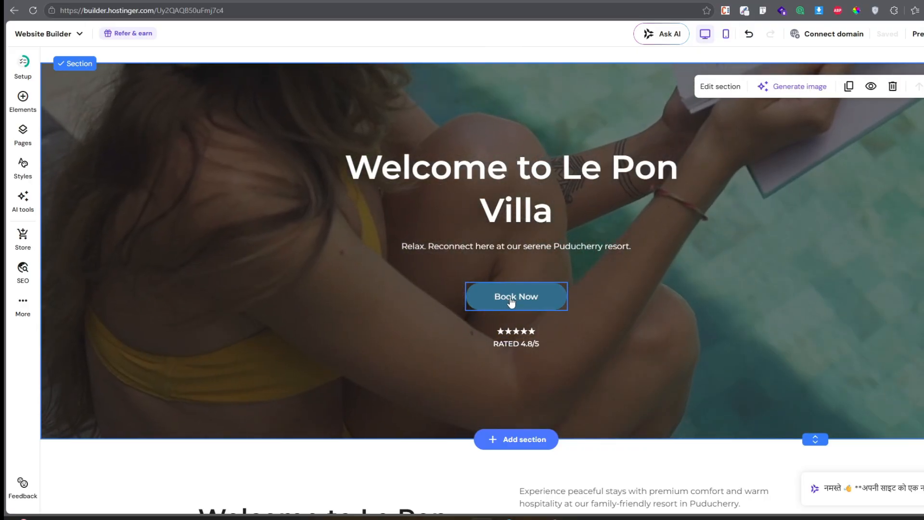
{"action": "left_click", "coordinate": [512, 301]}
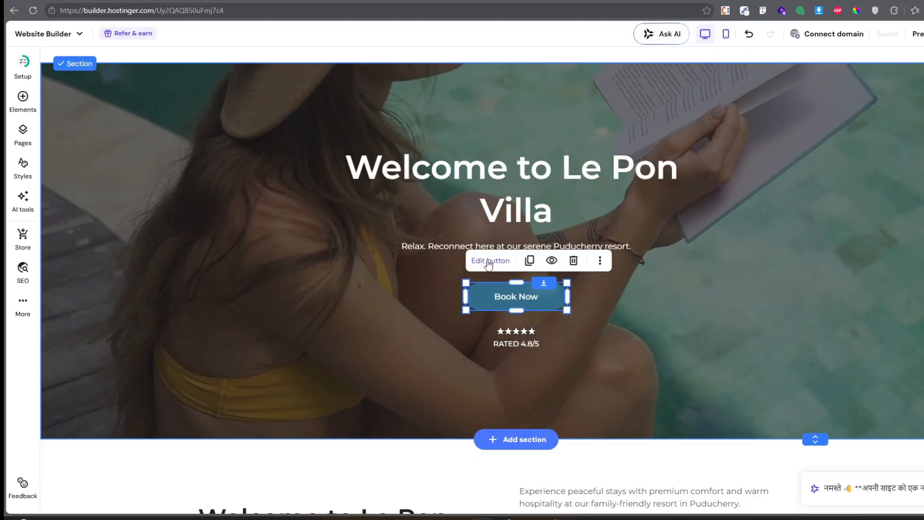
{"action": "left_click", "coordinate": [488, 263]}
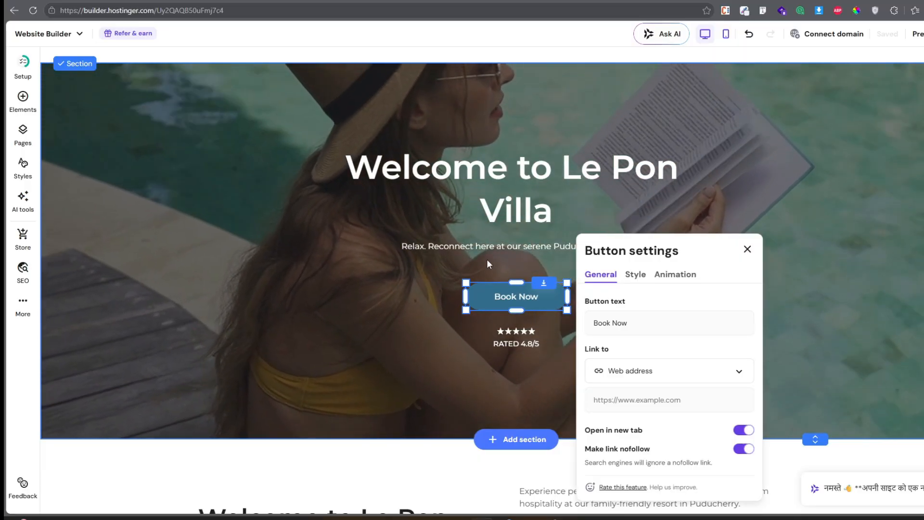
{"action": "scroll", "coordinate": [620, 343], "scroll_direction": "down", "scroll_amount": 1}
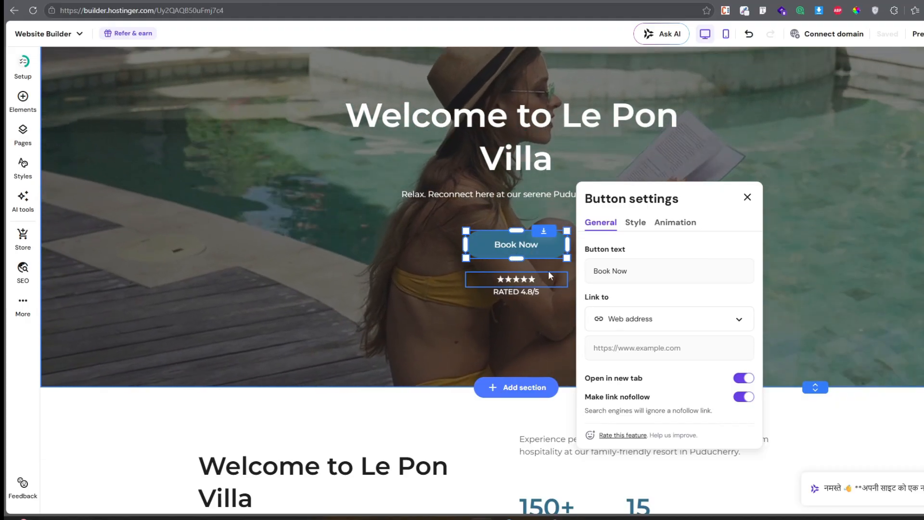
{"action": "scroll", "coordinate": [654, 326], "scroll_direction": "down", "scroll_amount": 2}
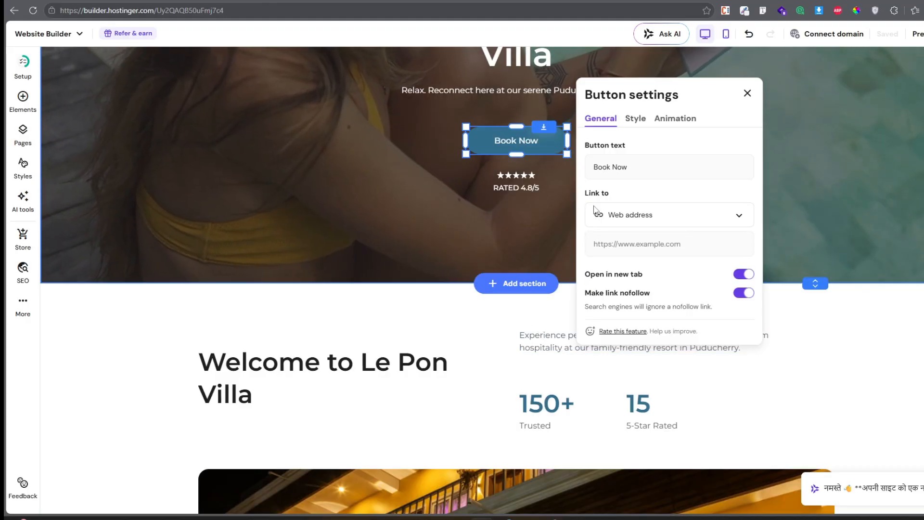
{"action": "scroll", "coordinate": [639, 336], "scroll_direction": "up", "scroll_amount": 1}
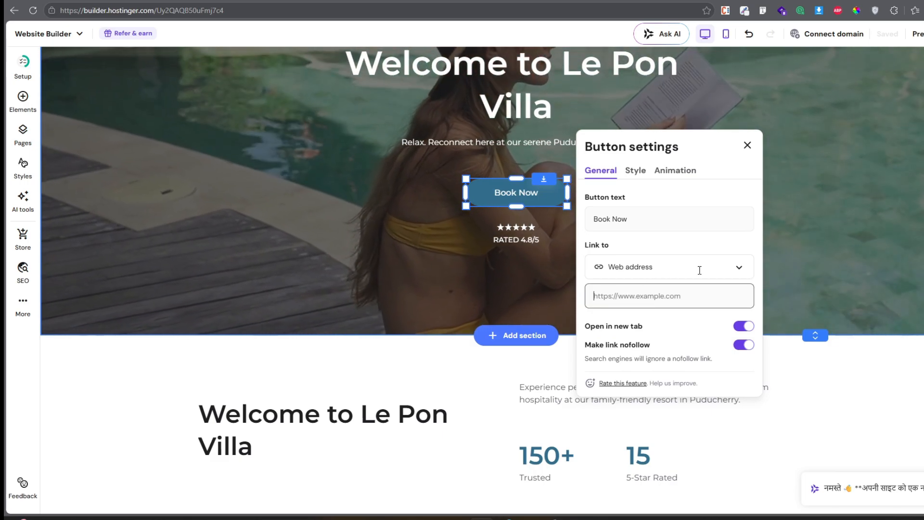
{"action": "left_click", "coordinate": [739, 268]}
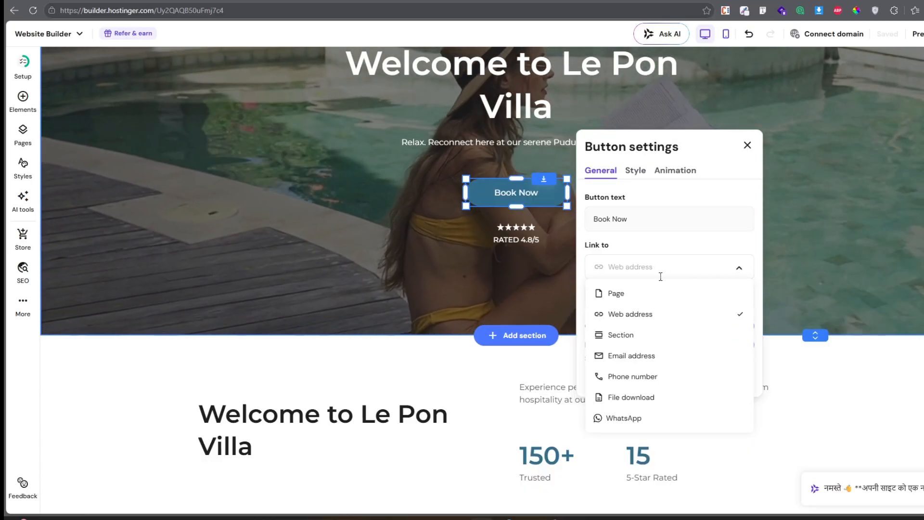
{"action": "left_click", "coordinate": [617, 295]}
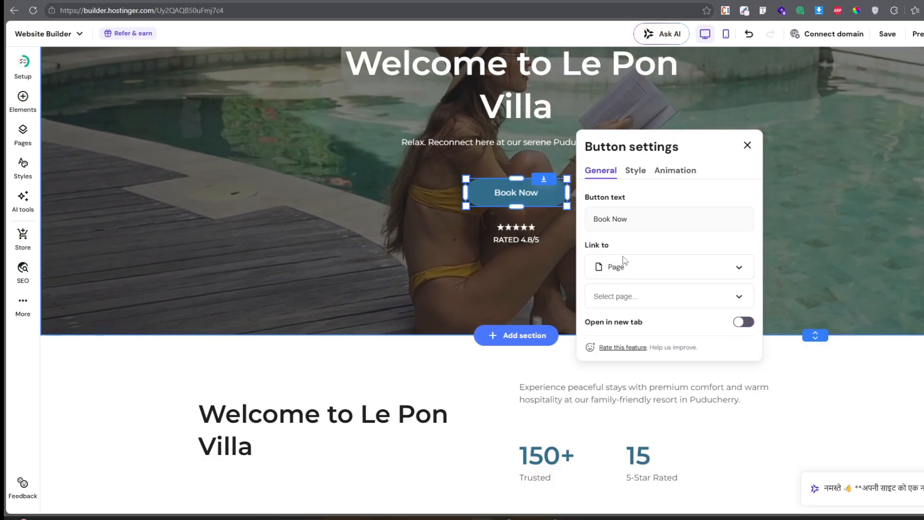
{"action": "left_click", "coordinate": [631, 295]}
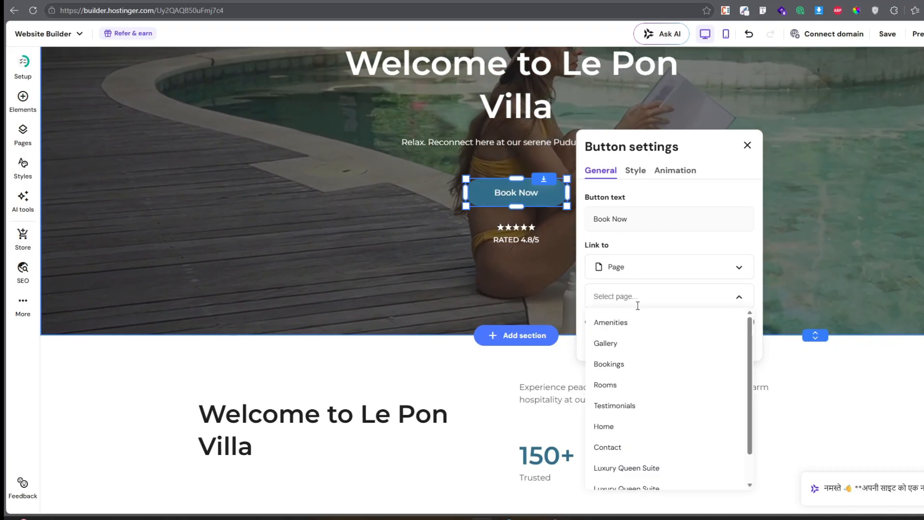
{"action": "scroll", "coordinate": [638, 382], "scroll_direction": "down", "scroll_amount": 1}
{"action": "scroll", "coordinate": [634, 397], "scroll_direction": "down", "scroll_amount": 1}
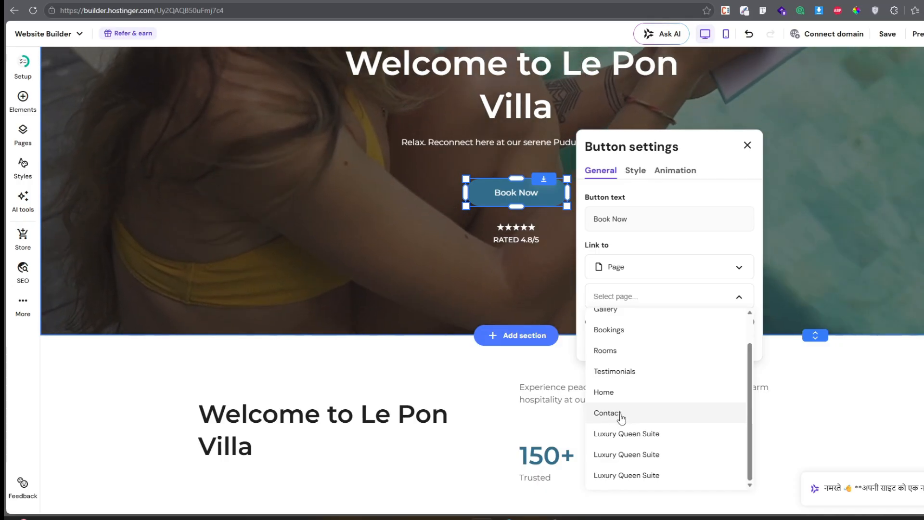
{"action": "left_click", "coordinate": [618, 414]}
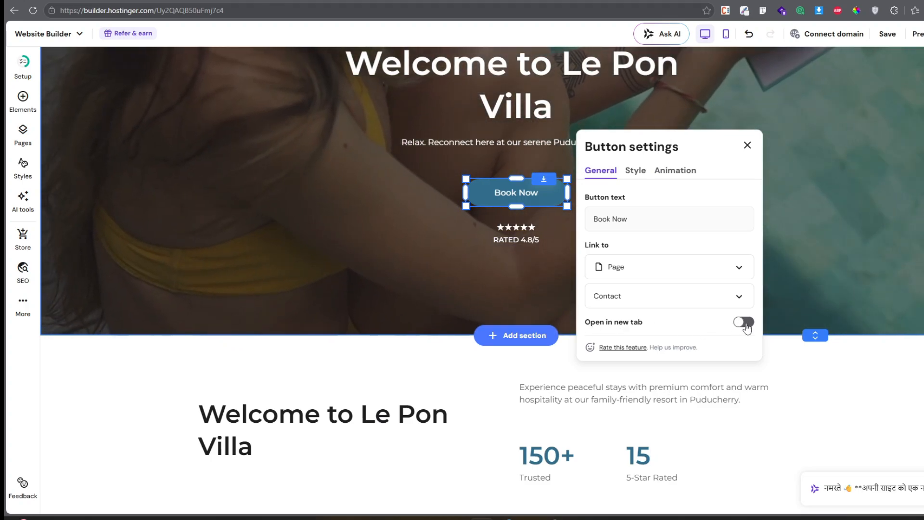
- Set the Book Now button's text size to 18
{"action": "left_click", "coordinate": [636, 172]}
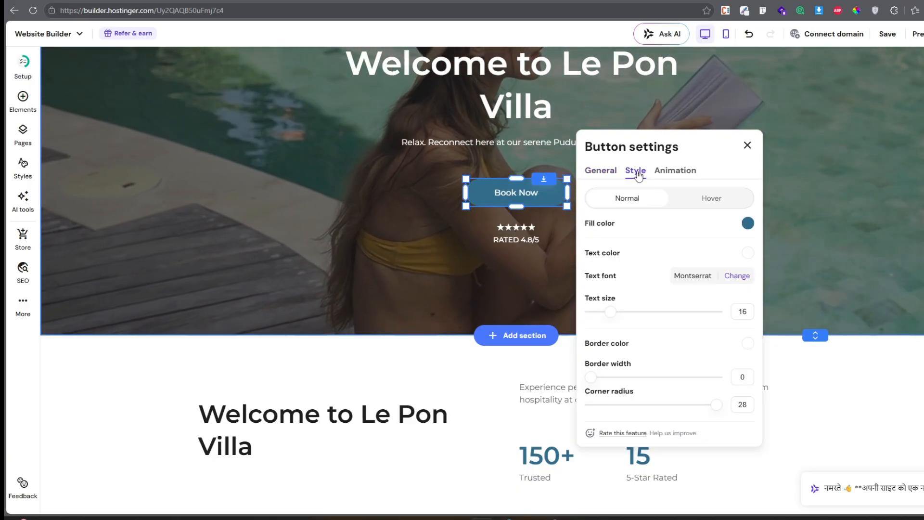
{"action": "left_click_drag", "start_coordinate": [610, 312], "coordinate": [617, 311]}
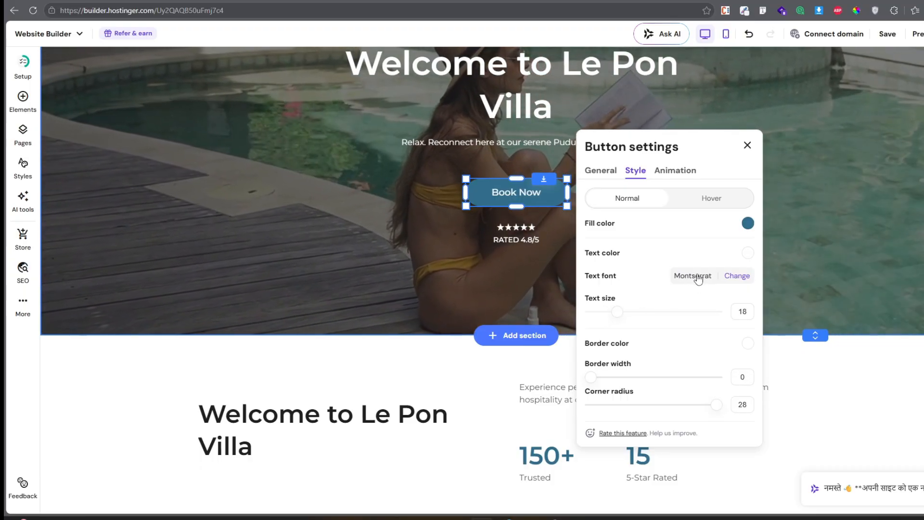
- Check the Book Now button's hover style and animation options and save the website
{"action": "left_click", "coordinate": [711, 202]}
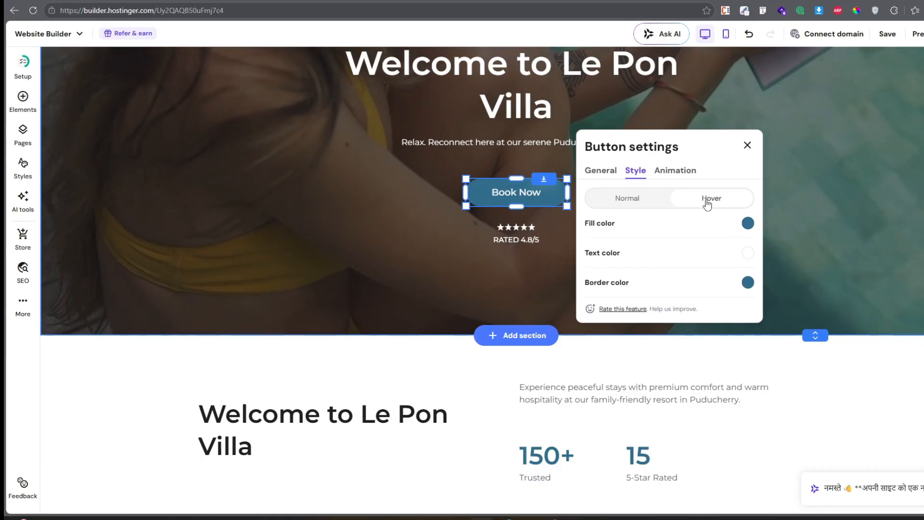
{"action": "left_click", "coordinate": [625, 202]}
{"action": "left_click", "coordinate": [674, 172]}
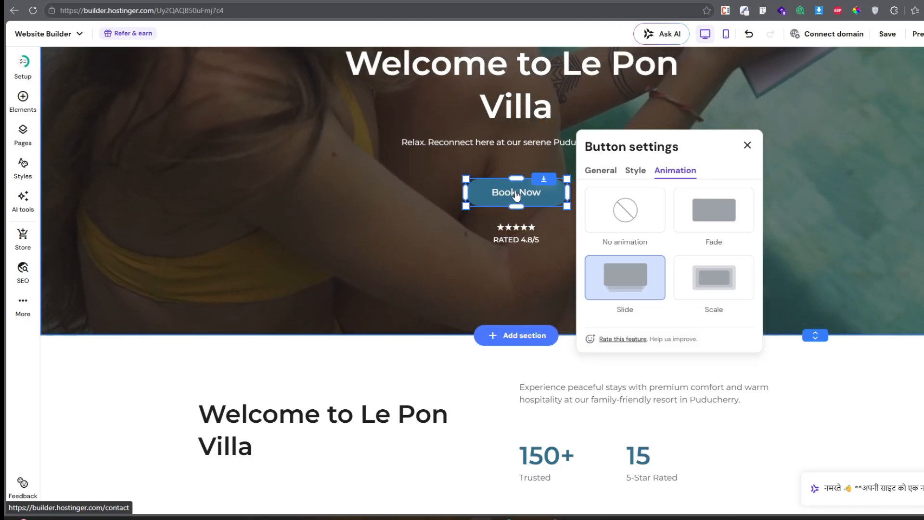
{"action": "left_click", "coordinate": [887, 34]}
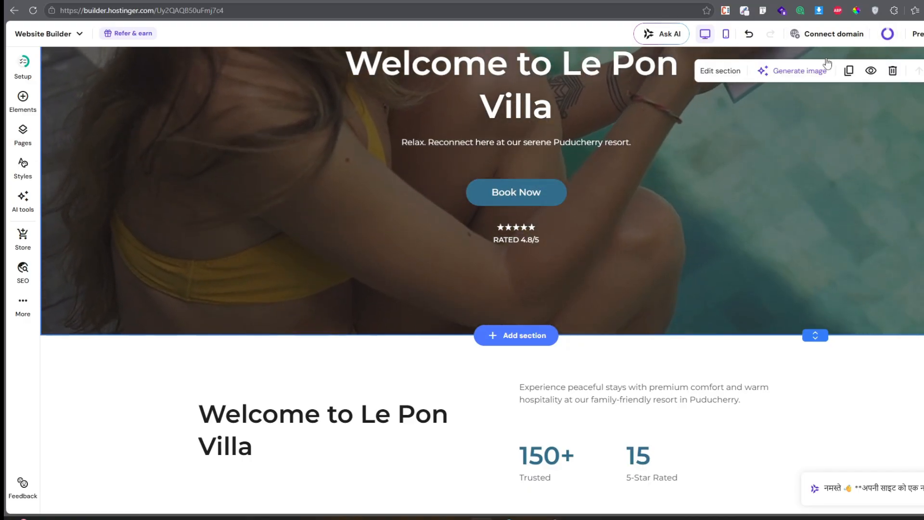
- Reorder the footer's social icons so Instagram comes before Facebook
{"action": "scroll", "coordinate": [638, 247], "scroll_direction": "down", "scroll_amount": 6}
{"action": "scroll", "coordinate": [279, 196], "scroll_direction": "down", "scroll_amount": 6}
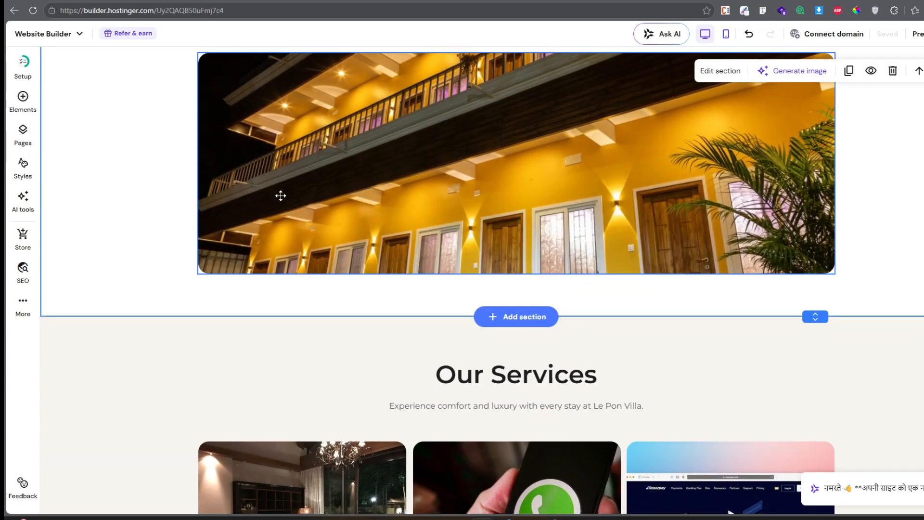
{"action": "scroll", "coordinate": [287, 201], "scroll_direction": "down", "scroll_amount": 5}
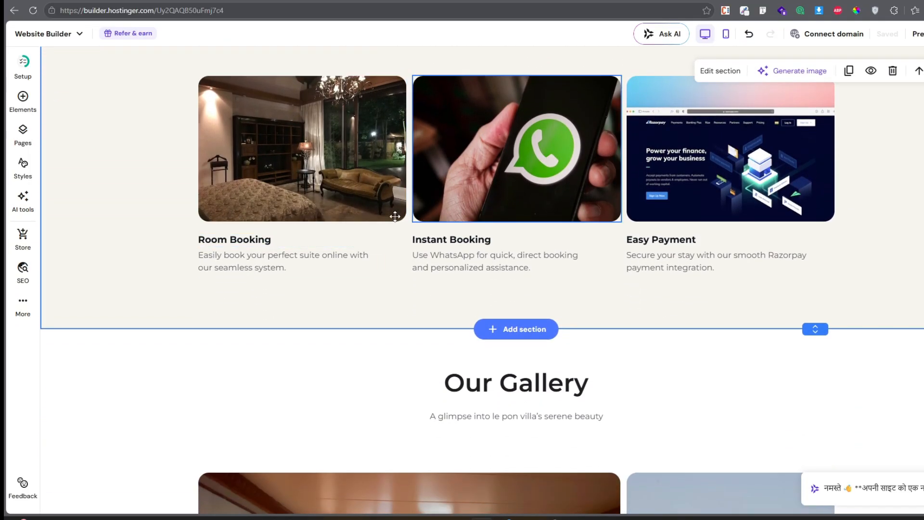
{"action": "scroll", "coordinate": [319, 271], "scroll_direction": "down", "scroll_amount": 15}
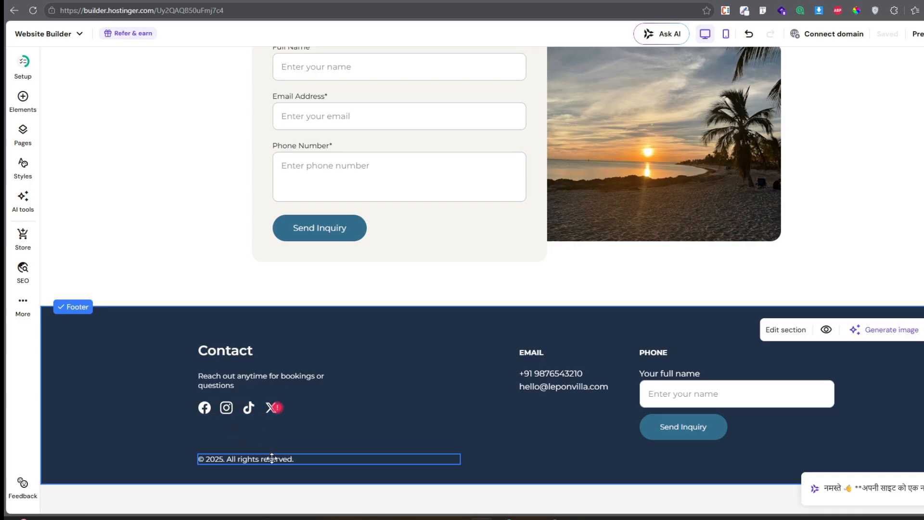
{"action": "left_click", "coordinate": [237, 407]}
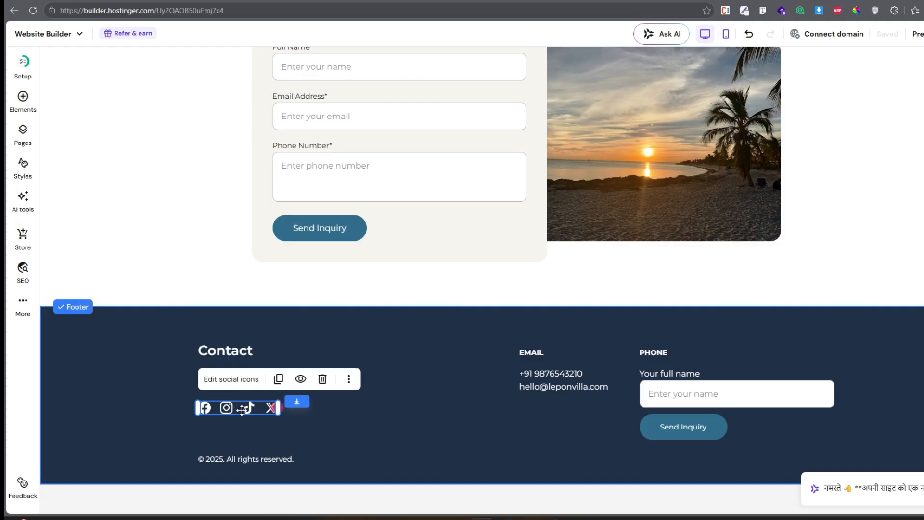
{"action": "left_click", "coordinate": [230, 380]}
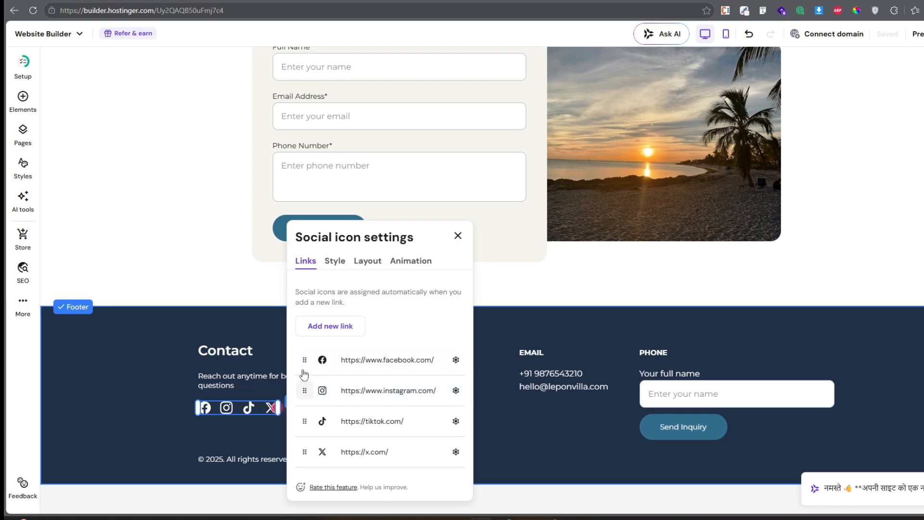
{"action": "left_click_drag", "start_coordinate": [304, 360], "coordinate": [306, 403]}
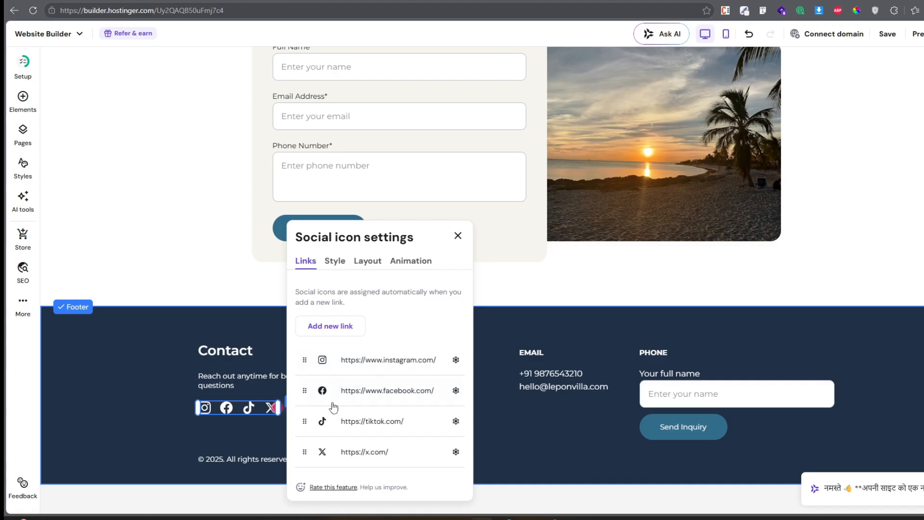
- Try displaying the footer's social icons vertically and return them to the horizontal layout
{"action": "left_click", "coordinate": [371, 265]}
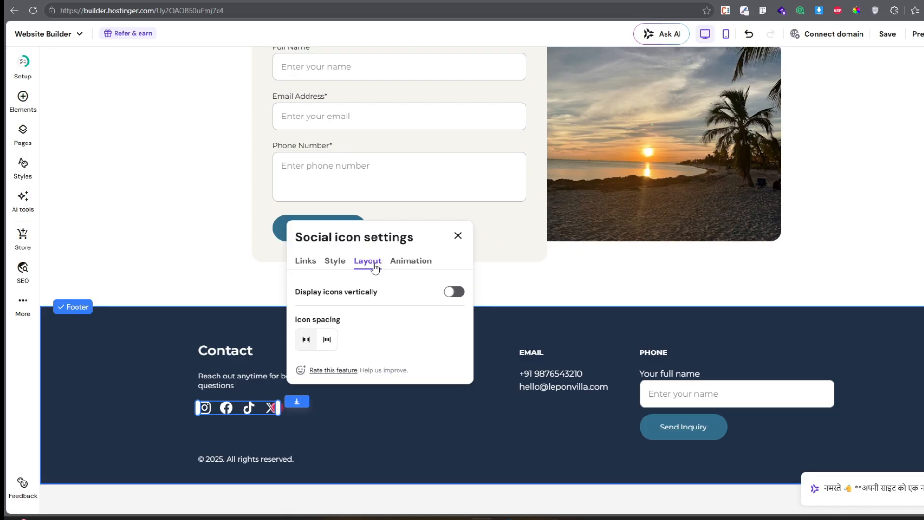
{"action": "left_click", "coordinate": [456, 293]}
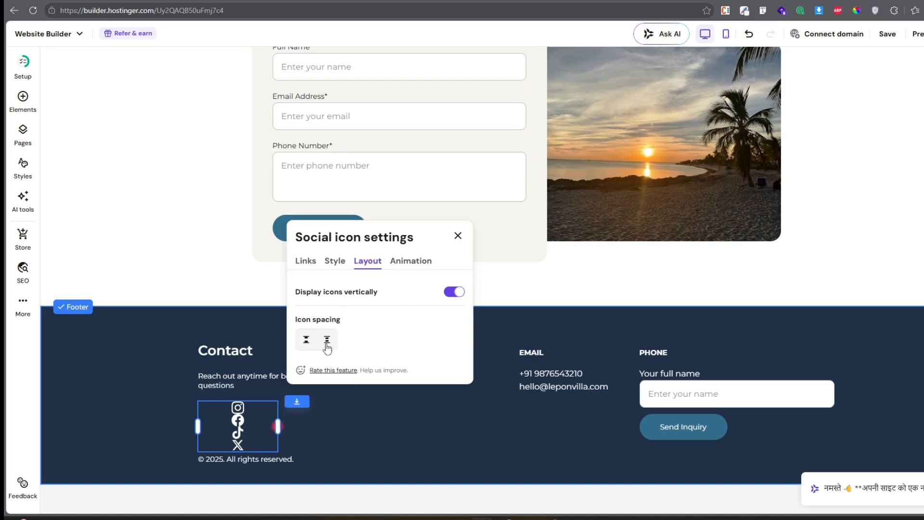
{"action": "left_click", "coordinate": [454, 292]}
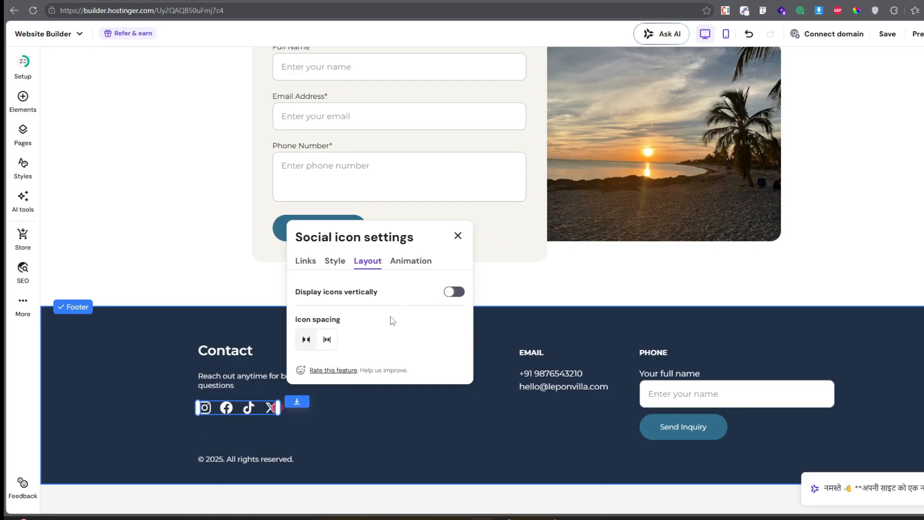
- Examine the style and animation settings of the footer's social icons and close the settings
{"action": "left_click", "coordinate": [335, 262]}
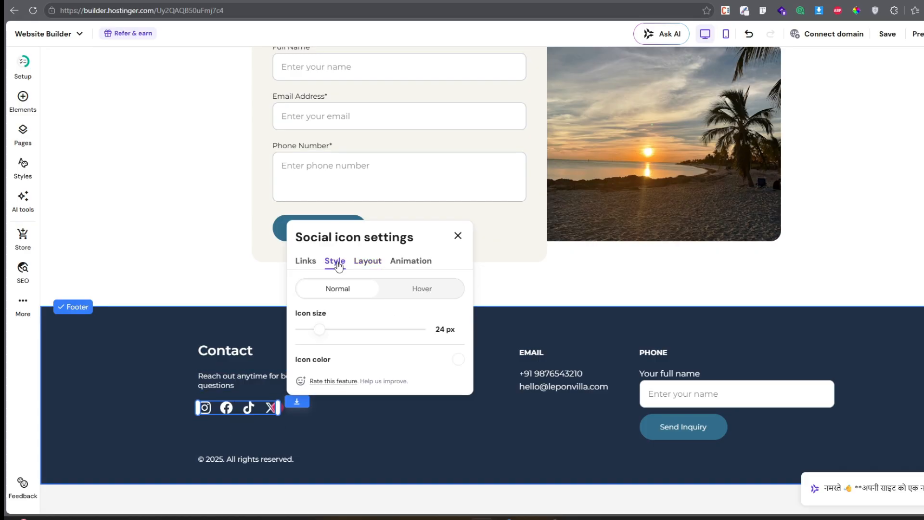
{"action": "left_click", "coordinate": [413, 262]}
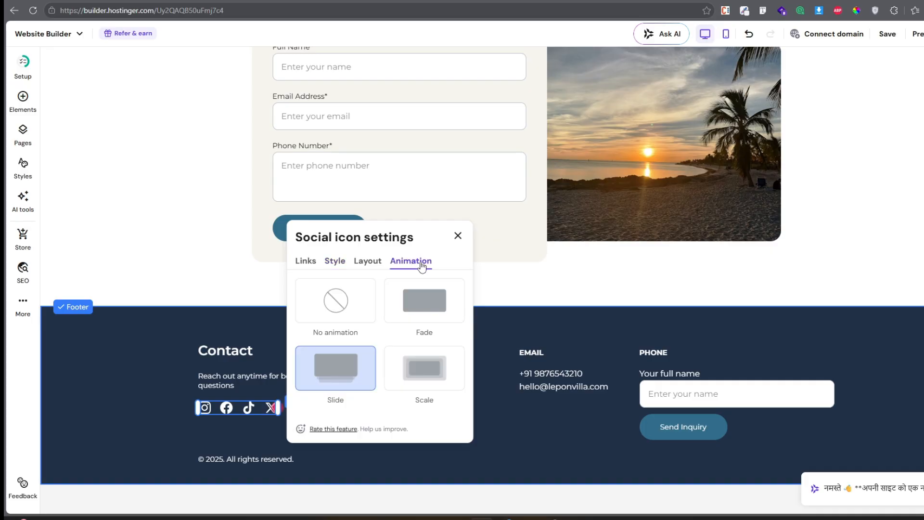
{"action": "key", "text": "Escape"}
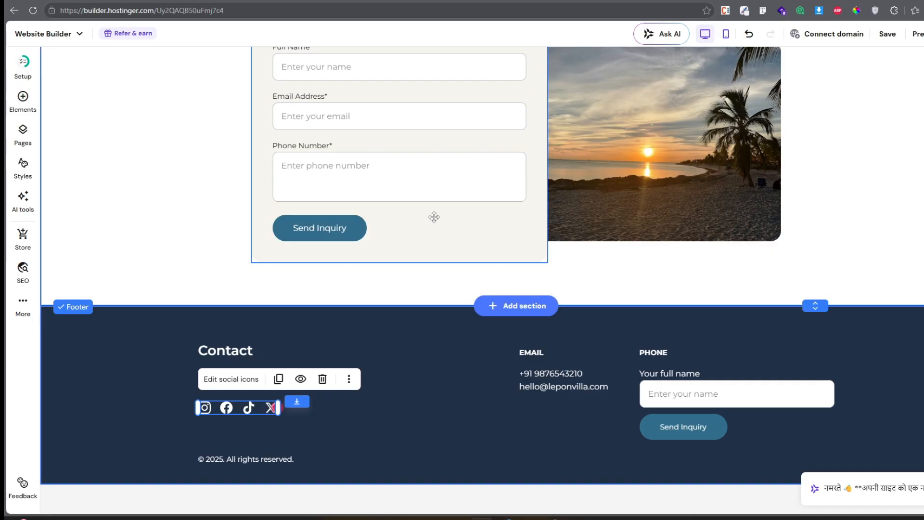
- Add the dark "Predict the future by creating it" section with the slanted image and star rating between Our Services and Our Gallery
{"action": "scroll", "coordinate": [434, 218], "scroll_direction": "up", "scroll_amount": 15}
{"action": "scroll", "coordinate": [436, 221], "scroll_direction": "up", "scroll_amount": 13}
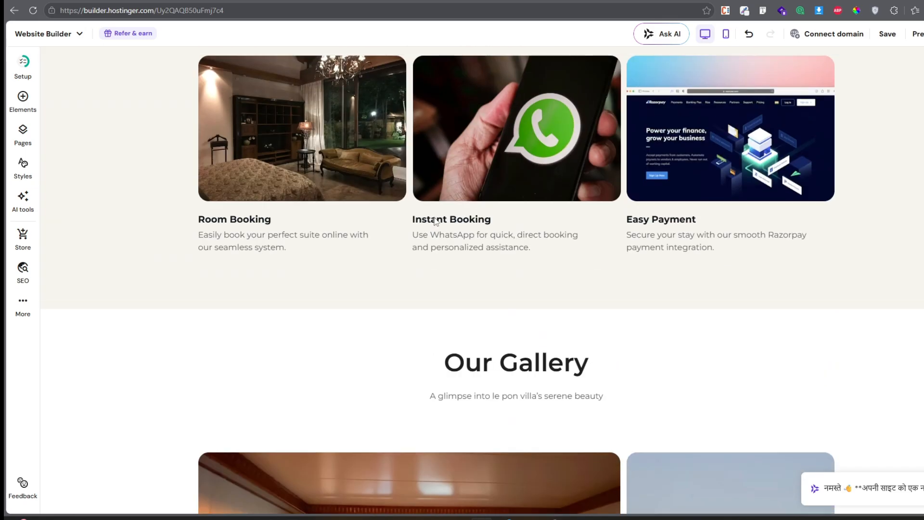
{"action": "scroll", "coordinate": [436, 221], "scroll_direction": "down", "scroll_amount": 7}
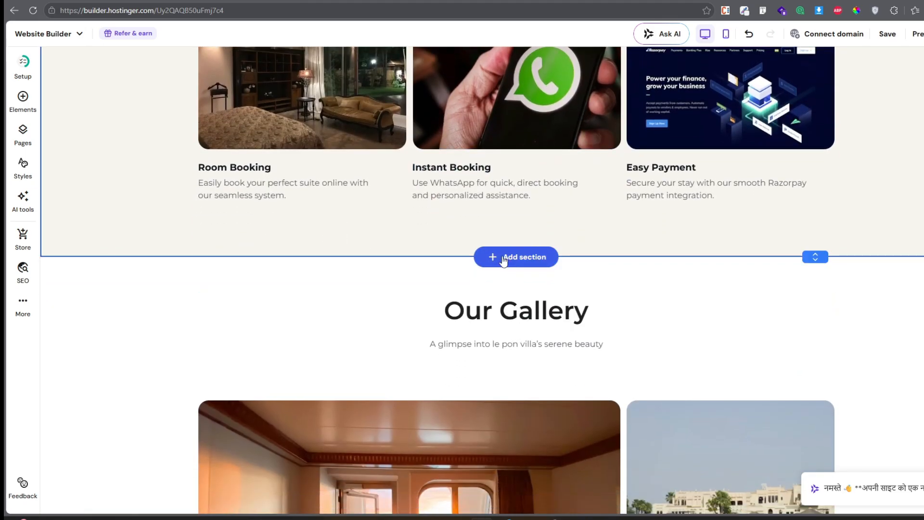
{"action": "left_click", "coordinate": [512, 259]}
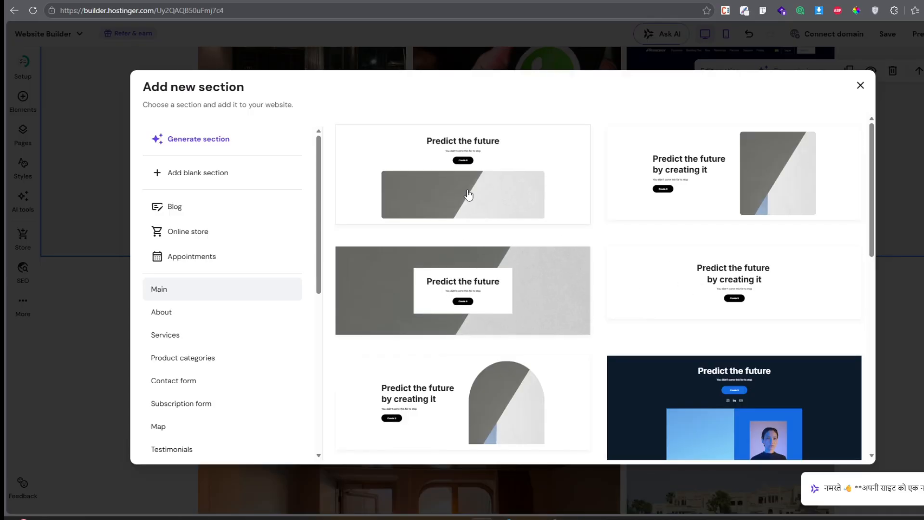
{"action": "scroll", "coordinate": [499, 226], "scroll_direction": "down", "scroll_amount": 4}
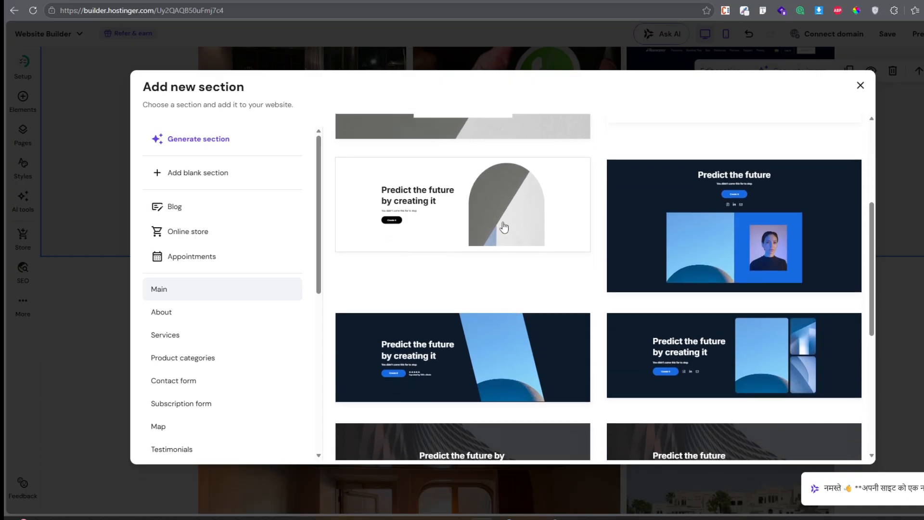
{"action": "scroll", "coordinate": [495, 256], "scroll_direction": "up", "scroll_amount": 2}
{"action": "scroll", "coordinate": [494, 256], "scroll_direction": "down", "scroll_amount": 4}
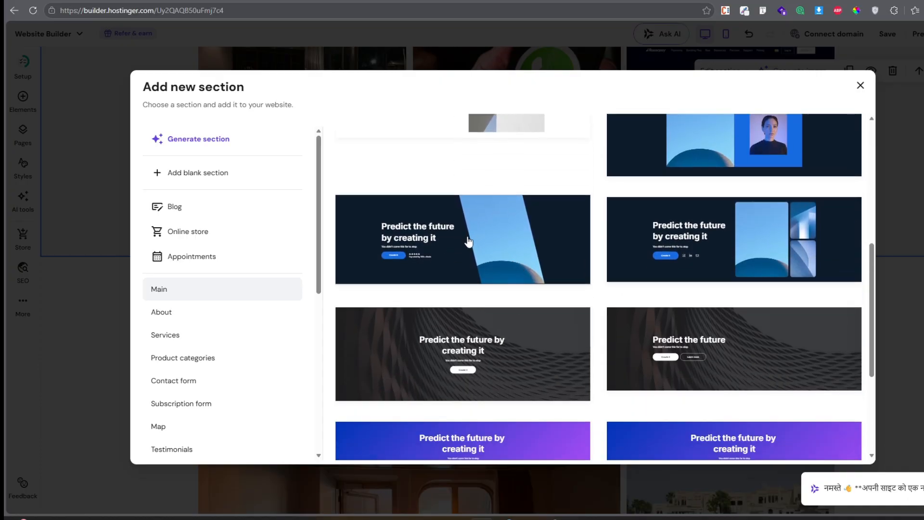
{"action": "left_click", "coordinate": [469, 242]}
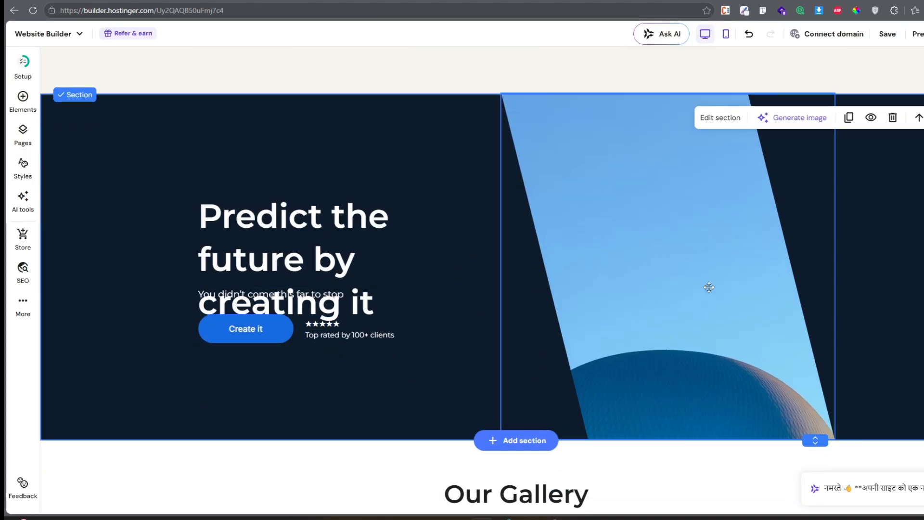
- Move the new section's Create it button down so it sits clear of the heading
{"action": "scroll", "coordinate": [366, 276], "scroll_direction": "down", "scroll_amount": 1}
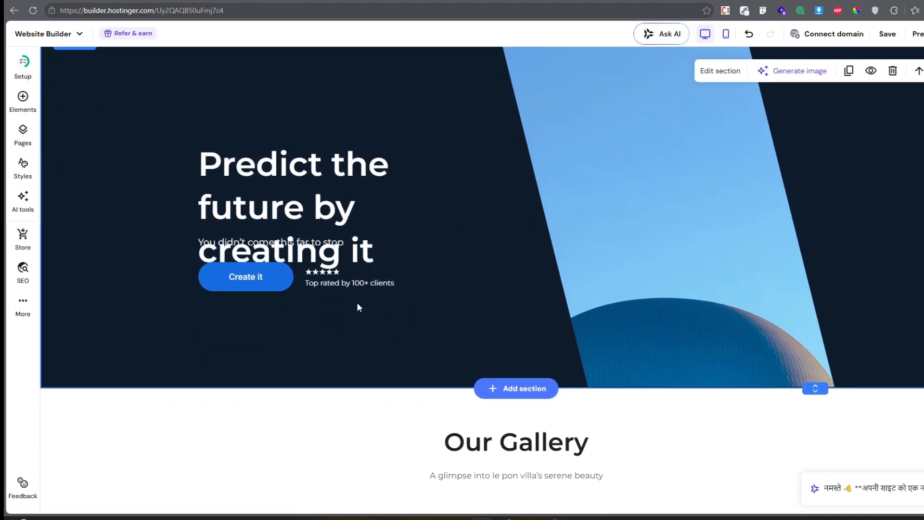
{"action": "left_click", "coordinate": [659, 248]}
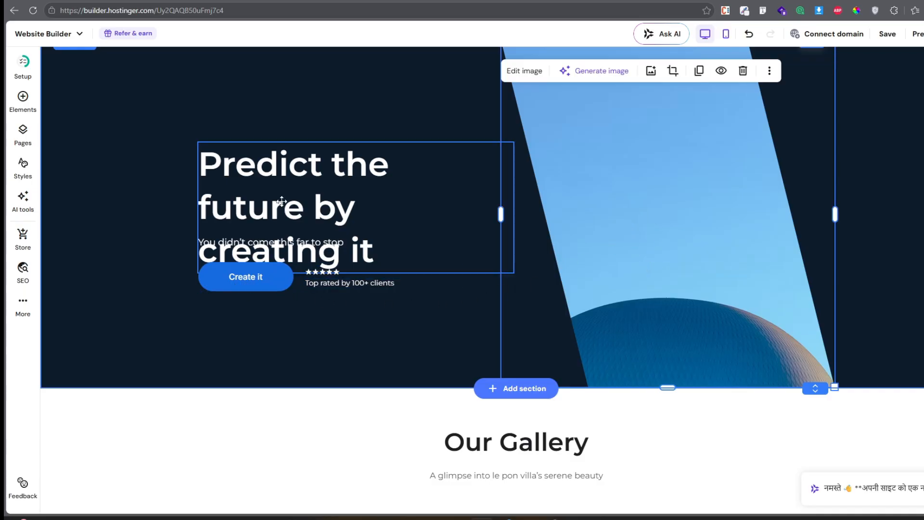
{"action": "left_click", "coordinate": [240, 281]}
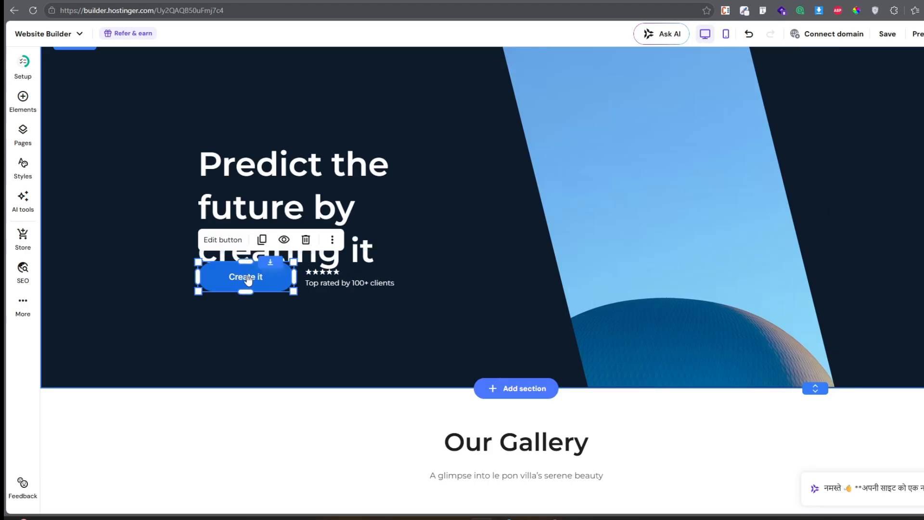
{"action": "left_click_drag", "start_coordinate": [241, 280], "coordinate": [244, 306]}
- Delete the "You didn't come this far to stop" line and move the star rating block down beside the Create it button
{"action": "left_click", "coordinate": [407, 243]}
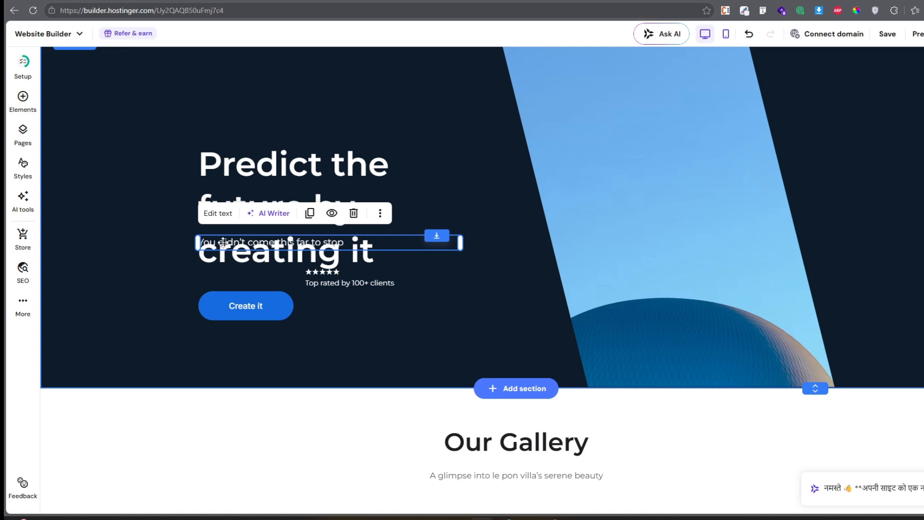
{"action": "key", "text": "Delete"}
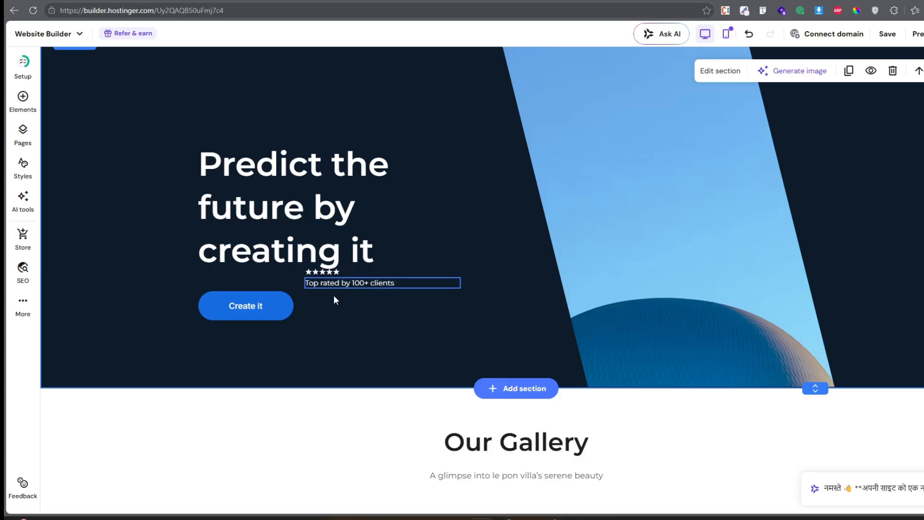
{"action": "left_click_drag", "start_coordinate": [314, 275], "coordinate": [349, 306]}
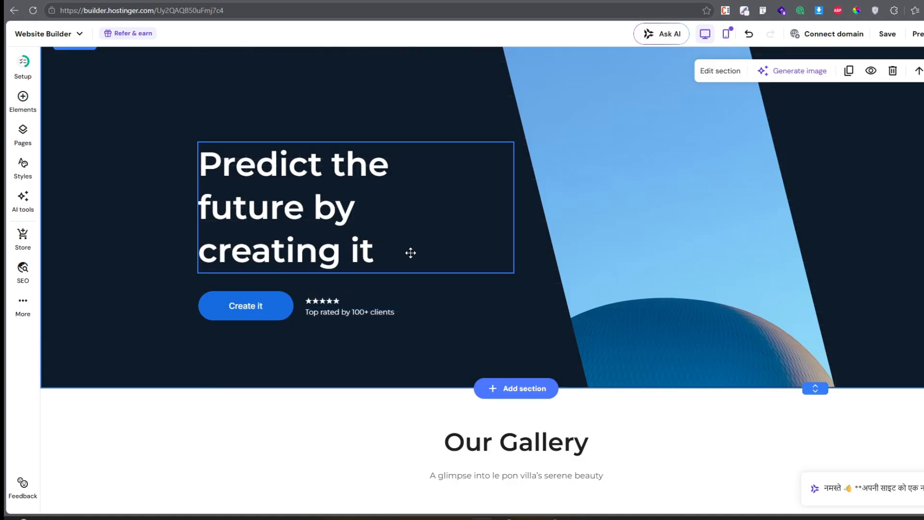
- Save the website and check how the new section sits between Our Services and Our Gallery
{"action": "scroll", "coordinate": [355, 215], "scroll_direction": "up", "scroll_amount": 1}
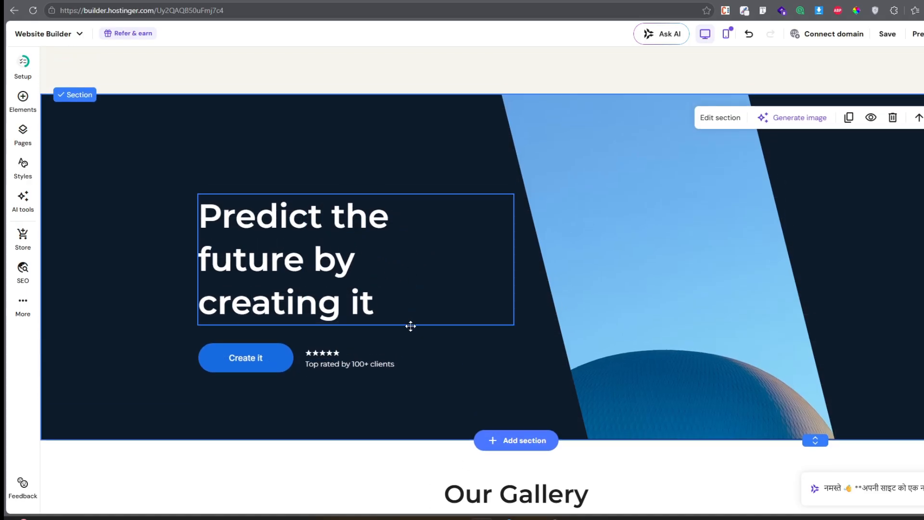
{"action": "scroll", "coordinate": [380, 188], "scroll_direction": "down", "scroll_amount": 4}
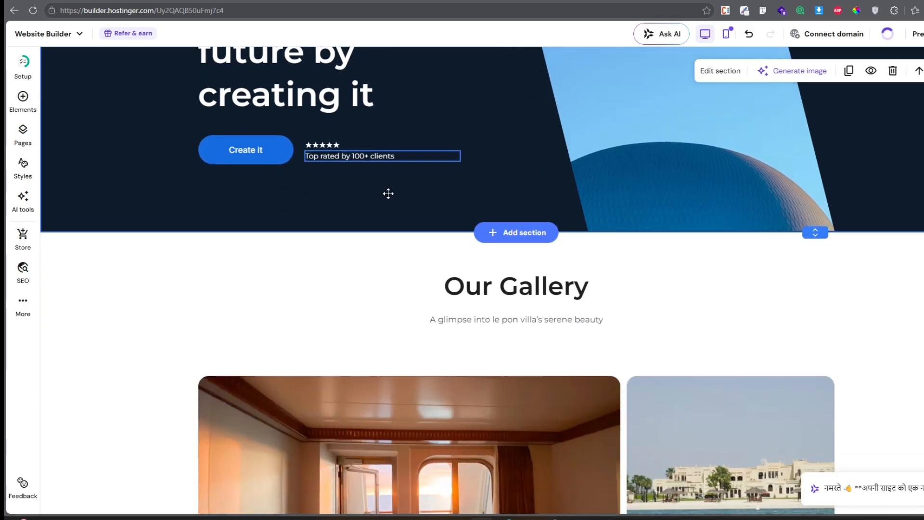
{"action": "scroll", "coordinate": [377, 195], "scroll_direction": "down", "scroll_amount": 3}
{"action": "scroll", "coordinate": [375, 196], "scroll_direction": "up", "scroll_amount": 13}
{"action": "scroll", "coordinate": [377, 198], "scroll_direction": "down", "scroll_amount": 1}
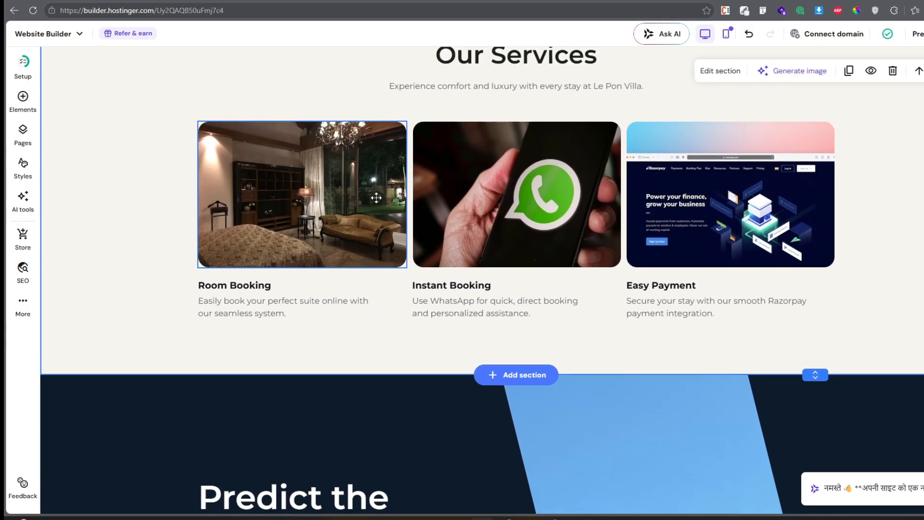
{"action": "scroll", "coordinate": [376, 197], "scroll_direction": "up", "scroll_amount": 4}
{"action": "scroll", "coordinate": [404, 195], "scroll_direction": "down", "scroll_amount": 10}
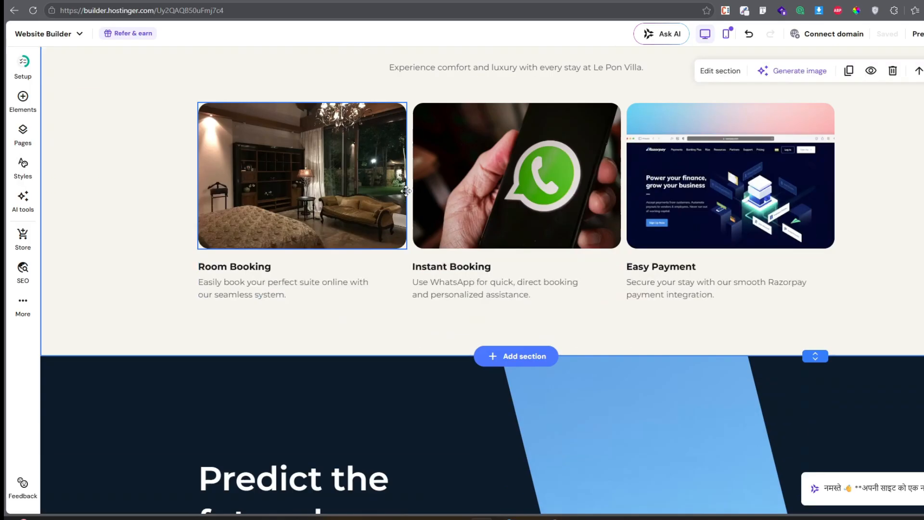
{"action": "scroll", "coordinate": [491, 202], "scroll_direction": "up", "scroll_amount": 2}
{"action": "scroll", "coordinate": [493, 294], "scroll_direction": "down", "scroll_amount": 2}
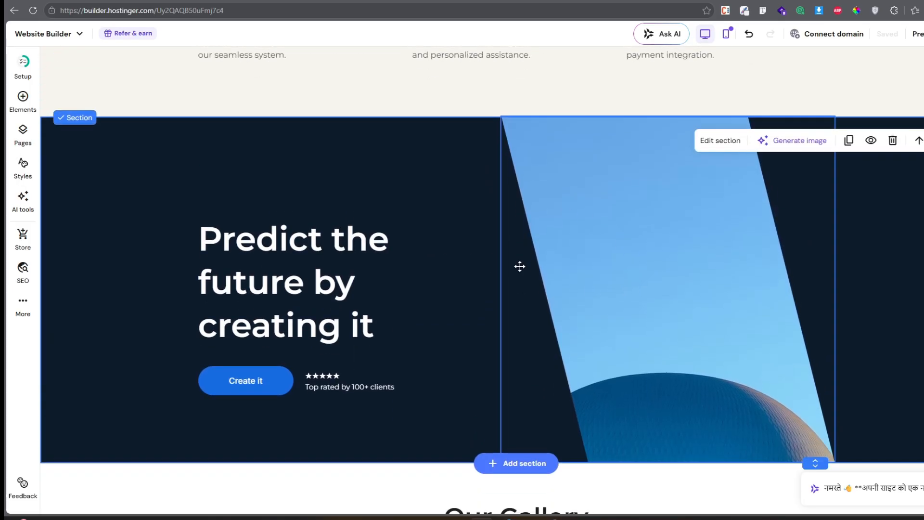
- Delete the "Predict the future by creating it" section and save the website
{"action": "scroll", "coordinate": [533, 262], "scroll_direction": "up", "scroll_amount": 2}
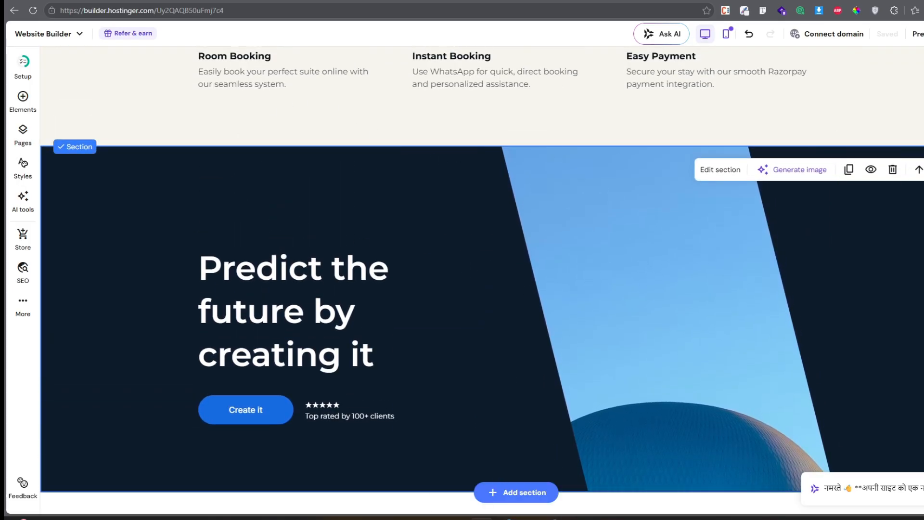
{"action": "left_click", "coordinate": [893, 170]}
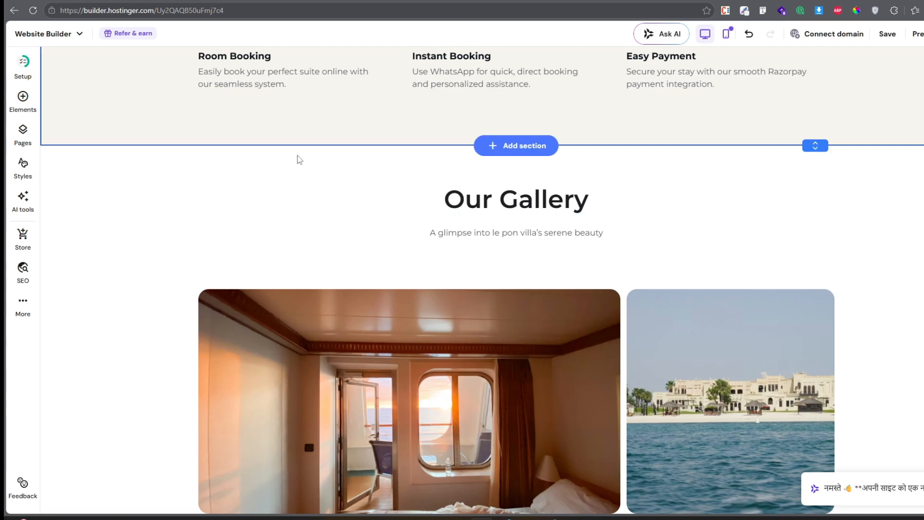
{"action": "scroll", "coordinate": [299, 159], "scroll_direction": "up", "scroll_amount": 4}
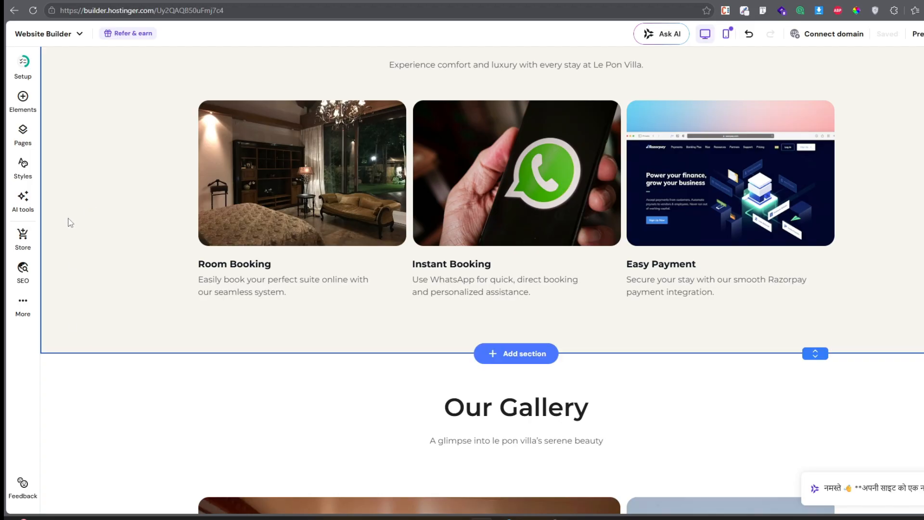
- Delete the Amenities page from the website's main navigation and confirm the deletion
{"action": "left_click", "coordinate": [18, 134]}
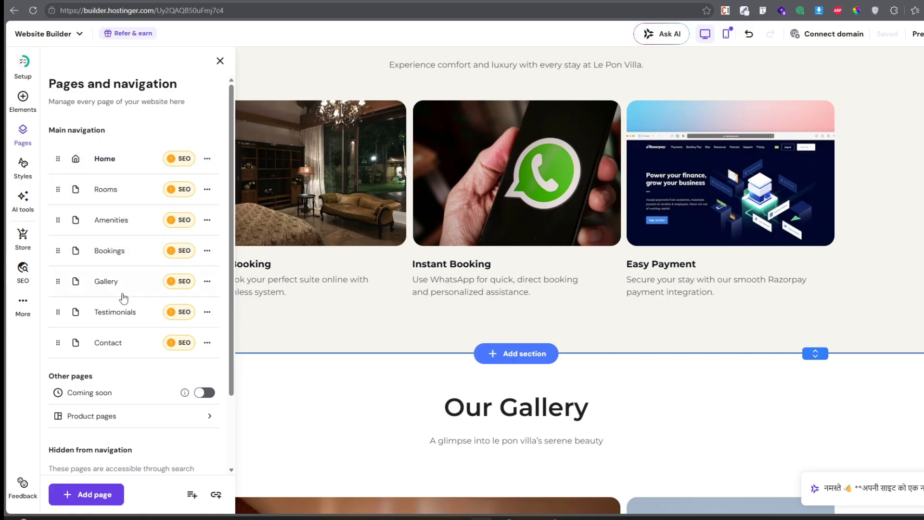
{"action": "left_click", "coordinate": [106, 159]}
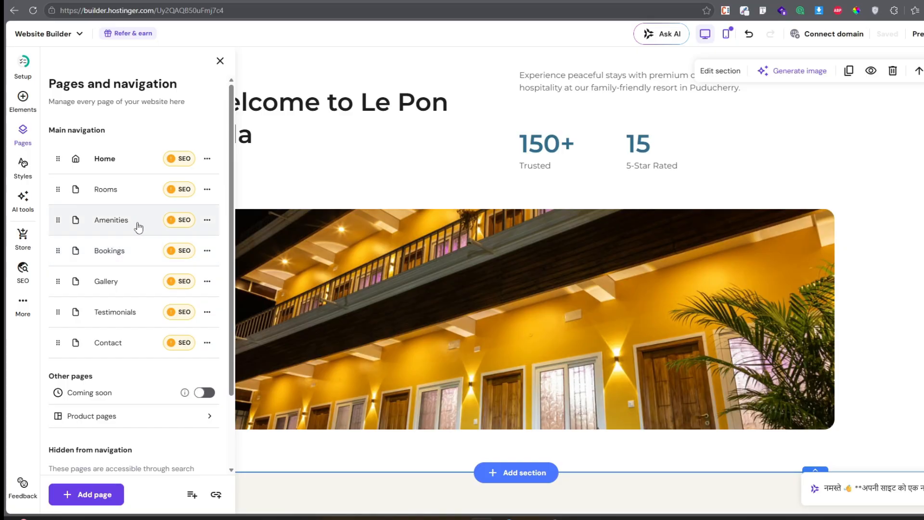
{"action": "left_click", "coordinate": [207, 222]}
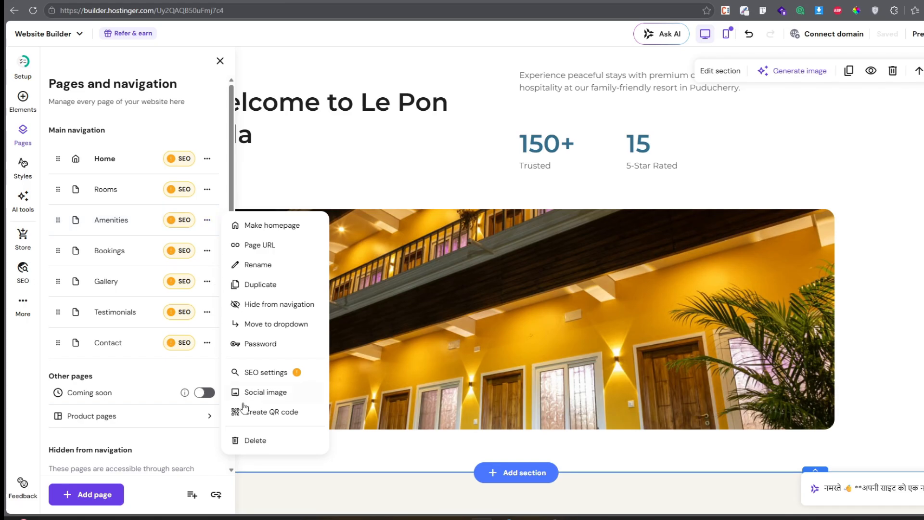
{"action": "left_click", "coordinate": [262, 441]}
{"action": "left_click", "coordinate": [545, 312]}
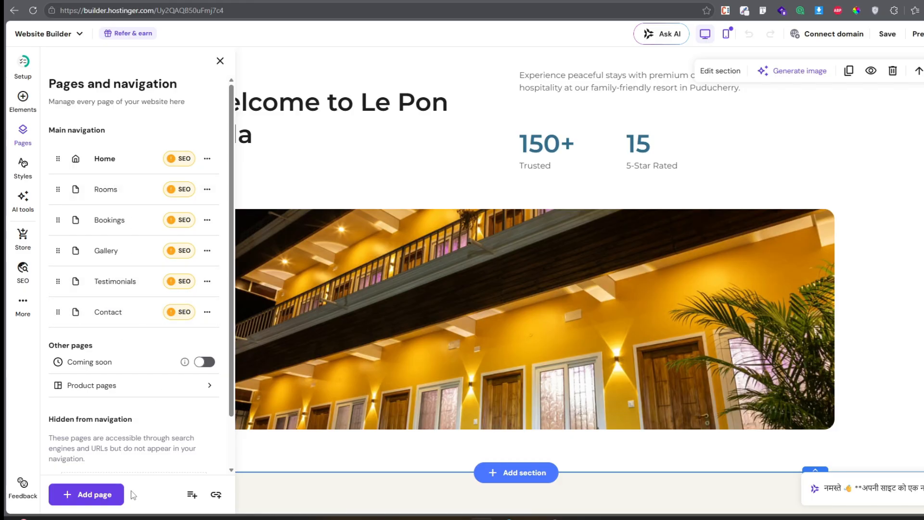
- Add a Blog page with its default page settings and place it between Bookings and Gallery in the main navigation
{"action": "left_click", "coordinate": [90, 496]}
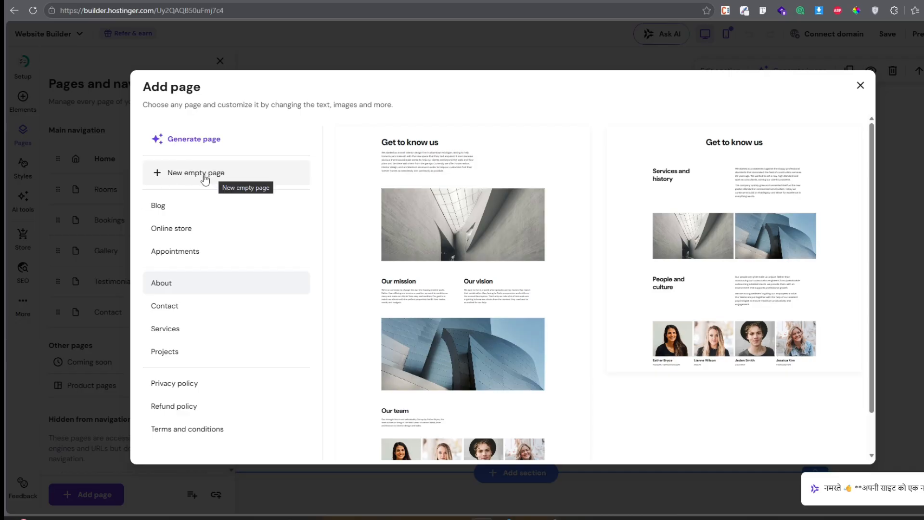
{"action": "left_click", "coordinate": [174, 206]}
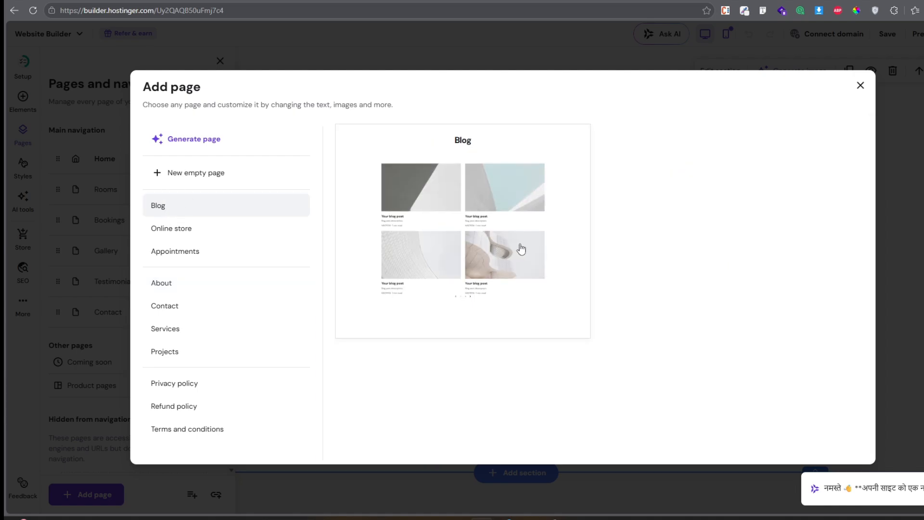
{"action": "left_click", "coordinate": [501, 246]}
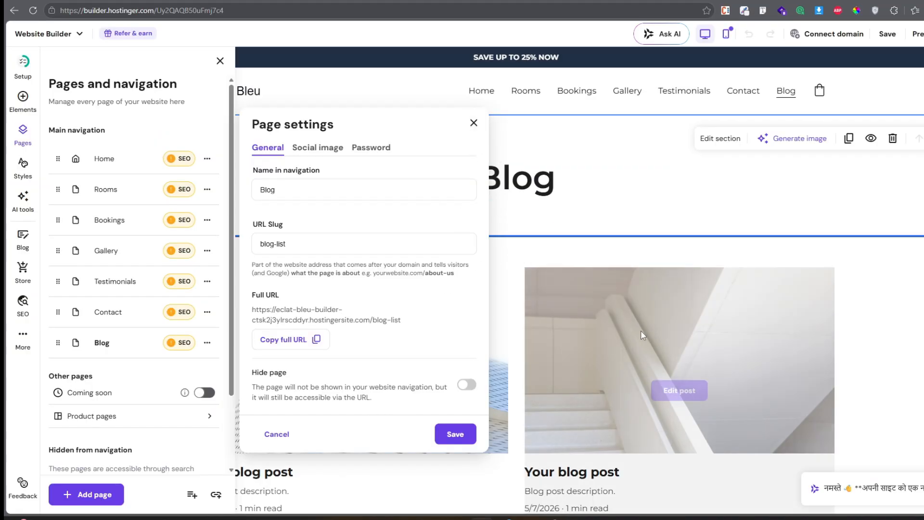
{"action": "left_click", "coordinate": [456, 434]}
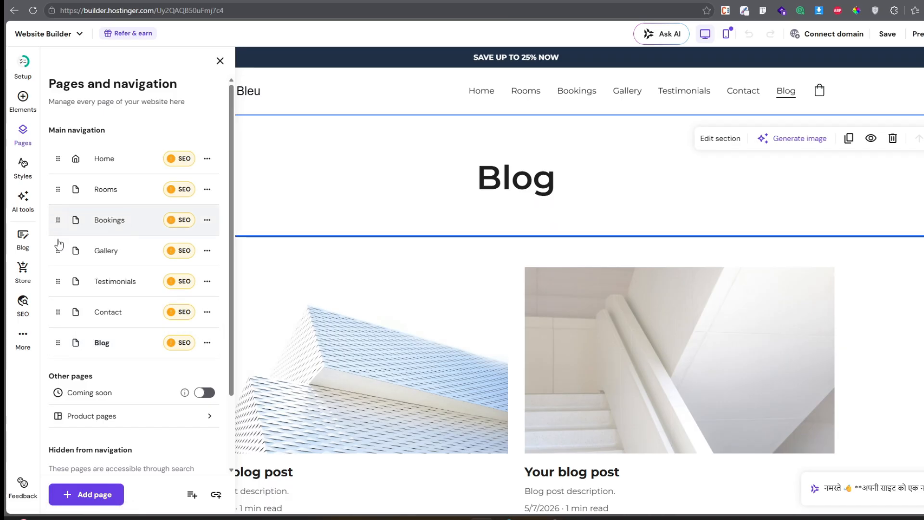
{"action": "left_click_drag", "start_coordinate": [58, 342], "coordinate": [51, 247]}
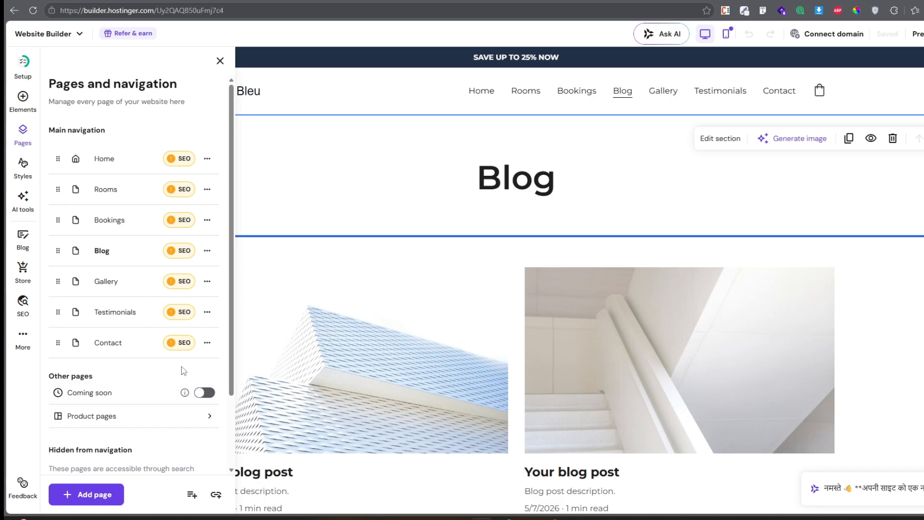
{"action": "left_click", "coordinate": [207, 393]}
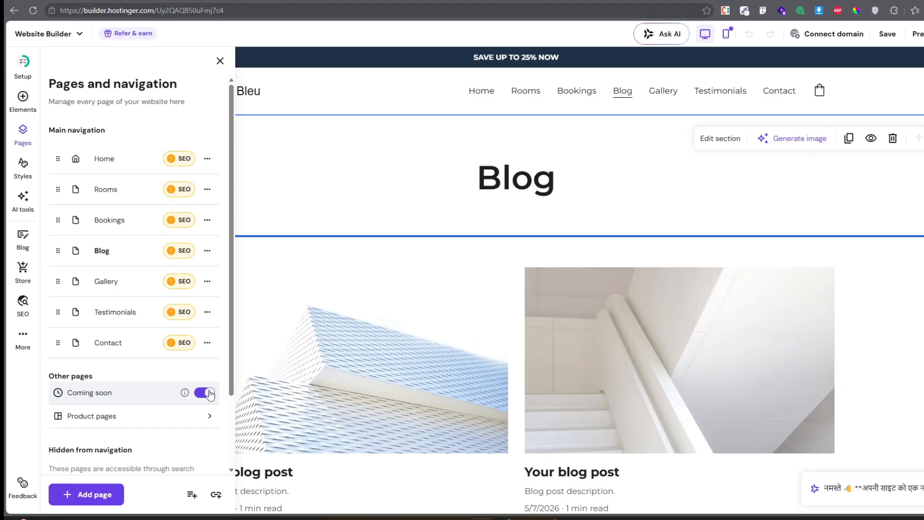
{"action": "left_click", "coordinate": [210, 393]}
- On the Contact page, add a Short answer field to the contact form
{"action": "left_click", "coordinate": [116, 343]}
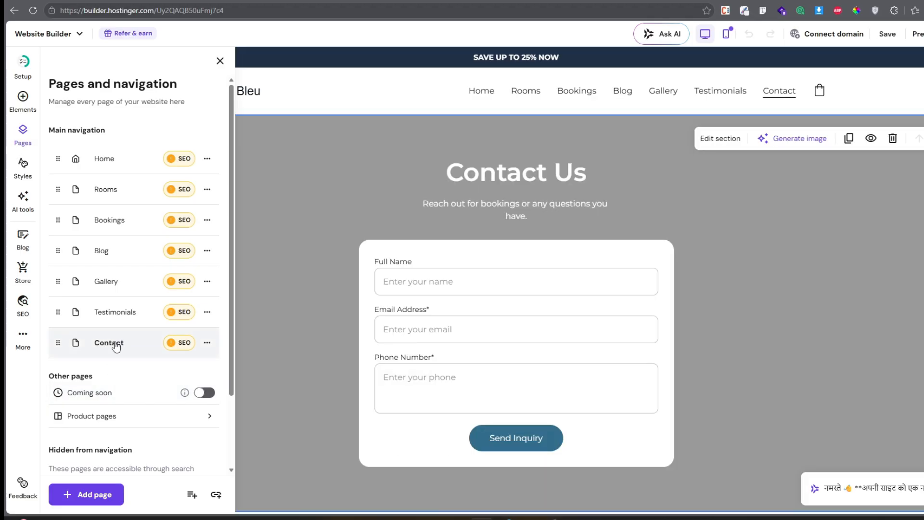
{"action": "scroll", "coordinate": [481, 289], "scroll_direction": "down", "scroll_amount": 1}
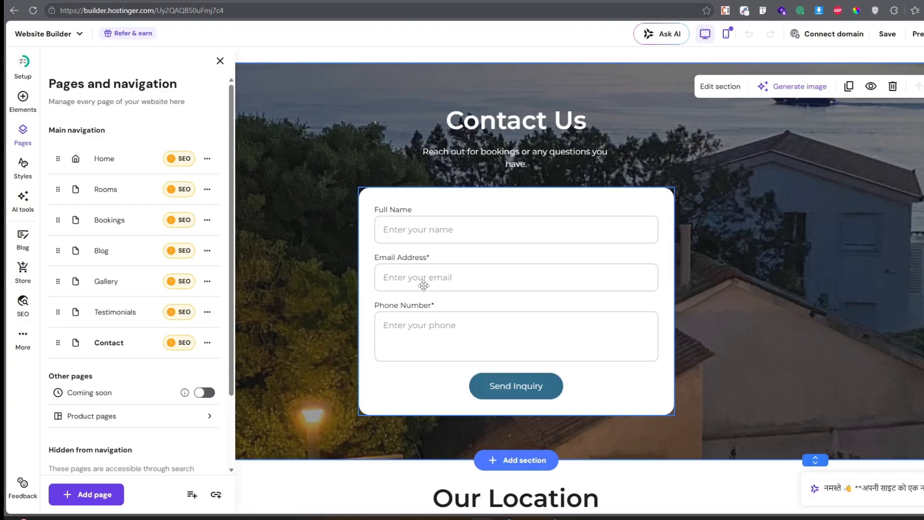
{"action": "left_click", "coordinate": [465, 199]}
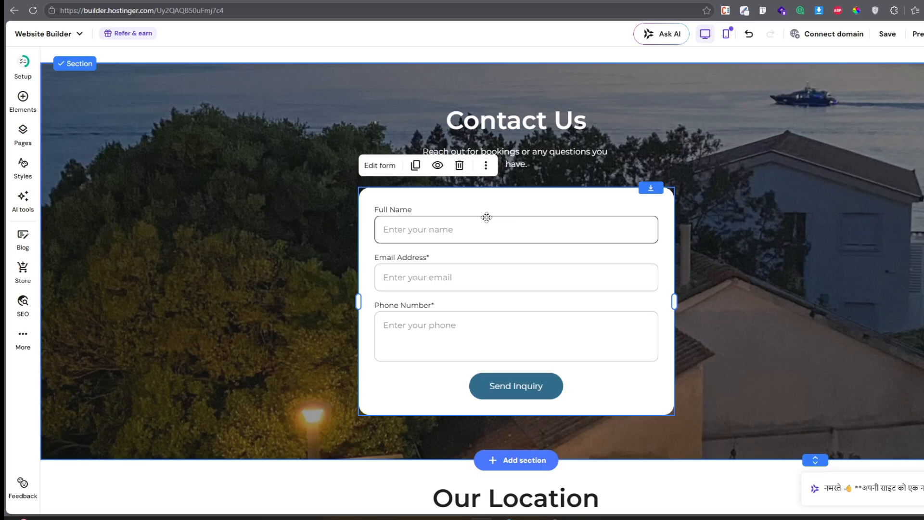
{"action": "left_click", "coordinate": [379, 166]}
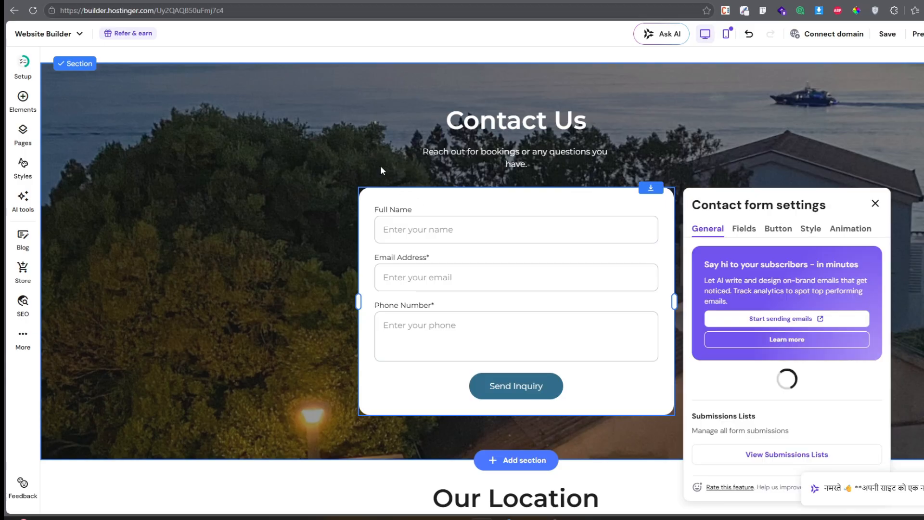
{"action": "left_click", "coordinate": [744, 231]}
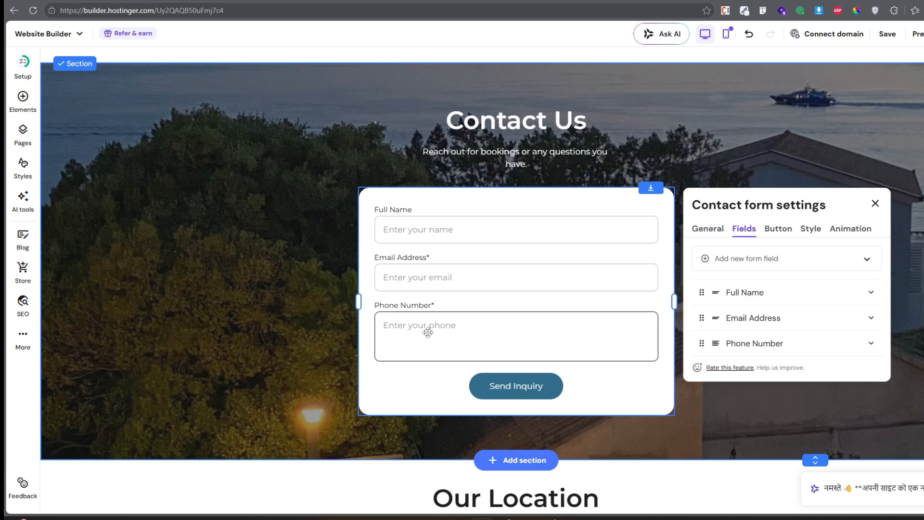
{"action": "left_click", "coordinate": [780, 263]}
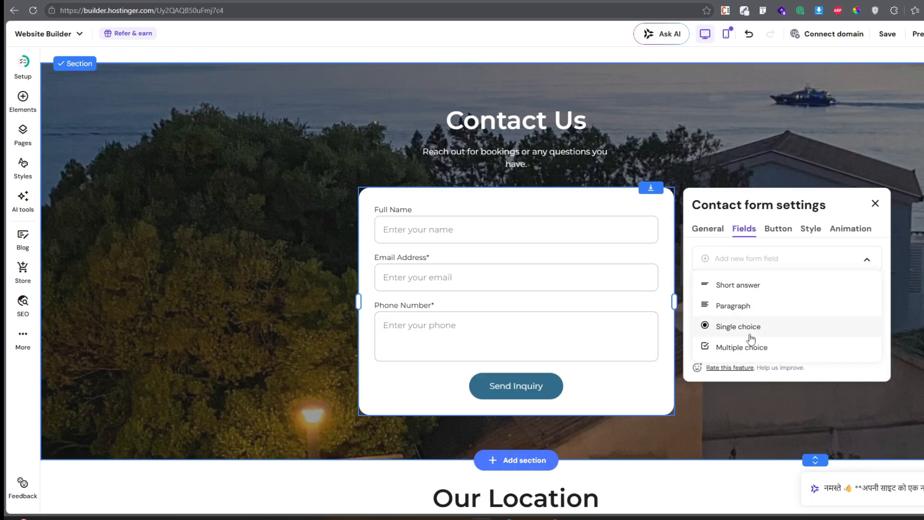
{"action": "left_click", "coordinate": [749, 287]}
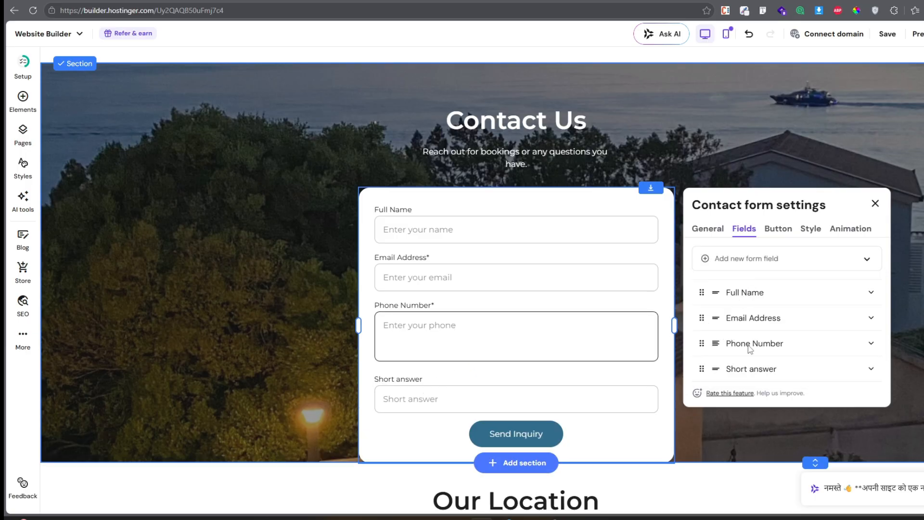
- Label the new form field "Message" and set its placeholder text to "Ask us something"
{"action": "left_click", "coordinate": [833, 368]}
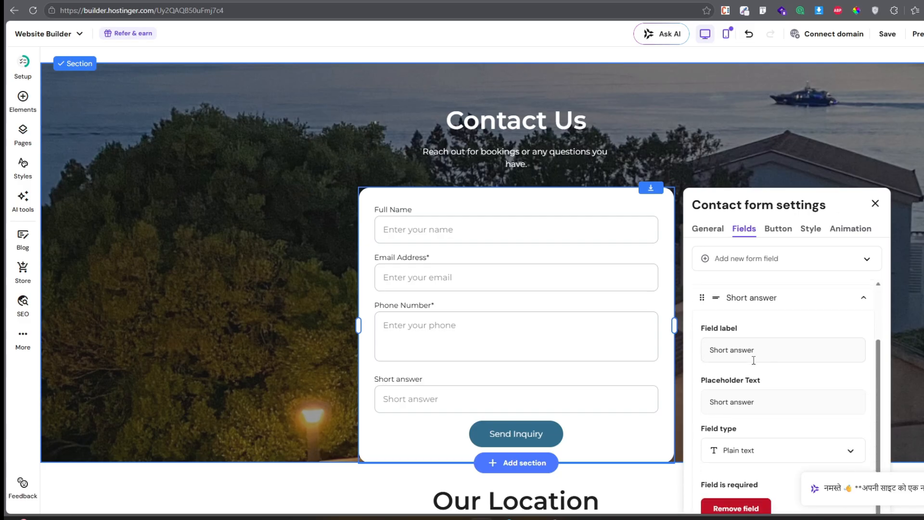
{"action": "left_click_drag", "start_coordinate": [763, 351], "coordinate": [705, 352]}
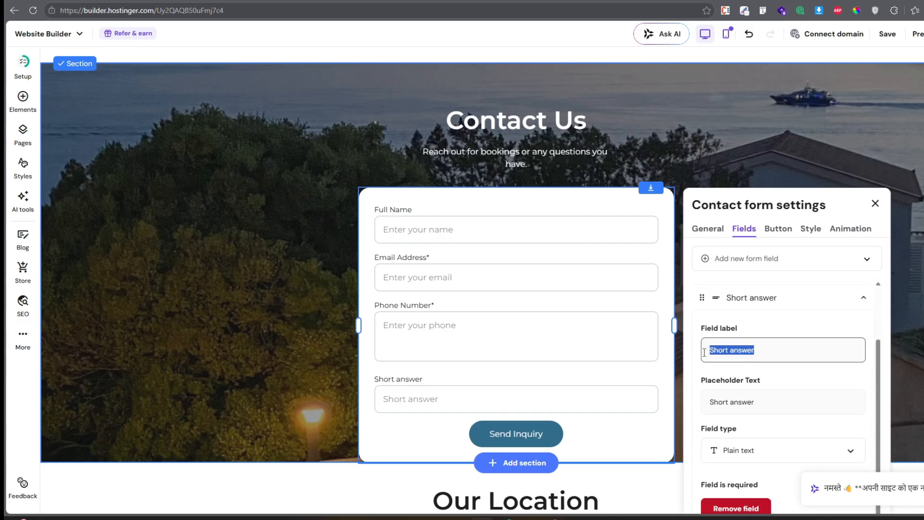
{"action": "key", "text": "BackSpace"}
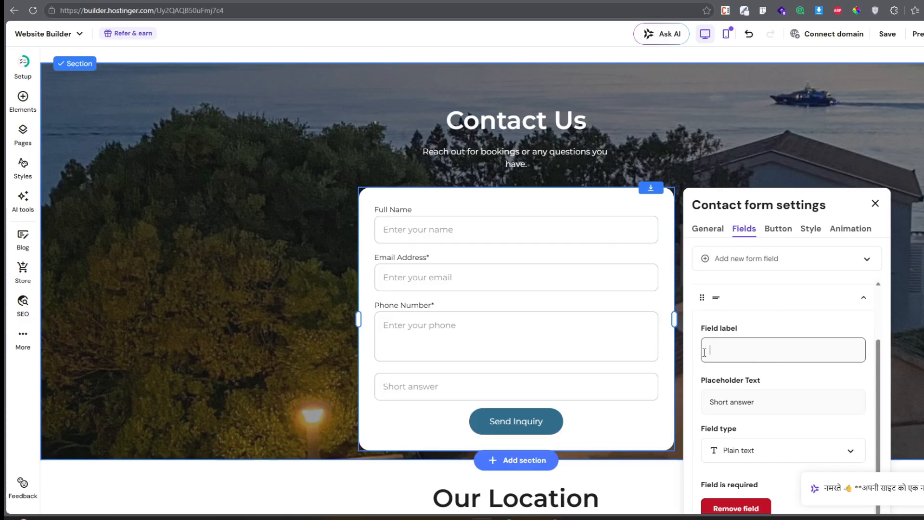
{"action": "type", "text": "Message"}
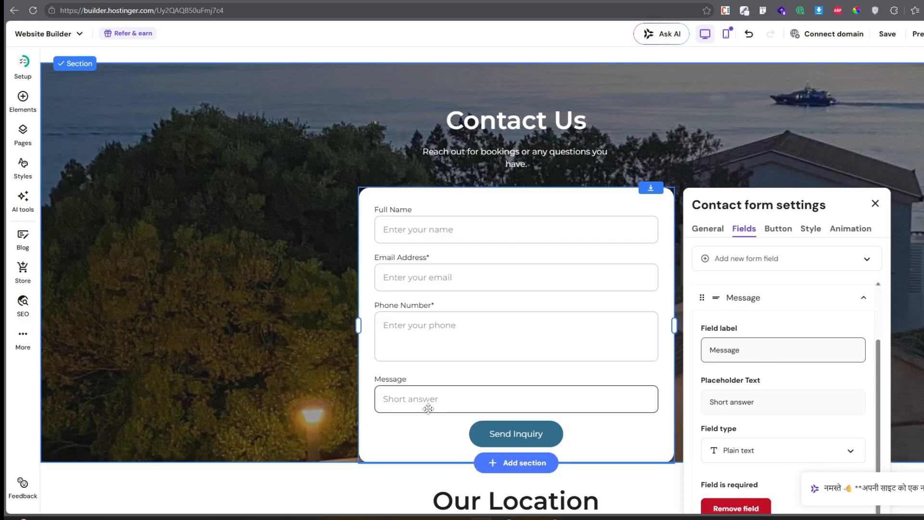
{"action": "left_click_drag", "start_coordinate": [756, 402], "coordinate": [704, 405]}
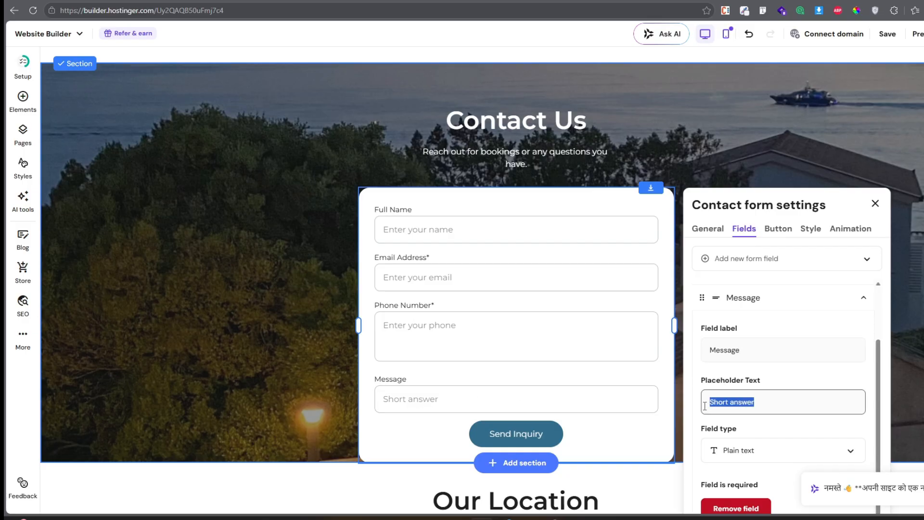
{"action": "key", "text": "BackSpace"}
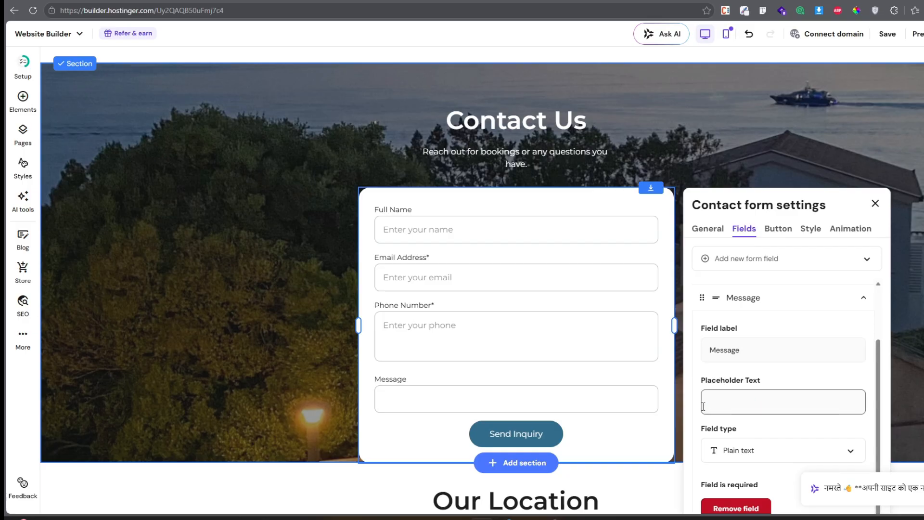
{"action": "type", "text": "Ask us something"}
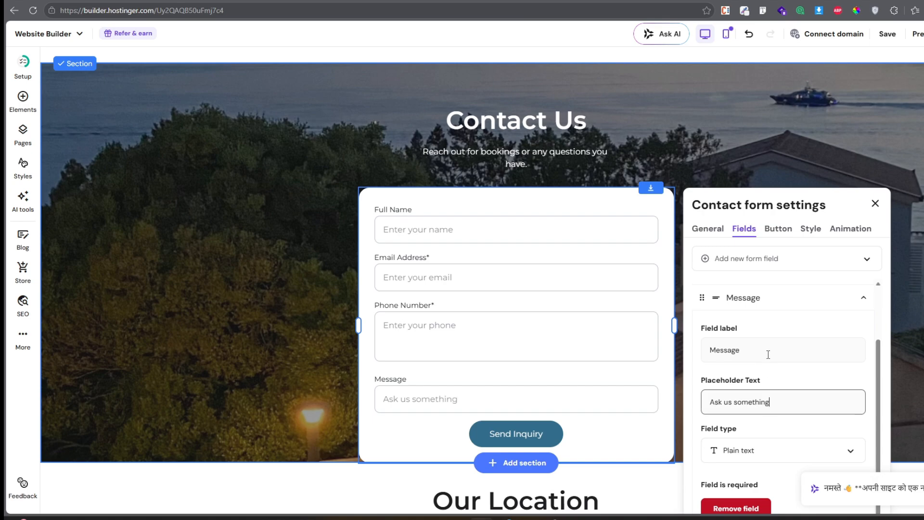
- Try making the Message field required and switch the requirement back off
{"action": "scroll", "coordinate": [768, 354], "scroll_direction": "down", "scroll_amount": 2}
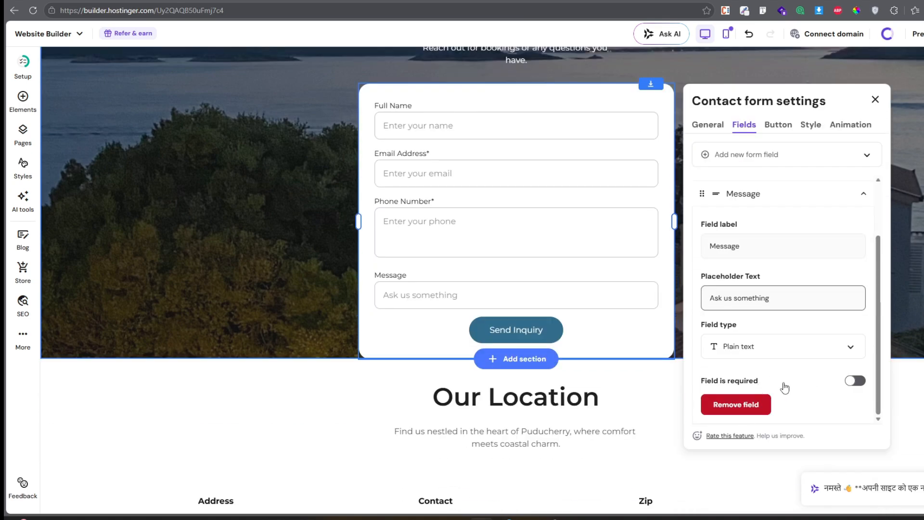
{"action": "left_click", "coordinate": [856, 381]}
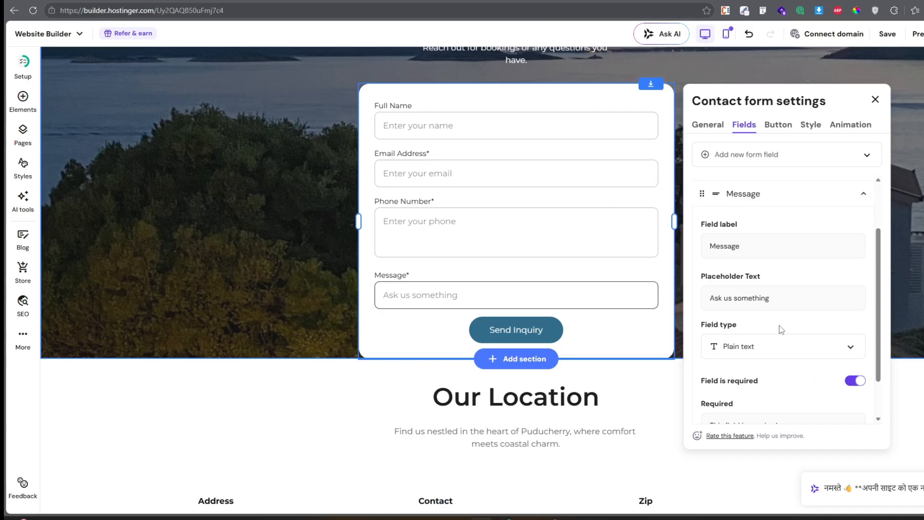
{"action": "left_click", "coordinate": [853, 383]}
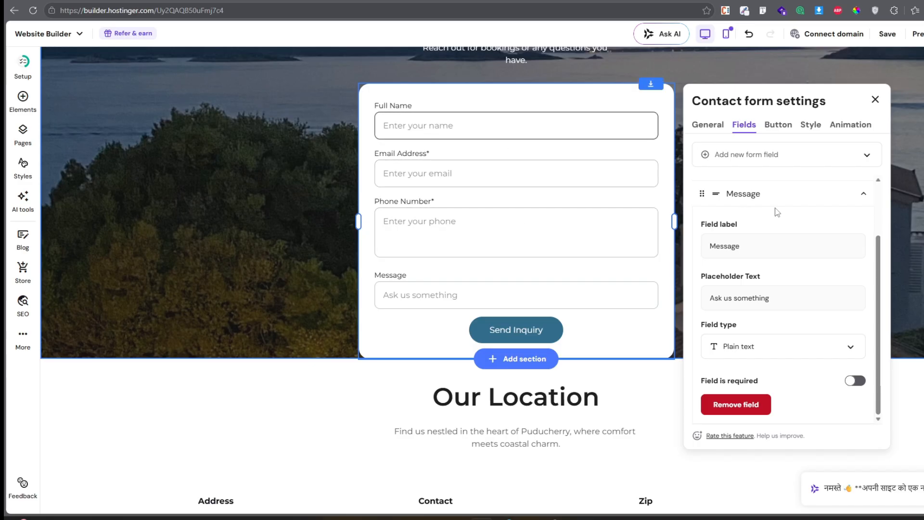
- Make the contact form's Full Name field required, close the form settings and save the website
{"action": "scroll", "coordinate": [789, 232], "scroll_direction": "up", "scroll_amount": 4}
{"action": "left_click", "coordinate": [785, 366]}
{"action": "left_click", "coordinate": [779, 288]}
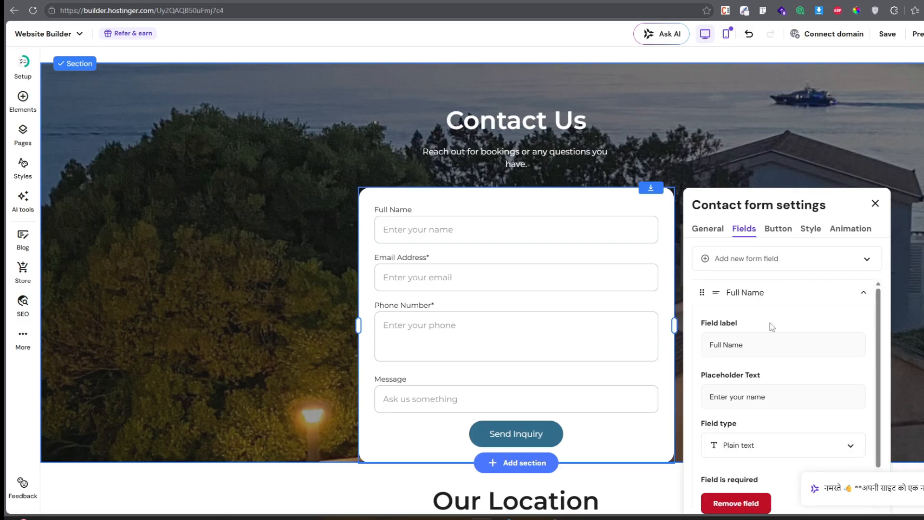
{"action": "scroll", "coordinate": [818, 407], "scroll_direction": "down", "scroll_amount": 2}
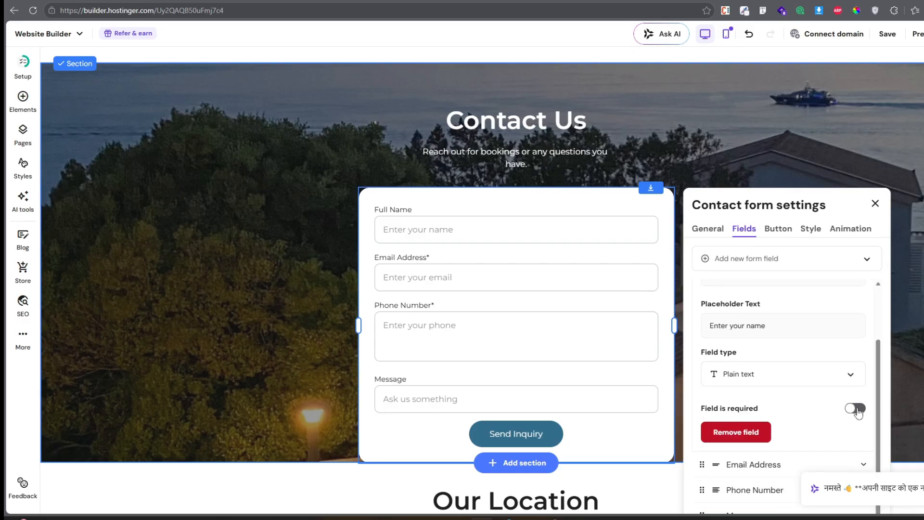
{"action": "left_click", "coordinate": [856, 409]}
{"action": "scroll", "coordinate": [773, 302], "scroll_direction": "up", "scroll_amount": 2}
{"action": "left_click", "coordinate": [875, 203]}
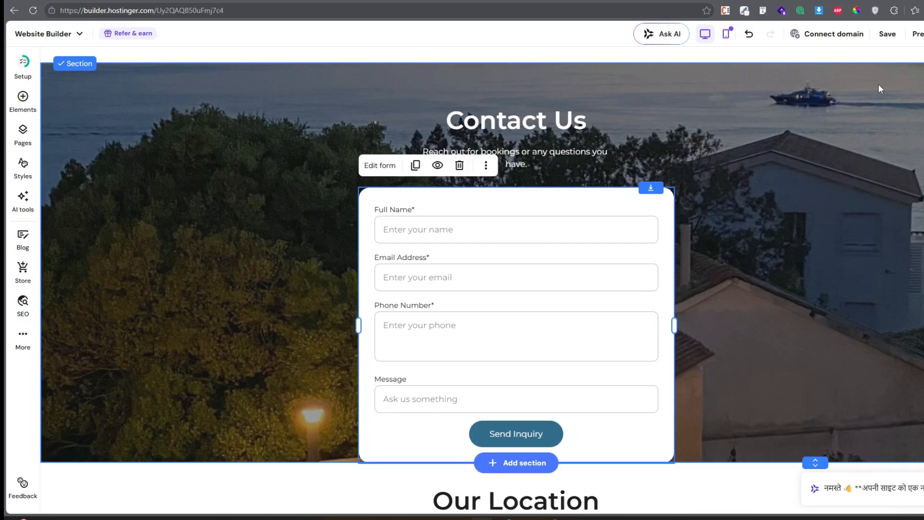
{"action": "left_click", "coordinate": [887, 34]}
{"action": "left_click", "coordinate": [689, 175]}
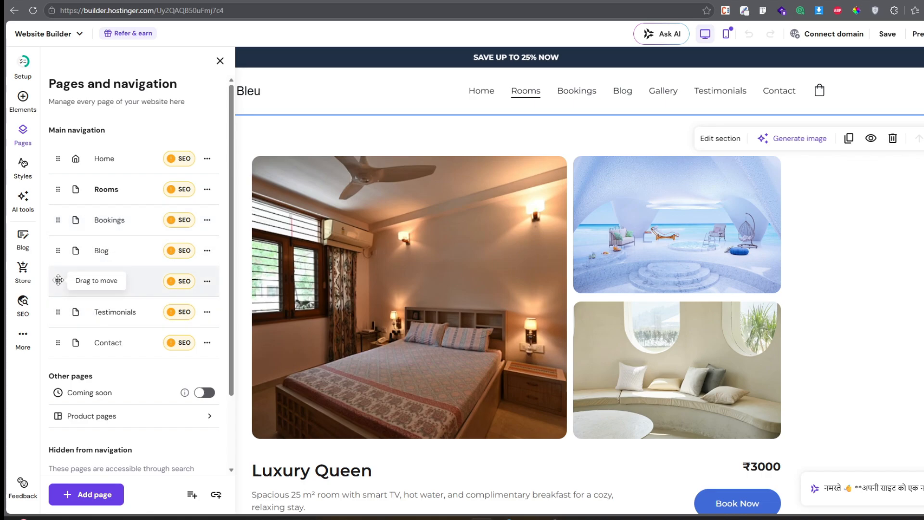
- Nest the Gallery page under Testimonials as a navigation dropdown item, check the dropdown and save the website
{"action": "left_click_drag", "start_coordinate": [58, 280], "coordinate": [105, 316]}
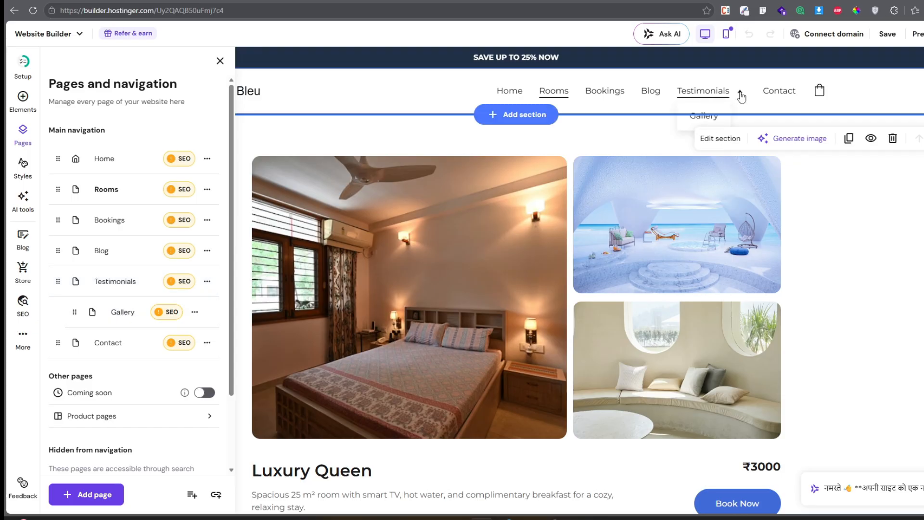
{"action": "mouse_move", "coordinate": [739, 92]}
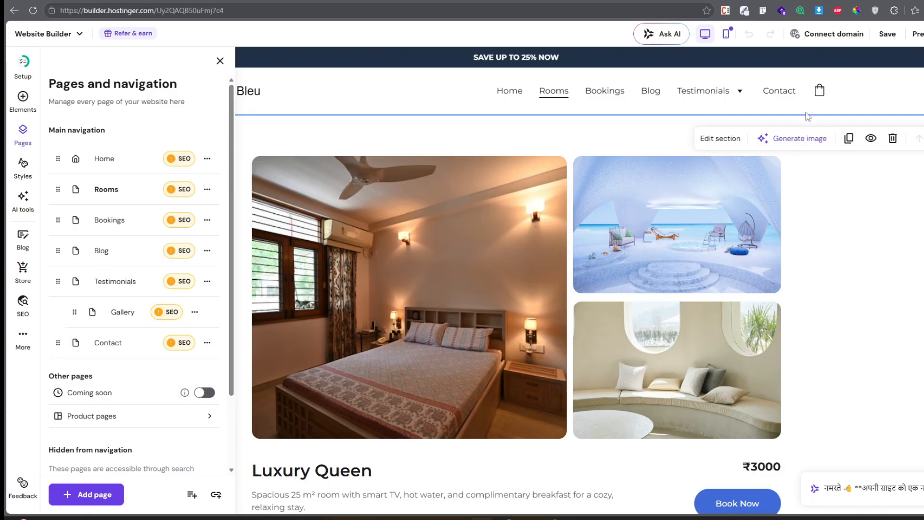
{"action": "left_click", "coordinate": [888, 38]}
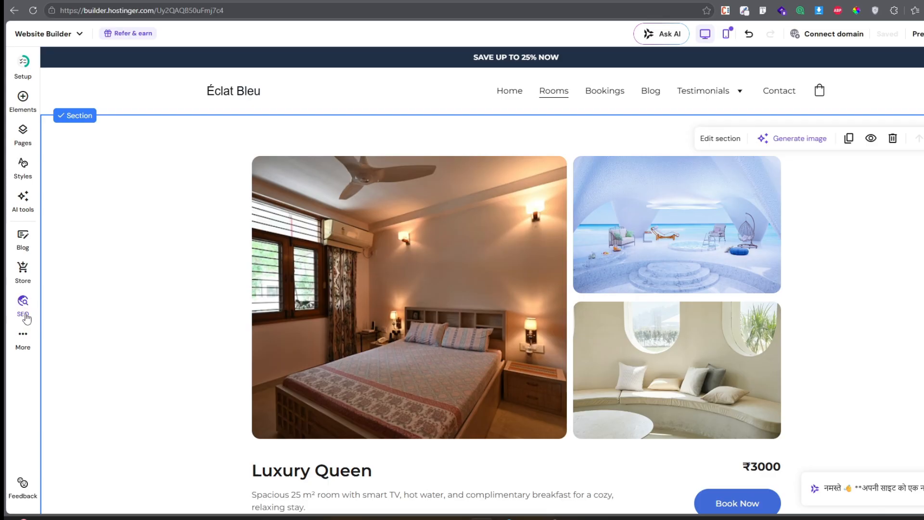
- Open the Home page's SEO settings and examine its search preview, focus keywords, SEO title, meta description and improvement tips
{"action": "left_click", "coordinate": [23, 305]}
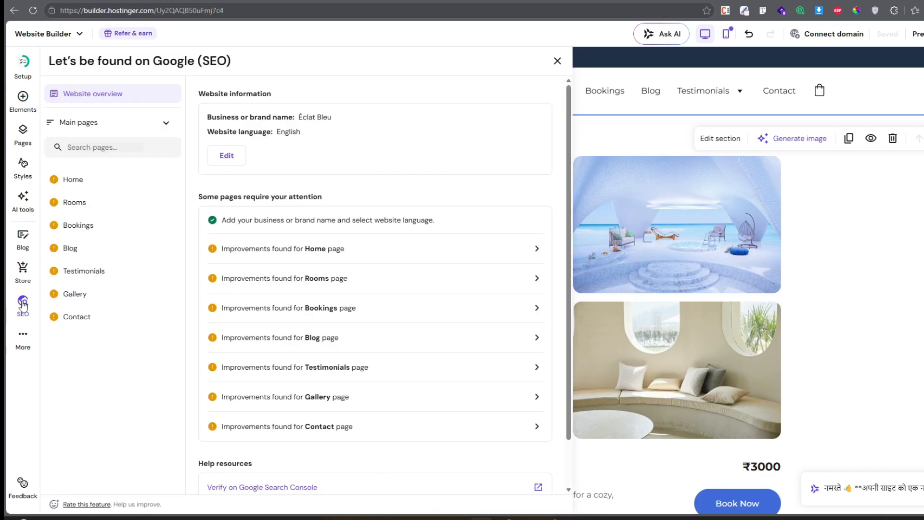
{"action": "left_click", "coordinate": [78, 183]}
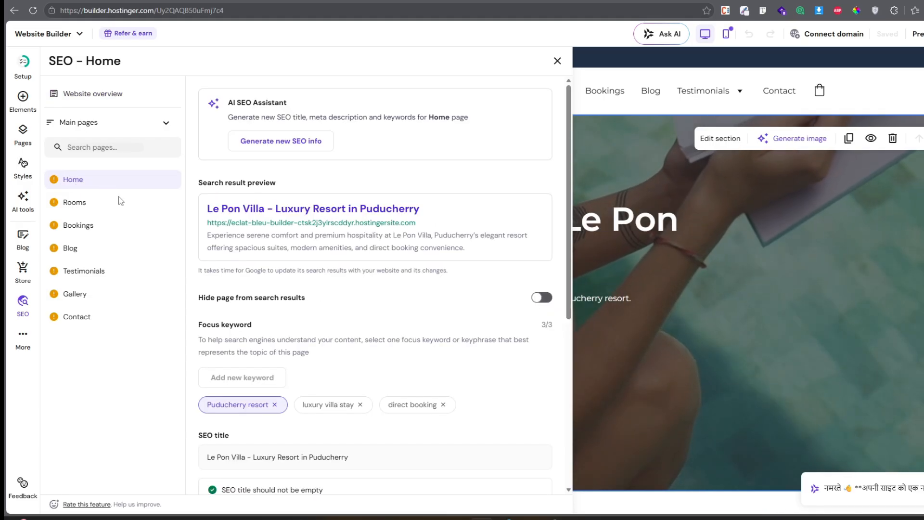
{"action": "scroll", "coordinate": [310, 231], "scroll_direction": "down", "scroll_amount": 4}
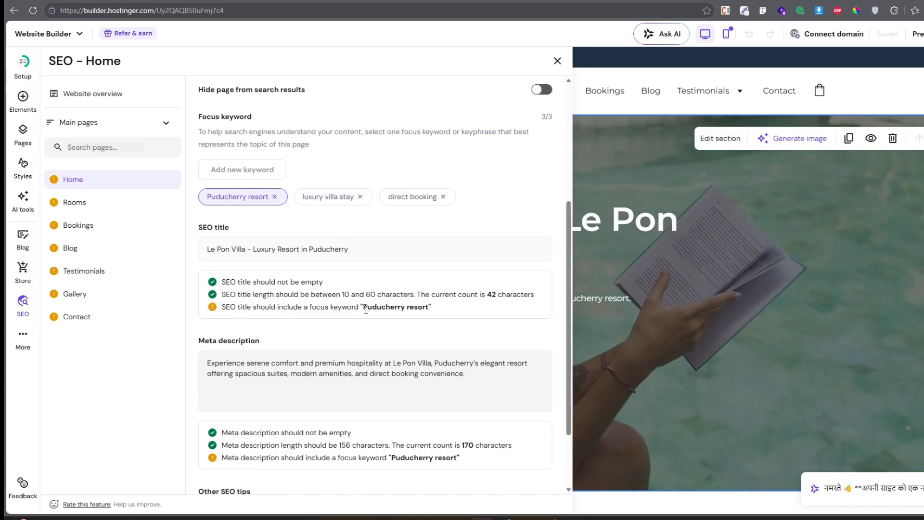
{"action": "left_click_drag", "start_coordinate": [364, 308], "coordinate": [430, 309]}
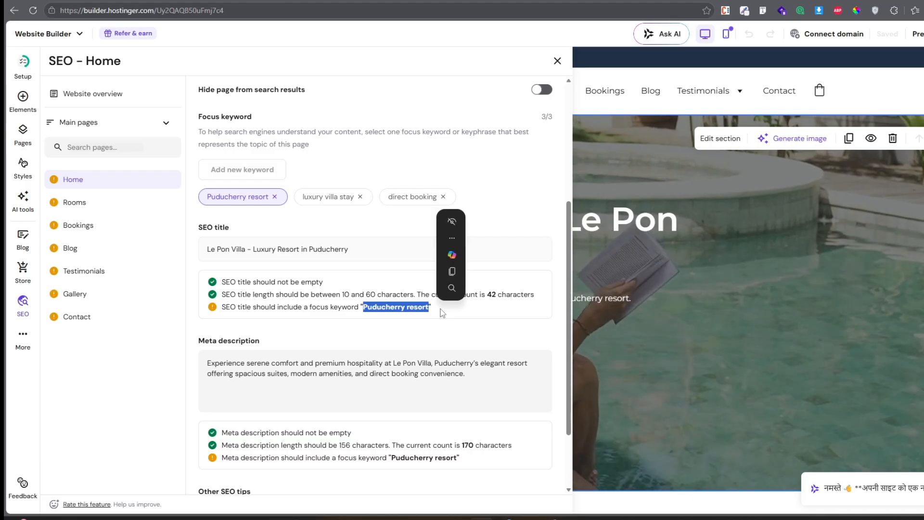
{"action": "right_click", "coordinate": [397, 307]}
{"action": "left_click", "coordinate": [438, 84]}
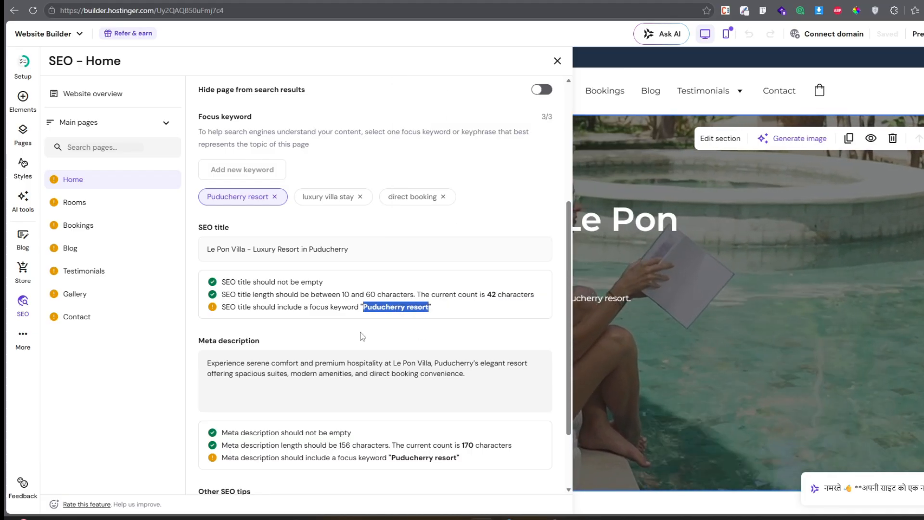
{"action": "scroll", "coordinate": [371, 399], "scroll_direction": "down", "scroll_amount": 3}
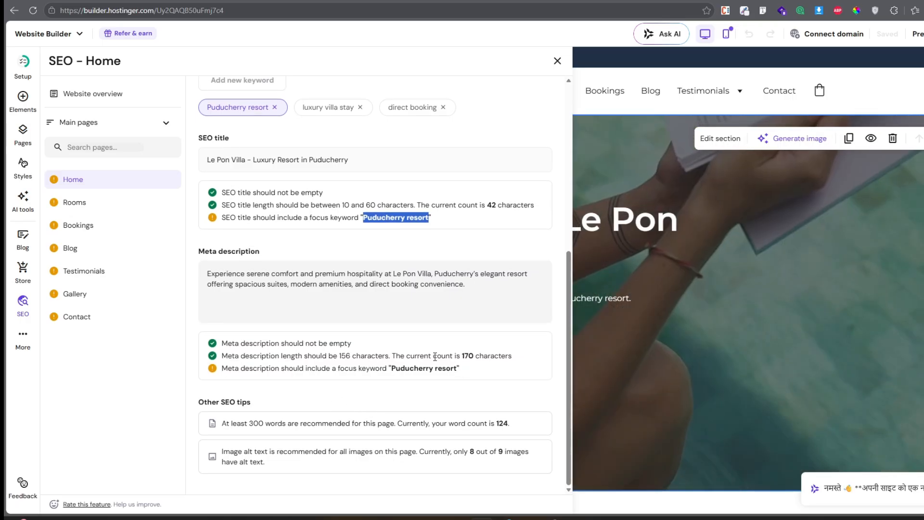
{"action": "scroll", "coordinate": [356, 298], "scroll_direction": "up", "scroll_amount": 4}
{"action": "scroll", "coordinate": [362, 271], "scroll_direction": "down", "scroll_amount": 2}
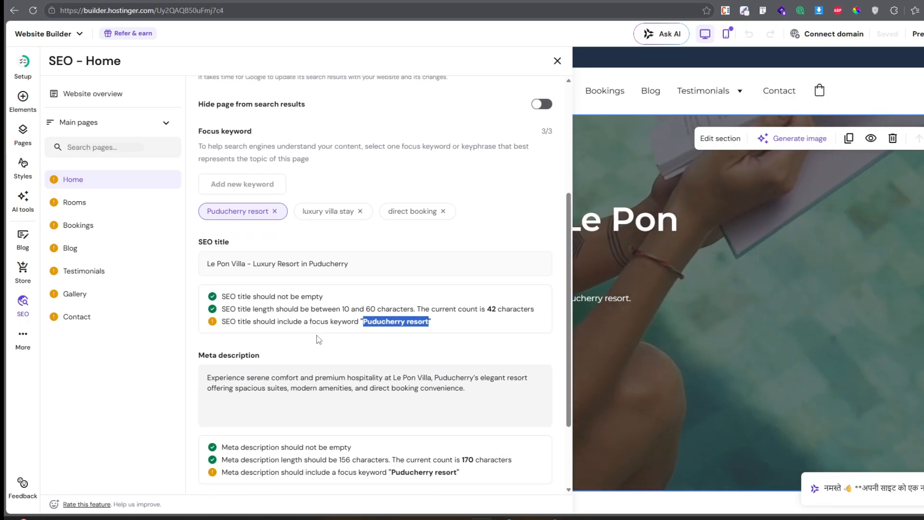
{"action": "scroll", "coordinate": [356, 274], "scroll_direction": "up", "scroll_amount": 2}
{"action": "scroll", "coordinate": [351, 274], "scroll_direction": "up", "scroll_amount": 2}
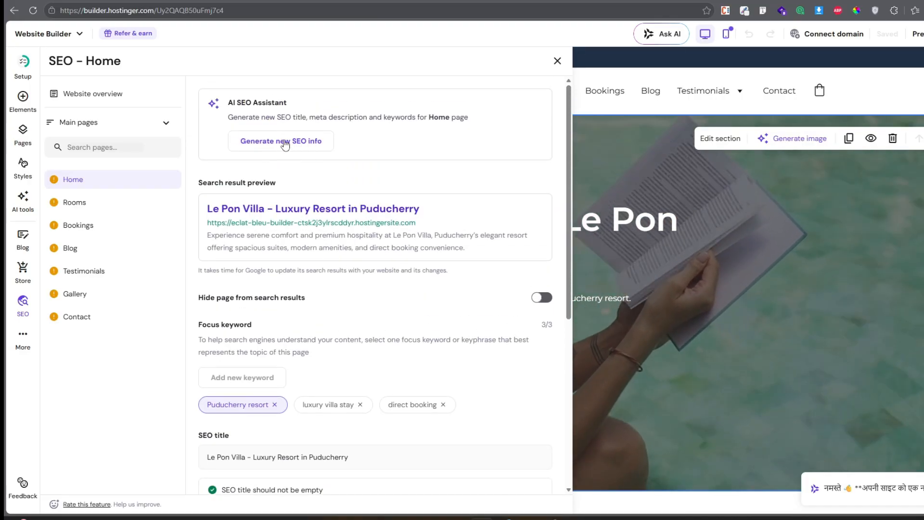
- Generate new SEO info for the Home page with the keywords Puducherry resorts, luxury resorts in Puducherry and Le Pon Villa
{"action": "left_click", "coordinate": [285, 143]}
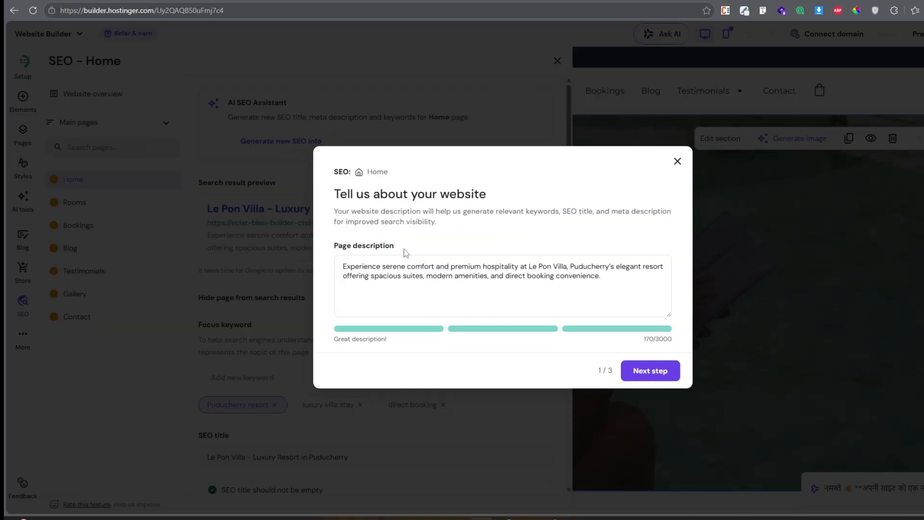
{"action": "left_click", "coordinate": [652, 372]}
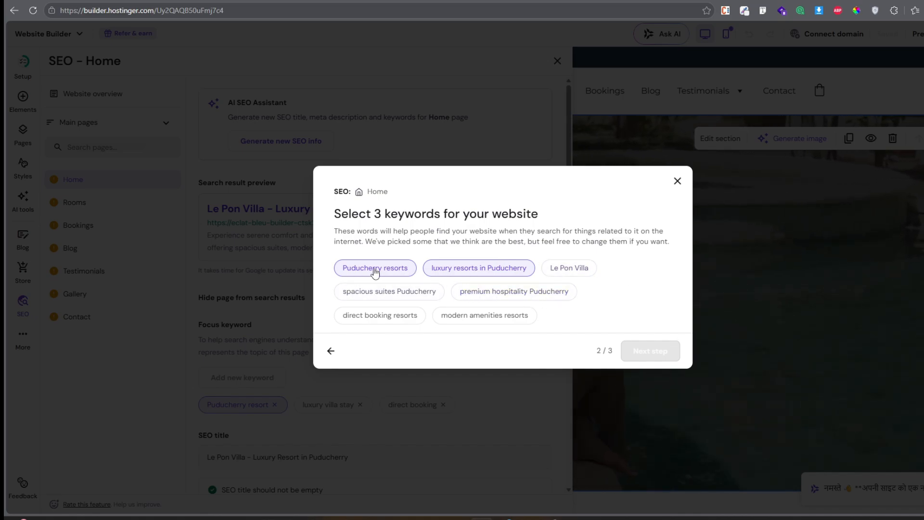
{"action": "left_click", "coordinate": [576, 273]}
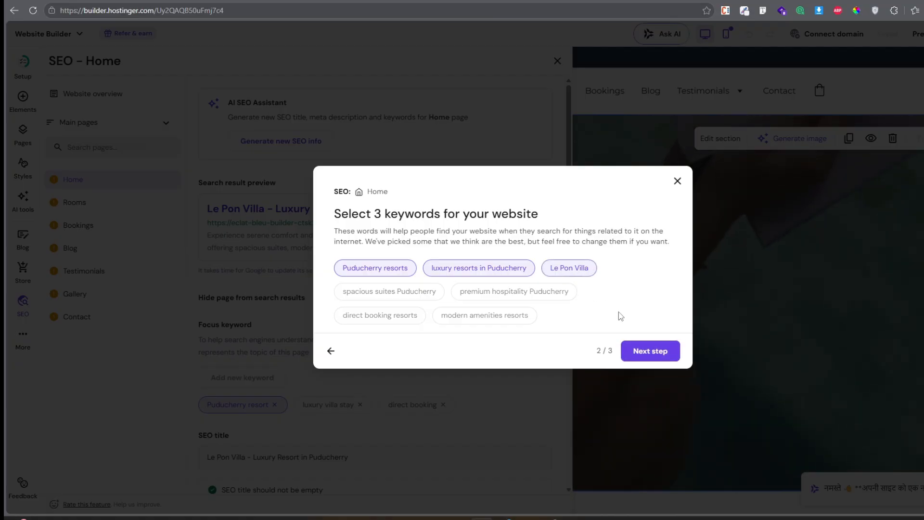
{"action": "left_click", "coordinate": [655, 352]}
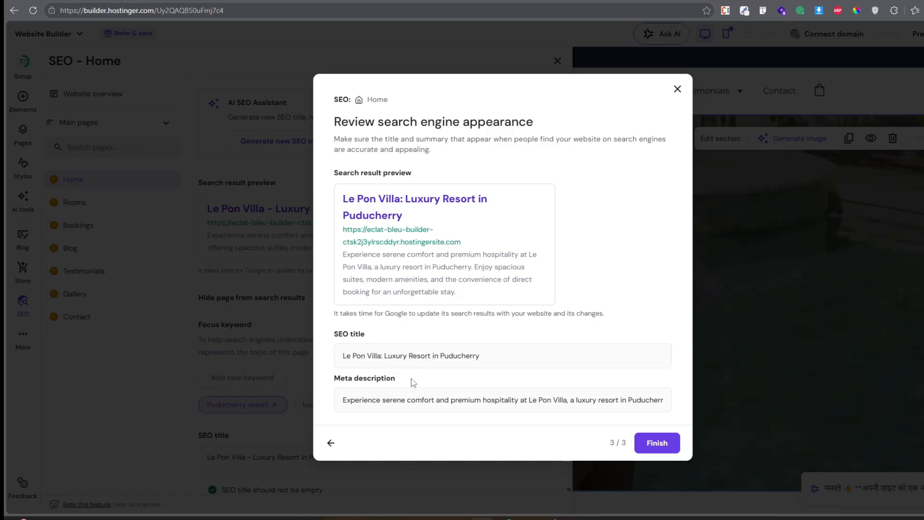
{"action": "left_click", "coordinate": [657, 443]}
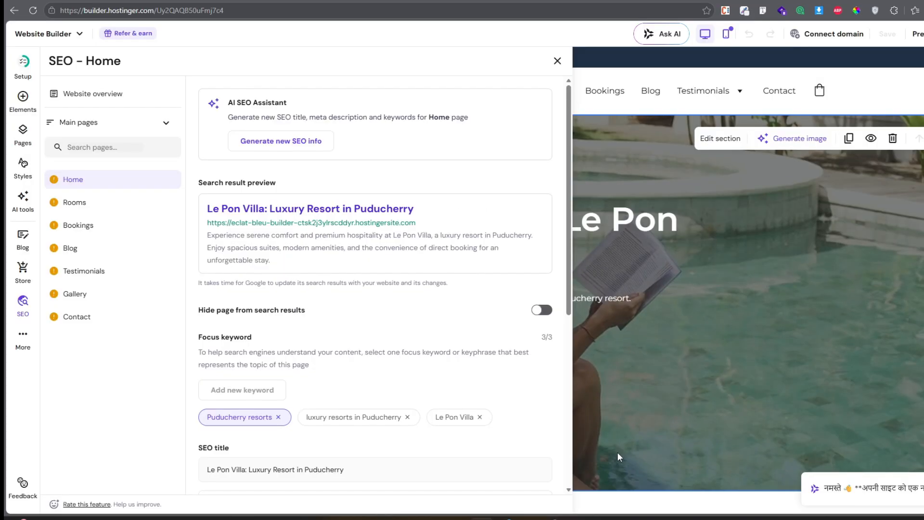
- Work the focus keyword into the Home page's SEO title so it reads "Le Pon Villa: Luxury Puducherry Resorts"
{"action": "scroll", "coordinate": [345, 331], "scroll_direction": "down", "scroll_amount": 3}
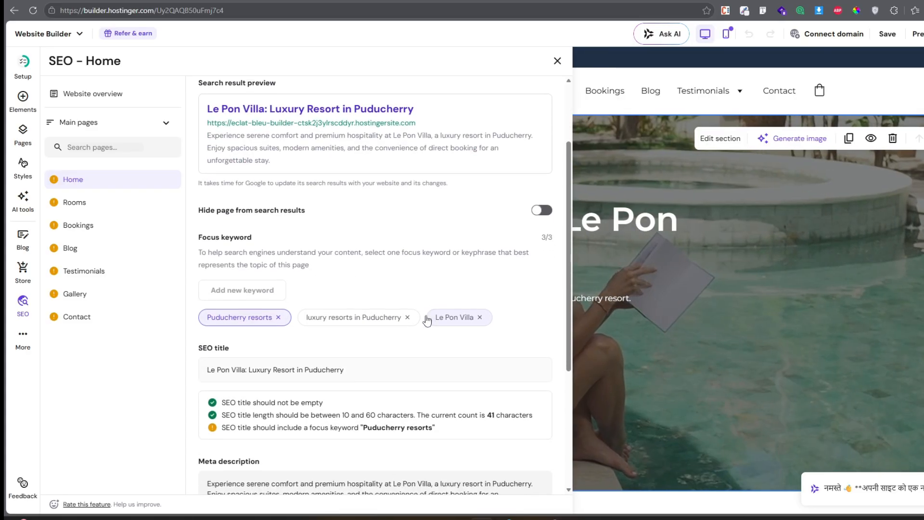
{"action": "scroll", "coordinate": [357, 335], "scroll_direction": "up", "scroll_amount": 3}
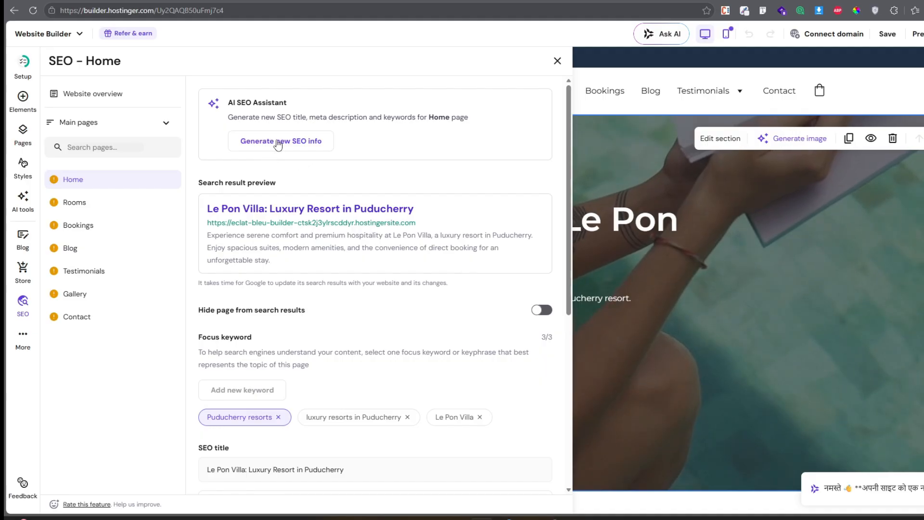
{"action": "scroll", "coordinate": [423, 250], "scroll_direction": "down", "scroll_amount": 6}
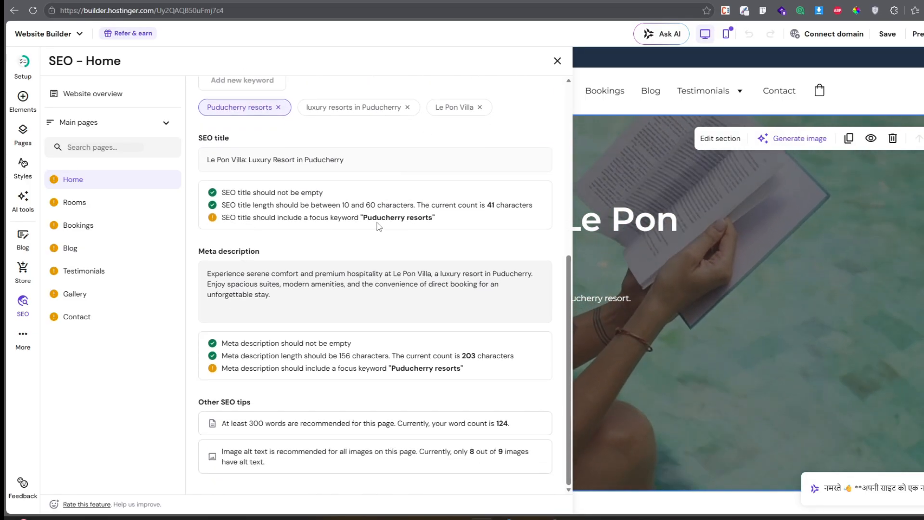
{"action": "left_click_drag", "start_coordinate": [364, 219], "coordinate": [433, 218]}
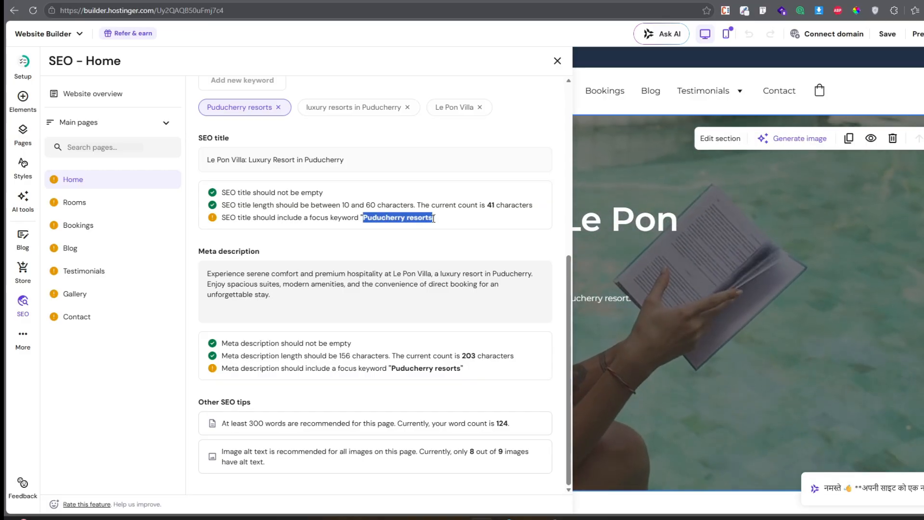
{"action": "left_click", "coordinate": [347, 160]}
{"action": "left_click_drag", "start_coordinate": [346, 160], "coordinate": [319, 162]}
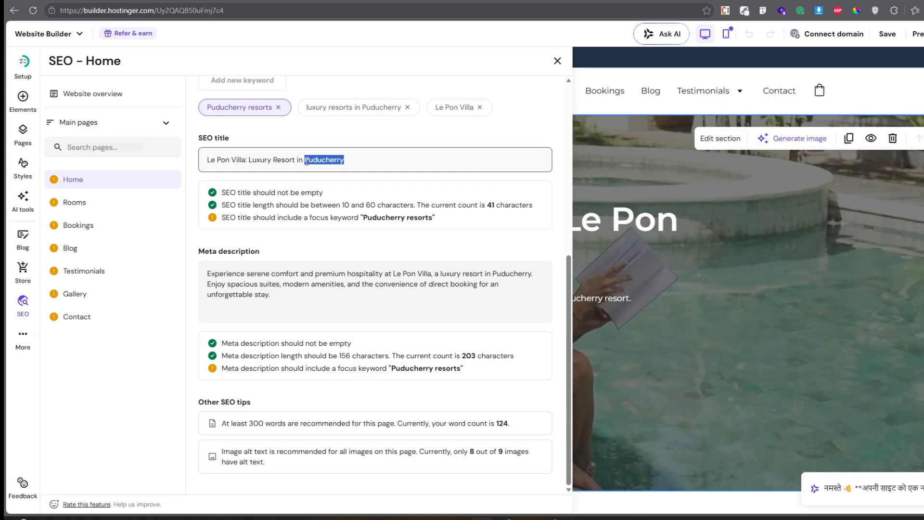
{"action": "key", "text": "ctrl+v"}
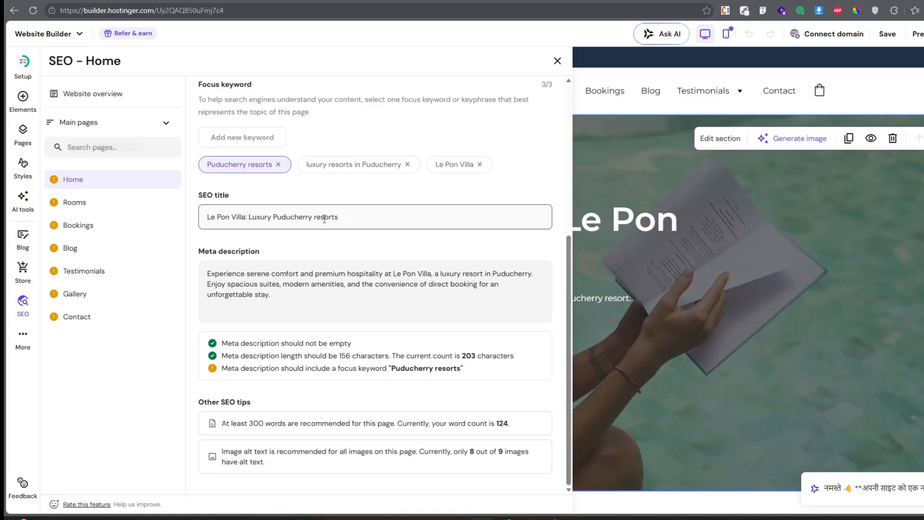
{"action": "left_click", "coordinate": [318, 217]}
{"action": "key", "text": "BackSpace"}
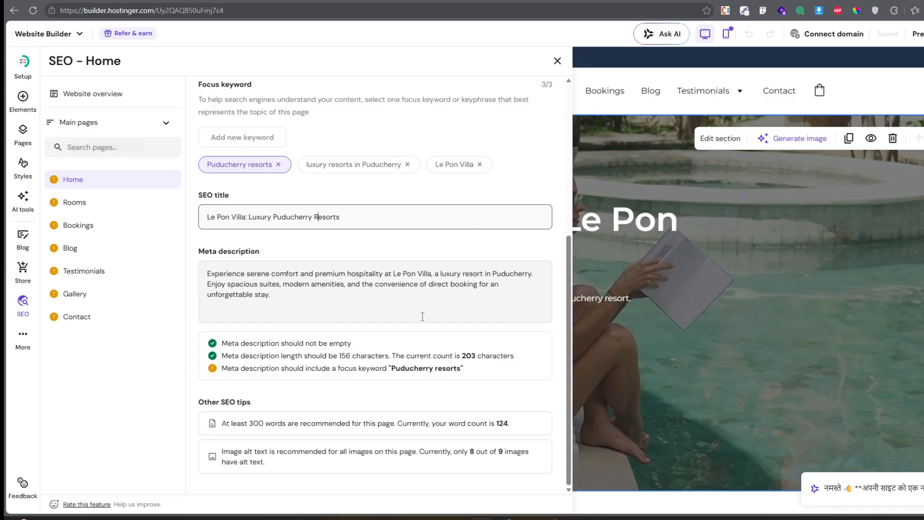
- Reword the end of the meta description's first sentence to "a luxury Puducherry resorts" to include the focus keyword
{"action": "left_click_drag", "start_coordinate": [391, 367], "coordinate": [463, 367]}
{"action": "left_click", "coordinate": [417, 274]}
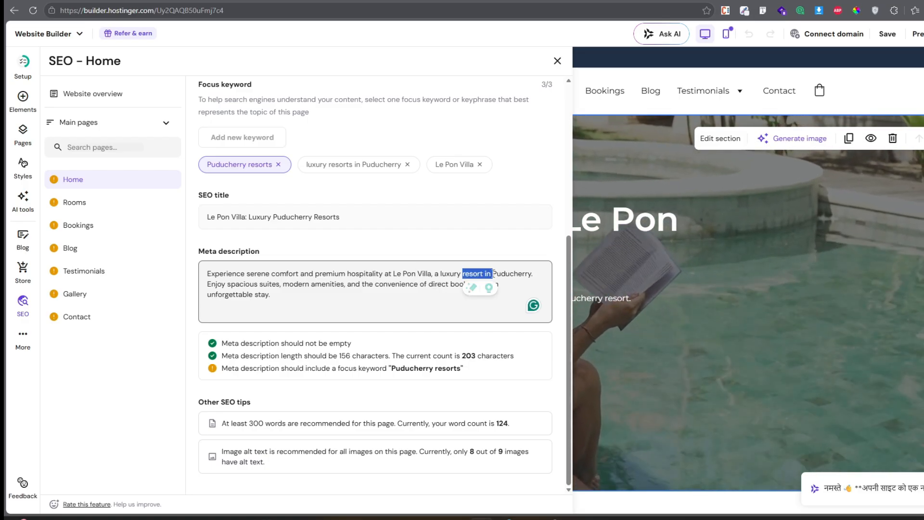
{"action": "key", "text": "BackSpace"}
{"action": "type", "text": "resorts"}
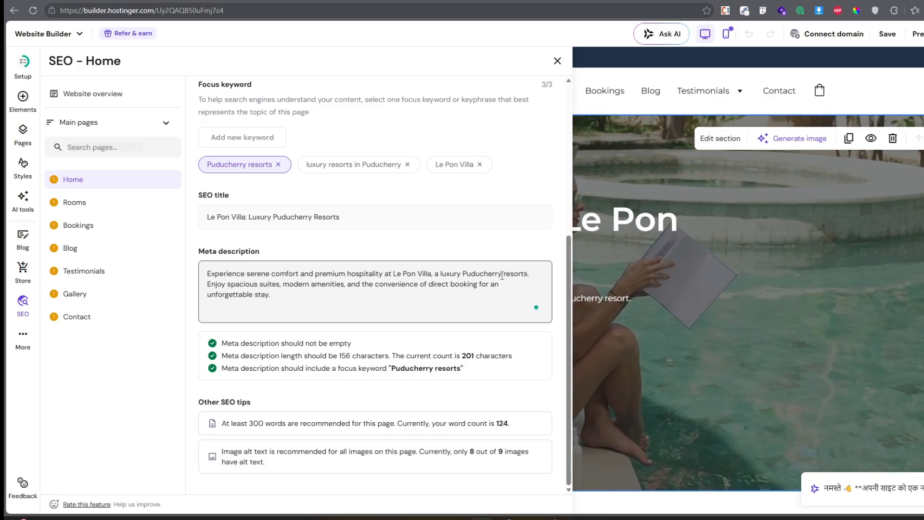
- Check the Home page's updated search result preview and save the website
{"action": "scroll", "coordinate": [301, 337], "scroll_direction": "up", "scroll_amount": 2}
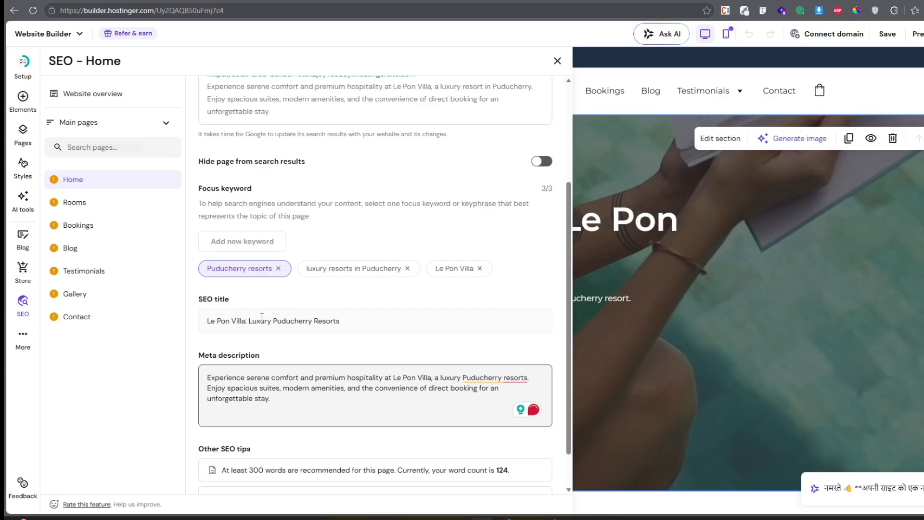
{"action": "scroll", "coordinate": [436, 297], "scroll_direction": "up", "scroll_amount": 3}
{"action": "scroll", "coordinate": [436, 295], "scroll_direction": "down", "scroll_amount": 4}
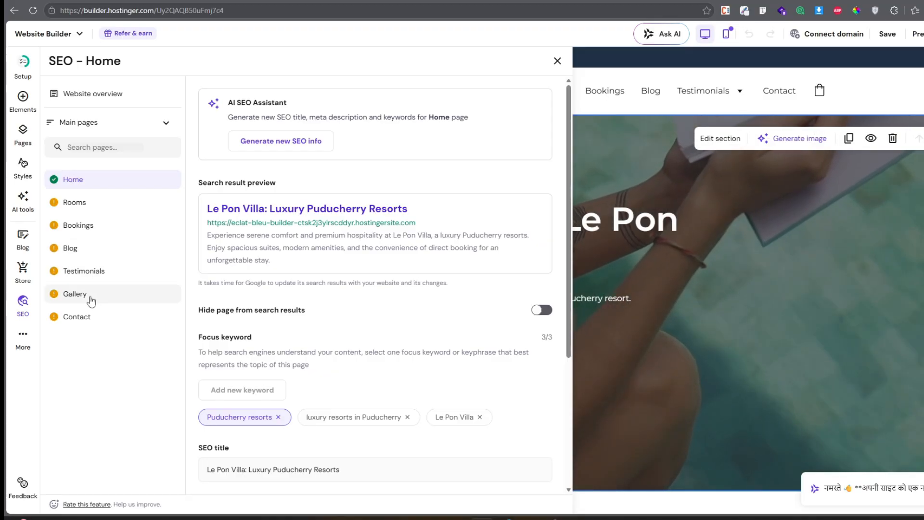
{"action": "left_click", "coordinate": [889, 40]}
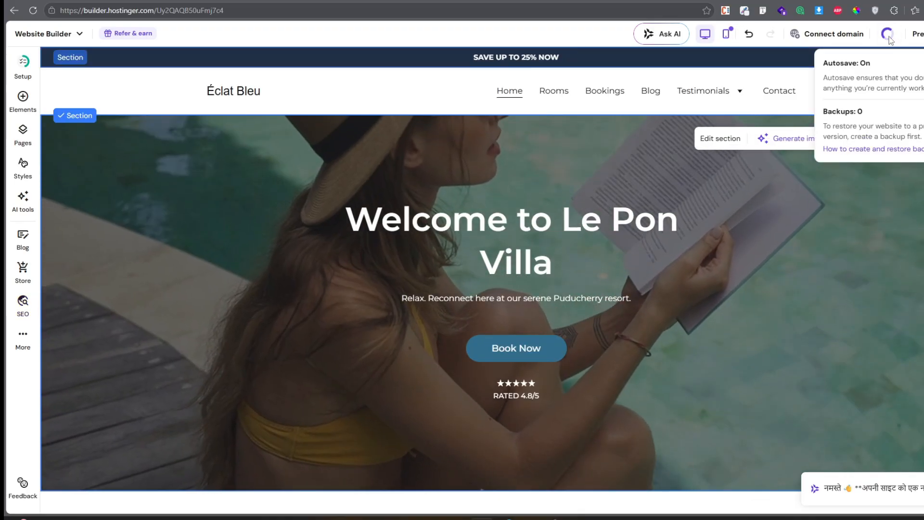
- Look through the colours in the website styles and inspect the colour change options for #203046 without replacing it
{"action": "scroll", "coordinate": [71, 256], "scroll_direction": "down", "scroll_amount": 8}
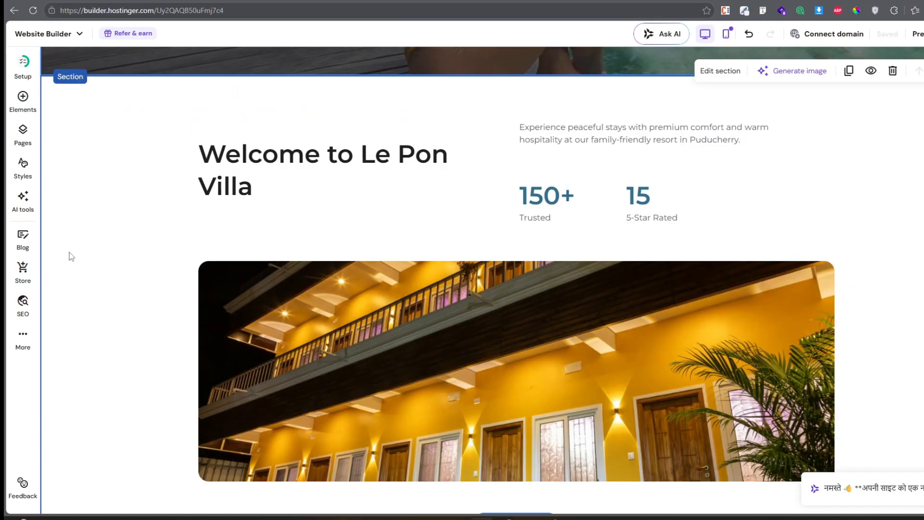
{"action": "left_click", "coordinate": [24, 167]}
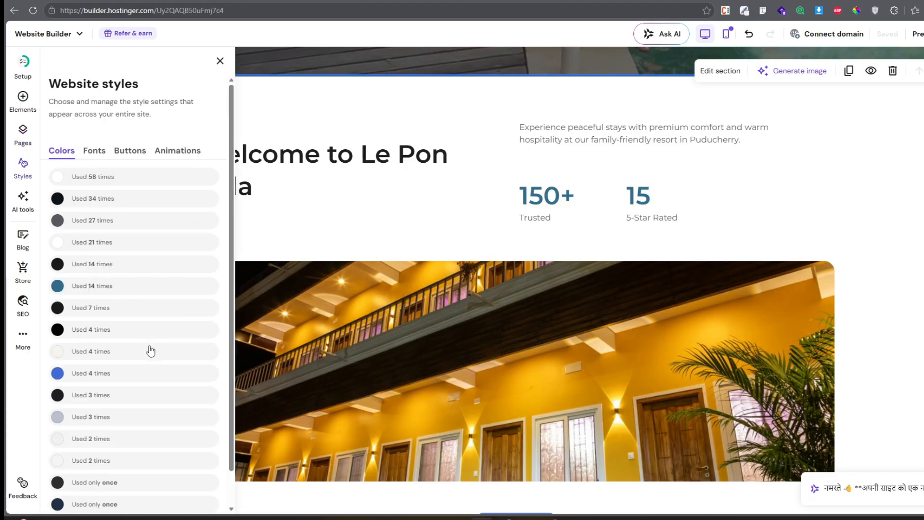
{"action": "scroll", "coordinate": [144, 295], "scroll_direction": "down", "scroll_amount": 1}
{"action": "scroll", "coordinate": [116, 250], "scroll_direction": "up", "scroll_amount": 1}
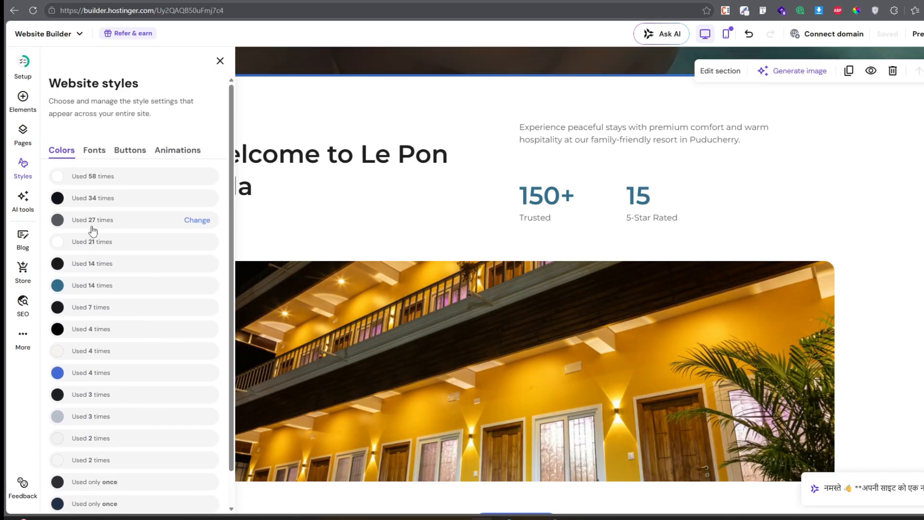
{"action": "scroll", "coordinate": [110, 275], "scroll_direction": "down", "scroll_amount": 1}
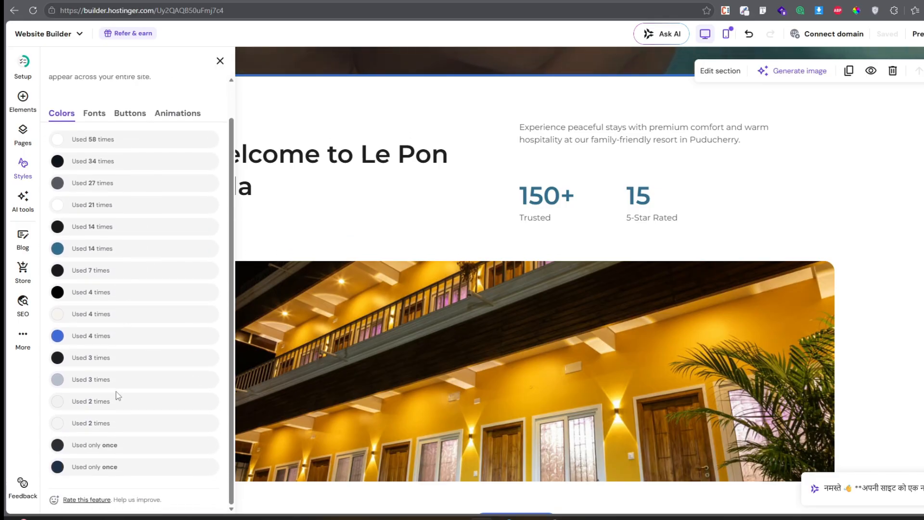
{"action": "left_click", "coordinate": [119, 467]}
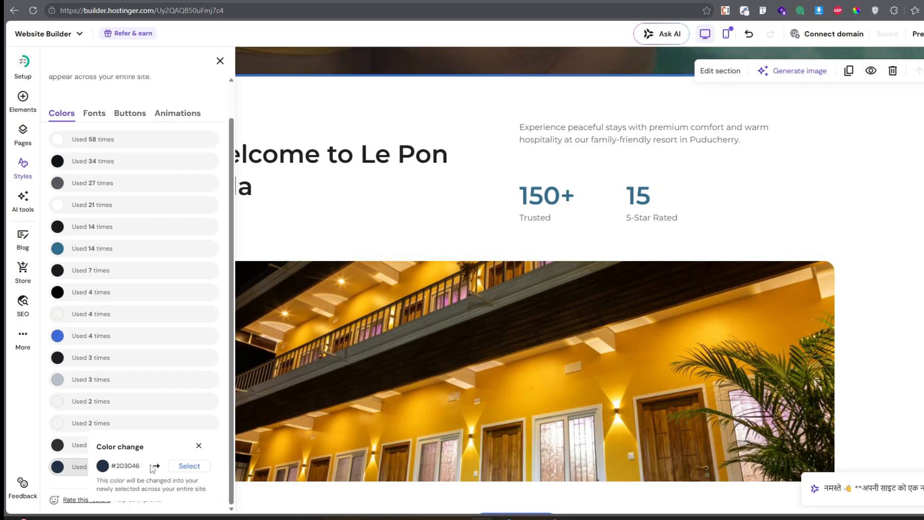
{"action": "left_click", "coordinate": [190, 467]}
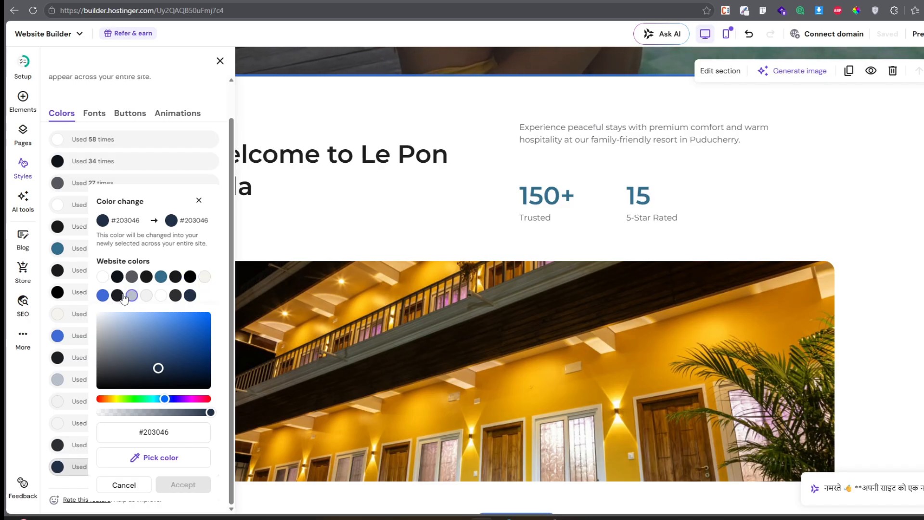
{"action": "left_click_drag", "start_coordinate": [176, 434], "coordinate": [156, 434]}
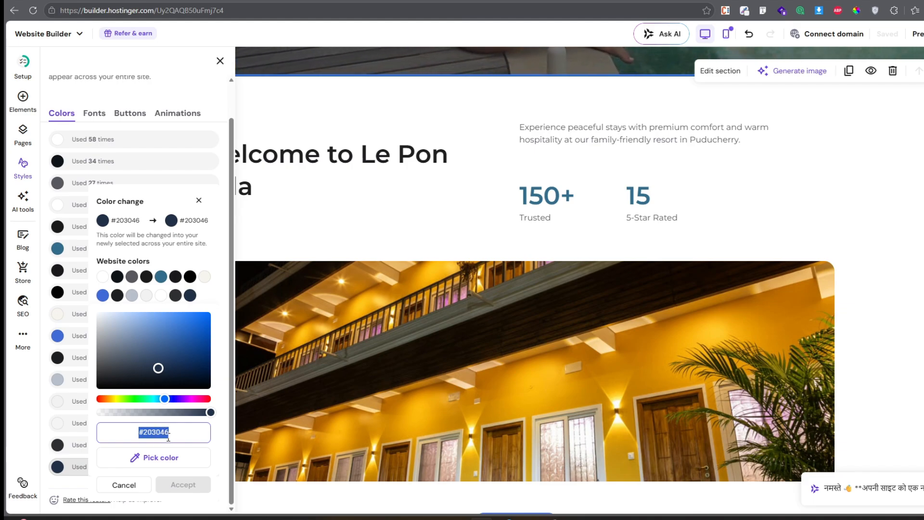
{"action": "left_click", "coordinate": [182, 485]}
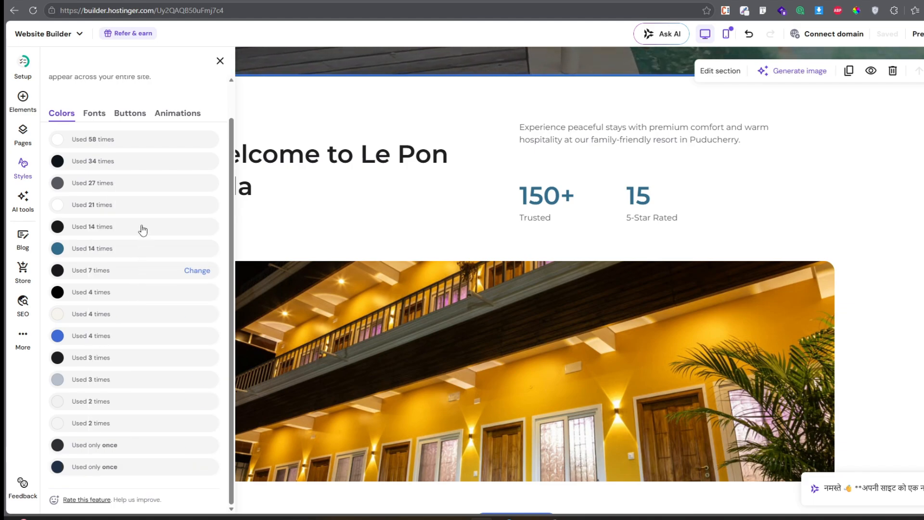
- Look through the font pairings offered in the website styles and compare them with the page's text
{"action": "scroll", "coordinate": [86, 183], "scroll_direction": "up", "scroll_amount": 1}
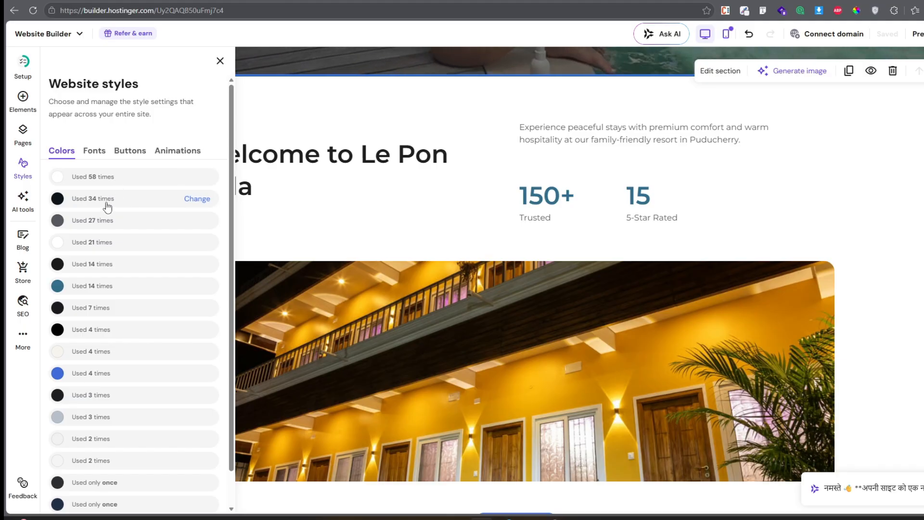
{"action": "left_click", "coordinate": [95, 153]}
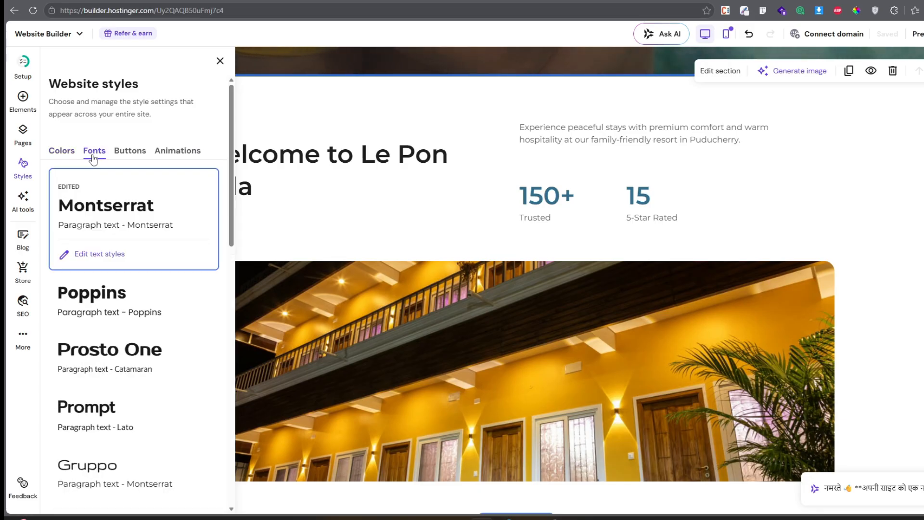
{"action": "scroll", "coordinate": [126, 381], "scroll_direction": "down", "scroll_amount": 2}
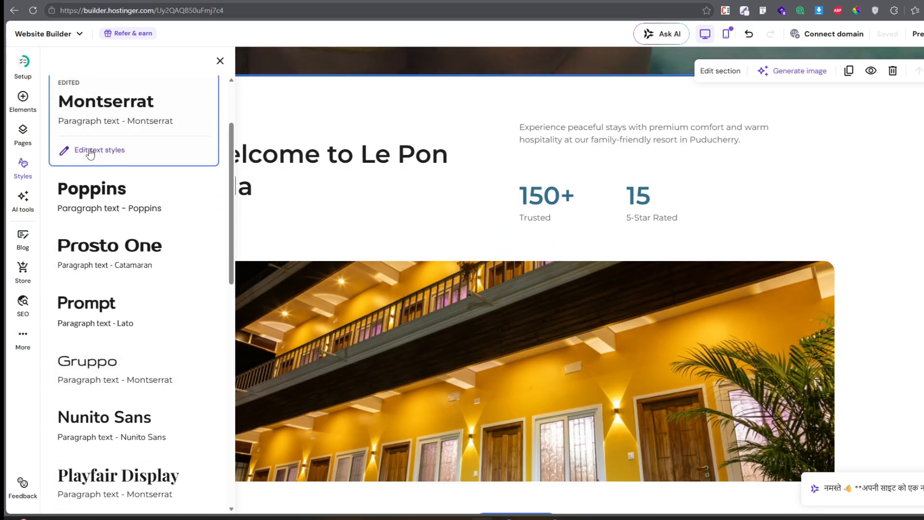
{"action": "scroll", "coordinate": [90, 153], "scroll_direction": "up", "scroll_amount": 2}
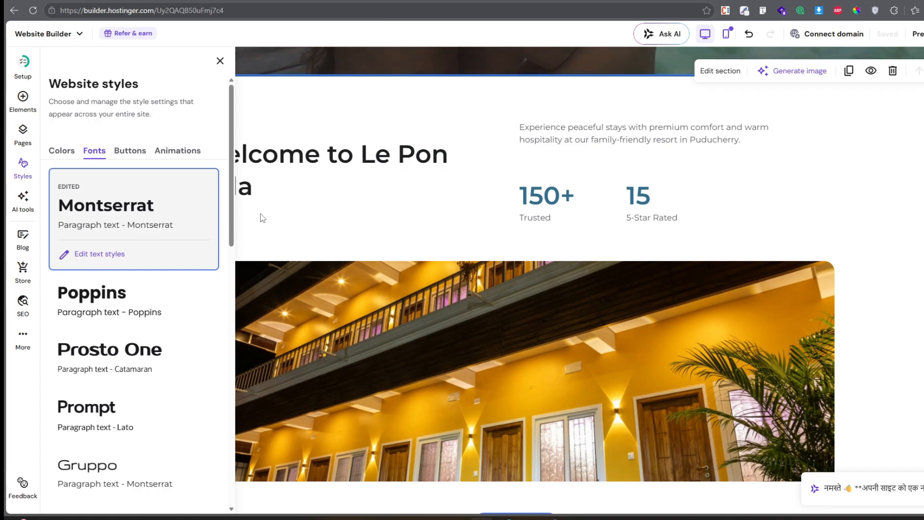
{"action": "scroll", "coordinate": [399, 200], "scroll_direction": "up", "scroll_amount": 8}
{"action": "scroll", "coordinate": [375, 173], "scroll_direction": "down", "scroll_amount": 8}
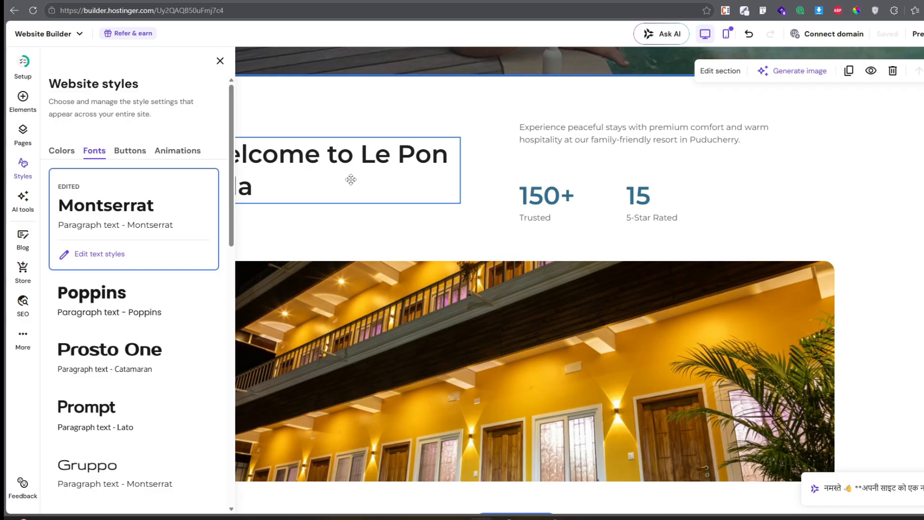
- Apply the button style with slightly rounded corners to the website's primary and secondary buttons
{"action": "left_click", "coordinate": [131, 151]}
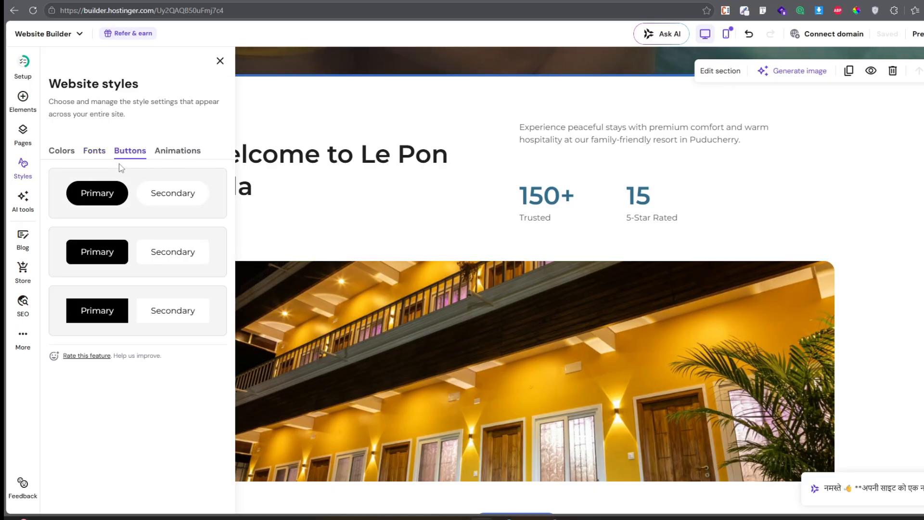
{"action": "scroll", "coordinate": [465, 181], "scroll_direction": "up", "scroll_amount": 5}
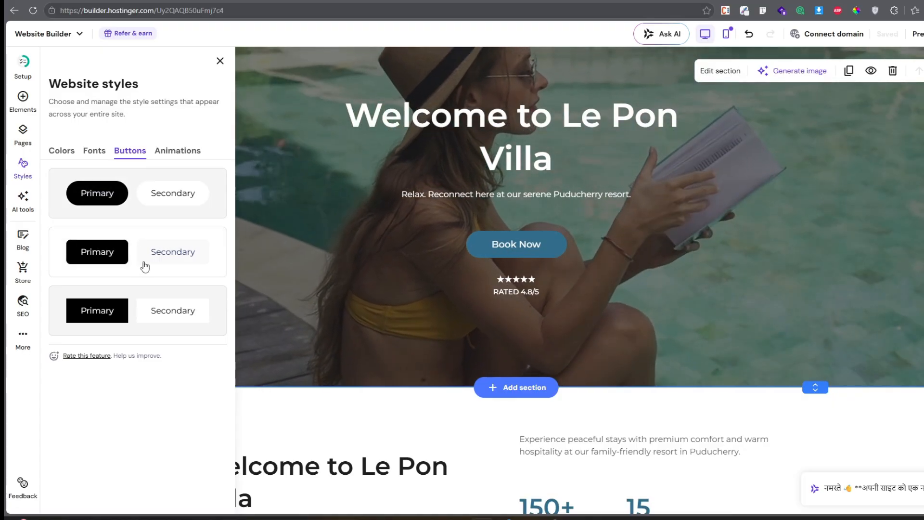
{"action": "left_click", "coordinate": [94, 251]}
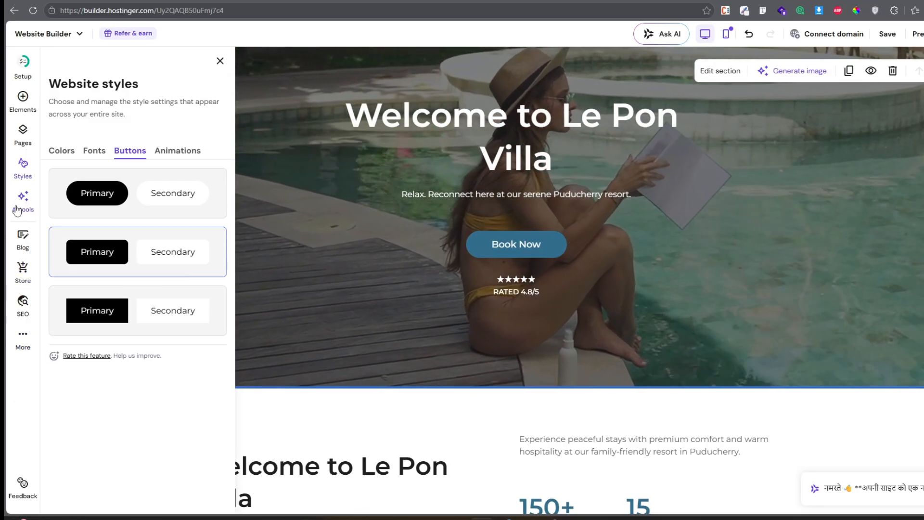
- Open the AI Logo Maker from the AI tools and bring up the logo settings of the website header
{"action": "left_click", "coordinate": [17, 210]}
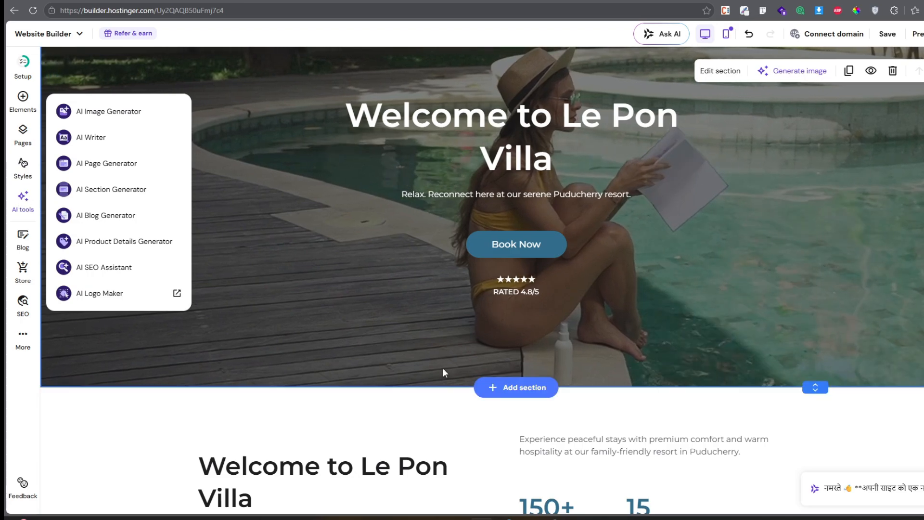
{"action": "scroll", "coordinate": [442, 373], "scroll_direction": "down", "scroll_amount": 5}
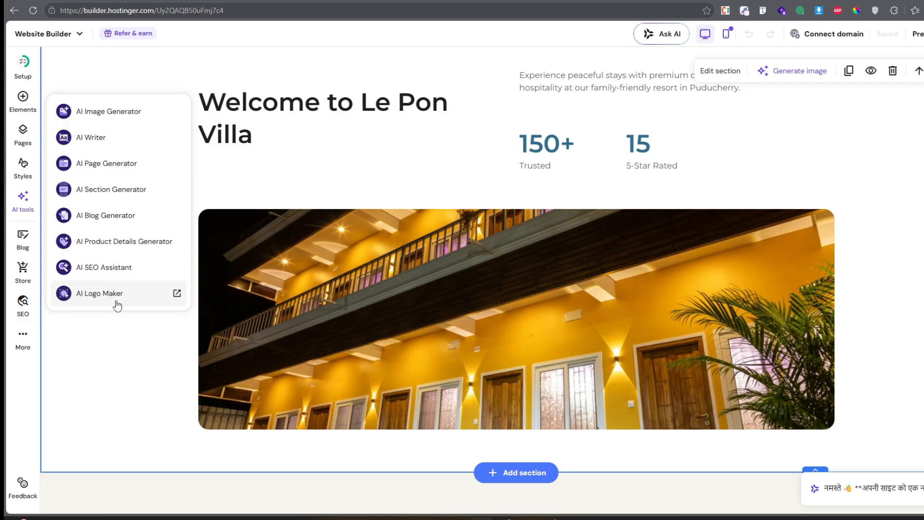
{"action": "left_click", "coordinate": [124, 295]}
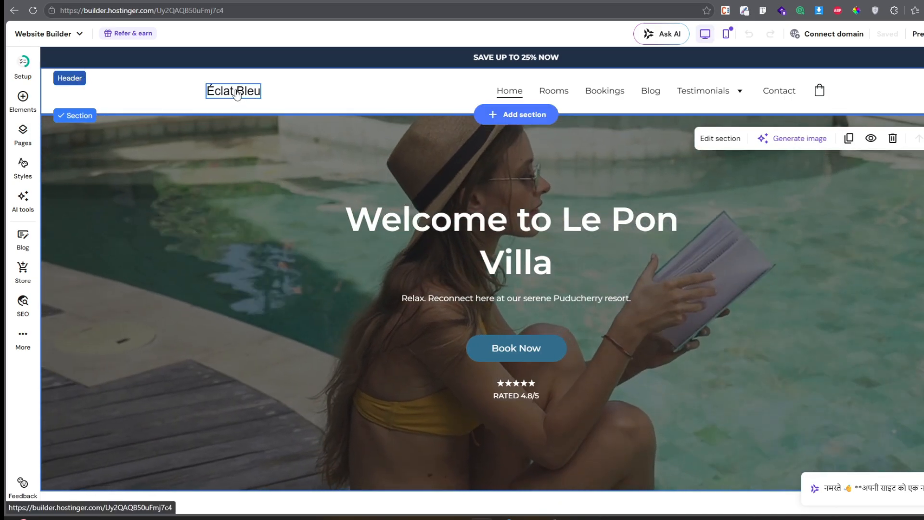
{"action": "left_click", "coordinate": [235, 94]}
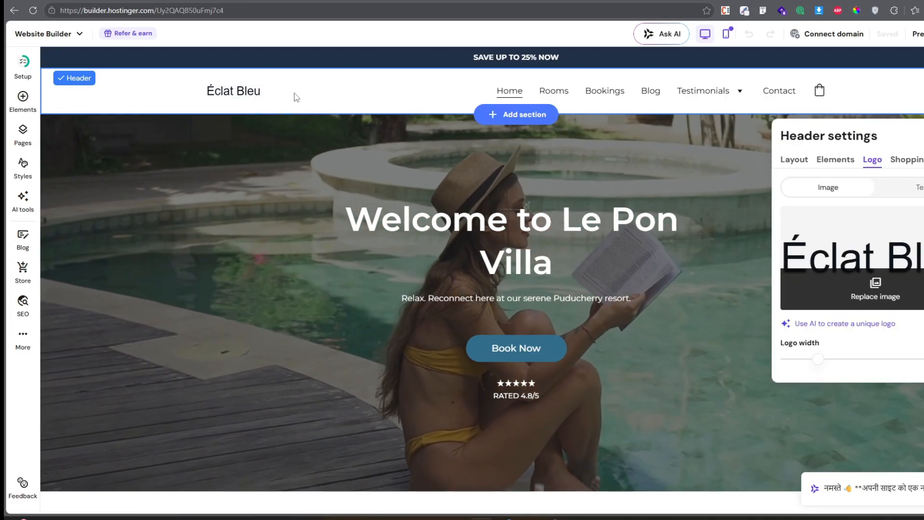
{"action": "scroll", "coordinate": [382, 139], "scroll_direction": "down", "scroll_amount": 6}
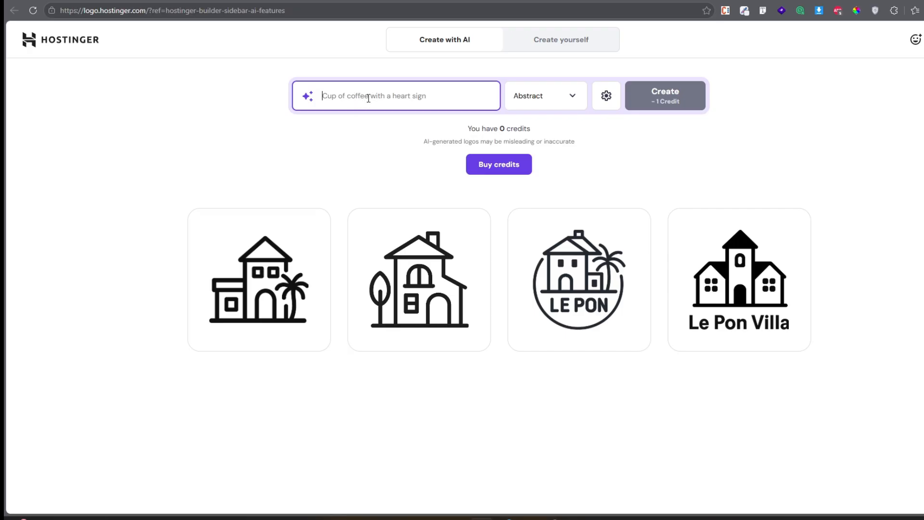
- Describe the AI logo as "Le Pon Villa" and set its style to Minimalistic
{"action": "type", "text": "Le Pon Villa"}
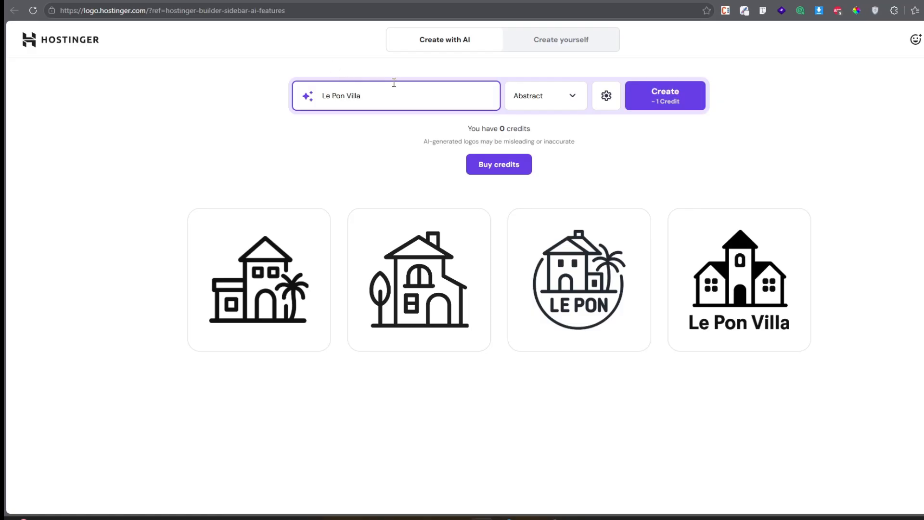
{"action": "left_click", "coordinate": [557, 99]}
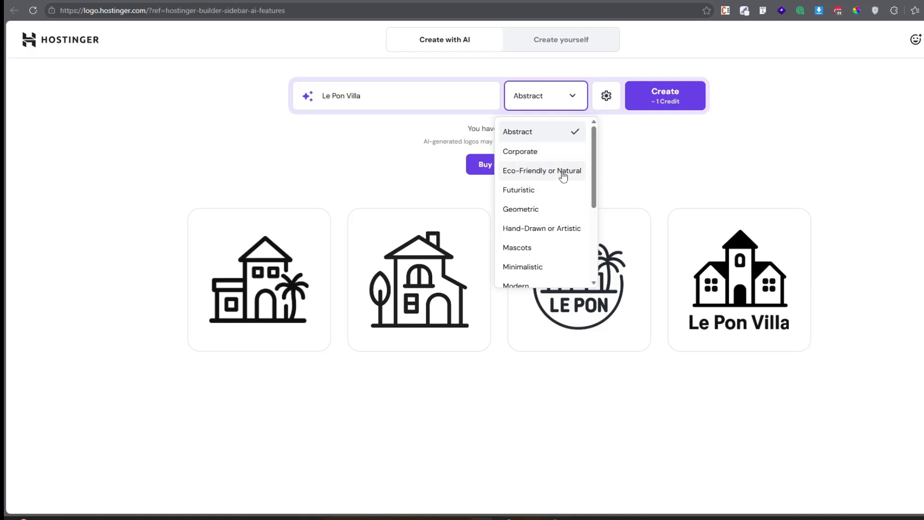
{"action": "scroll", "coordinate": [563, 176], "scroll_direction": "down", "scroll_amount": 1}
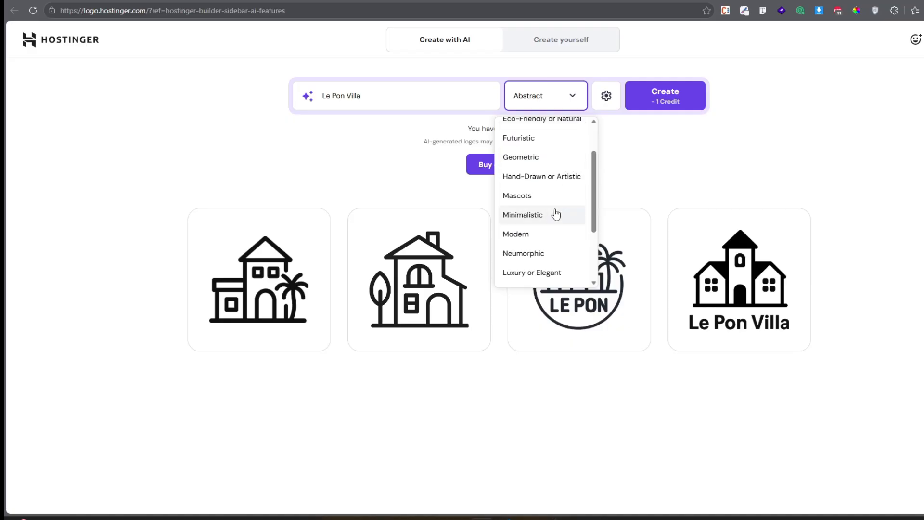
{"action": "left_click", "coordinate": [530, 217]}
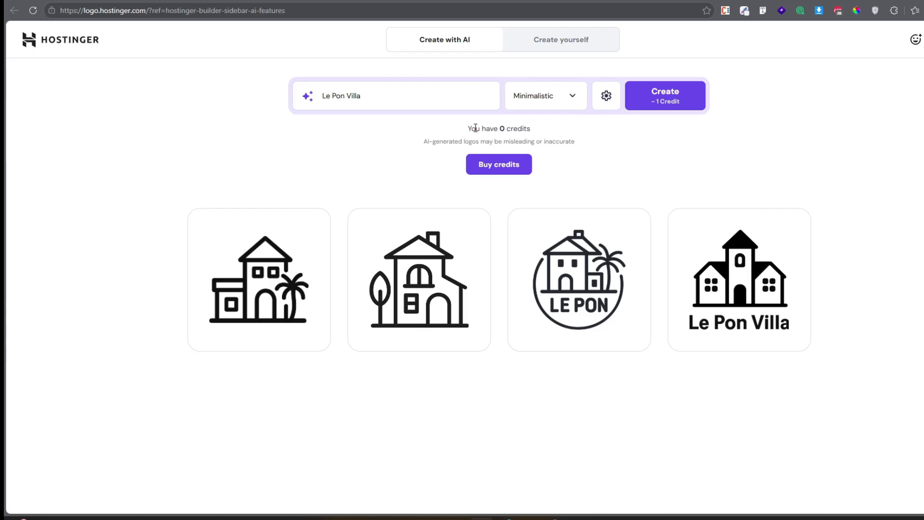
{"action": "left_click_drag", "start_coordinate": [468, 129], "coordinate": [523, 128]}
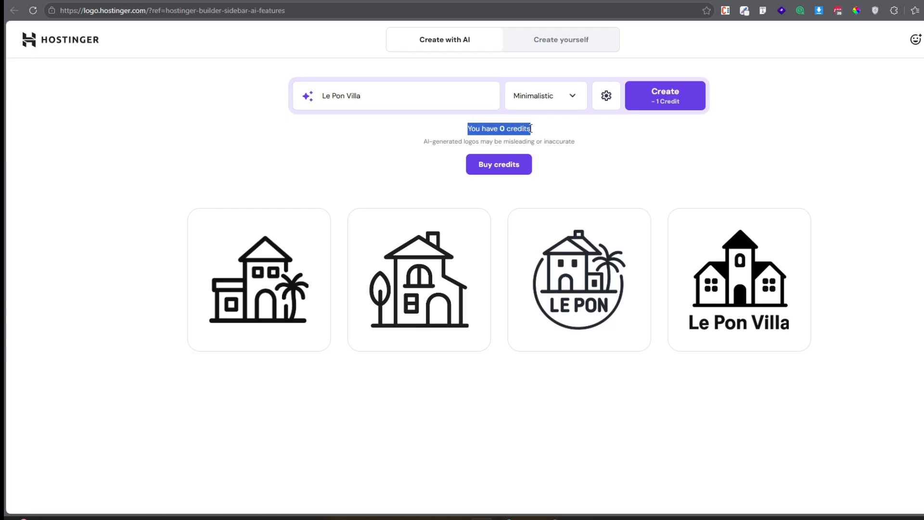
{"action": "left_click", "coordinate": [357, 99]}
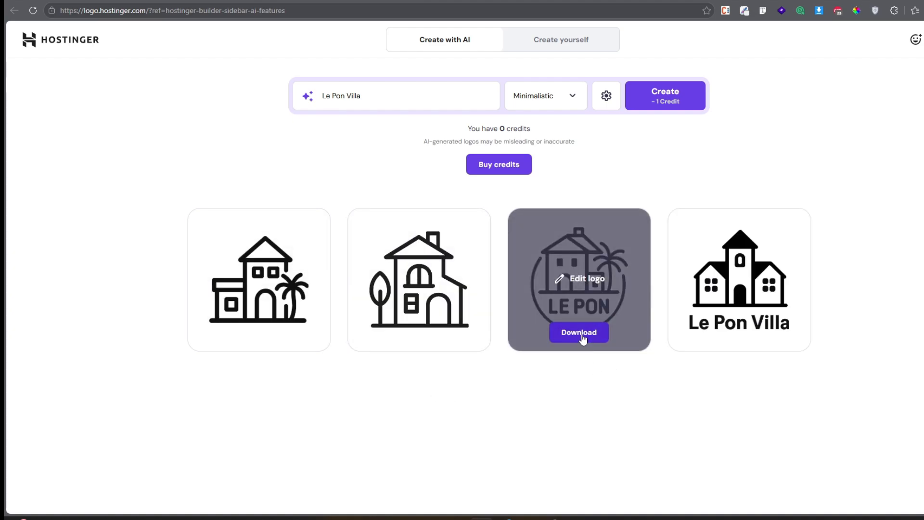
- Download the circular LE PON logo and extract the logo-files archive in File Explorer's Downloads folder
{"action": "left_click", "coordinate": [582, 338]}
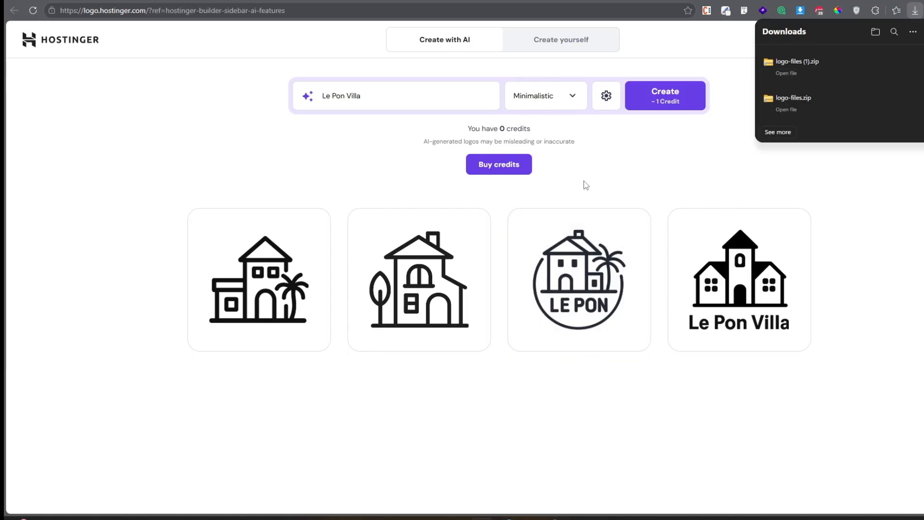
{"action": "left_click_drag", "start_coordinate": [463, 131], "coordinate": [551, 133]}
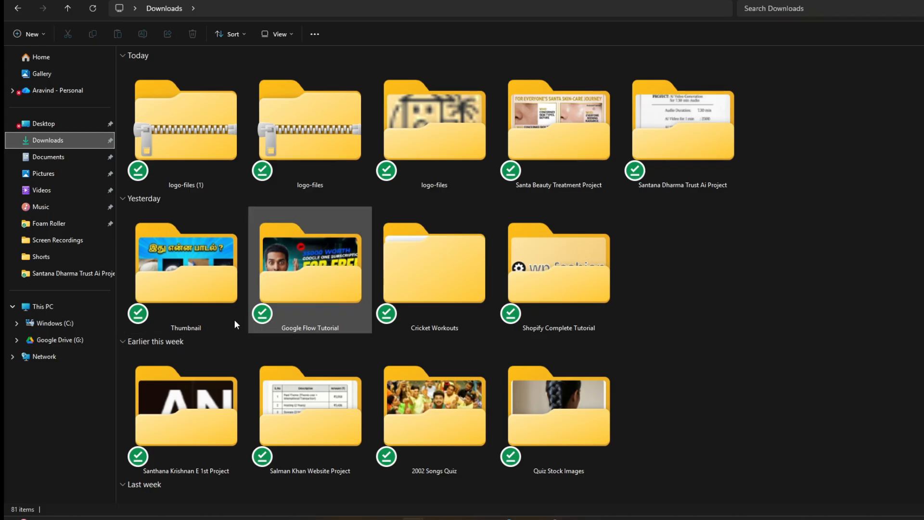
{"action": "left_click", "coordinate": [298, 127]}
{"action": "right_click", "coordinate": [298, 124]}
{"action": "left_click", "coordinate": [337, 322]}
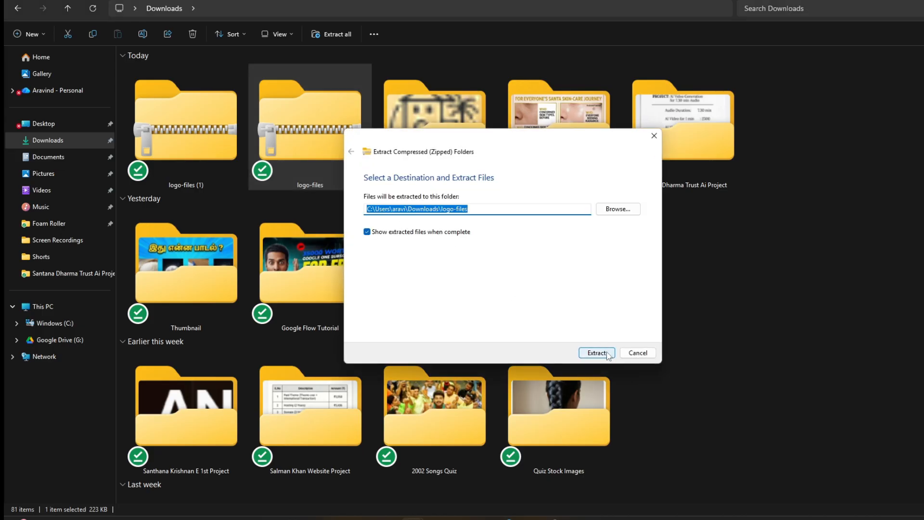
{"action": "left_click", "coordinate": [606, 352]}
{"action": "left_click", "coordinate": [291, 168]}
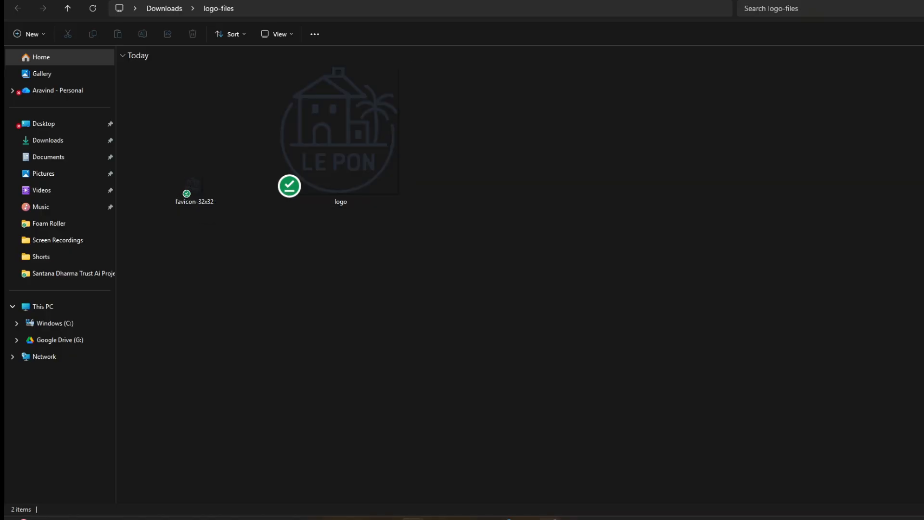
- Switch back to the website builder and upload the favicon-32x32 and logo files to the media library through the header's logo replacement
{"action": "mouse_move", "coordinate": [550, 519]}
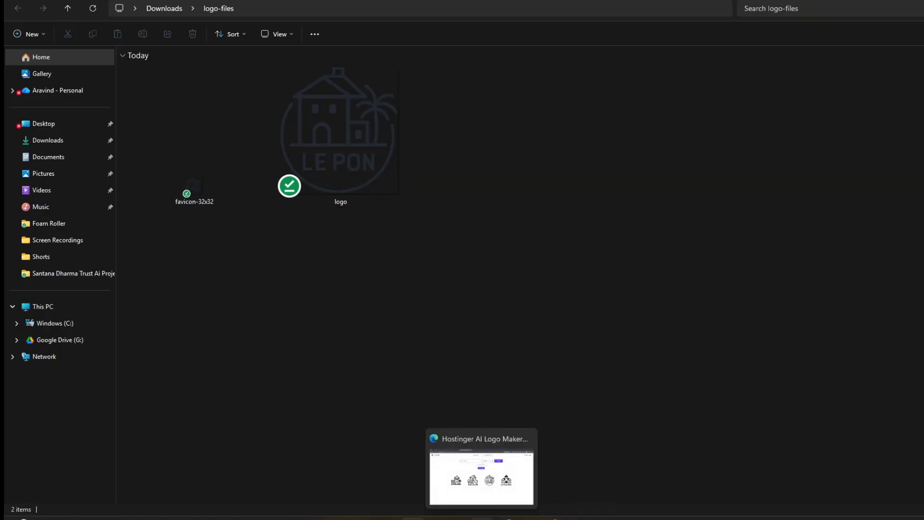
{"action": "left_click", "coordinate": [481, 518]}
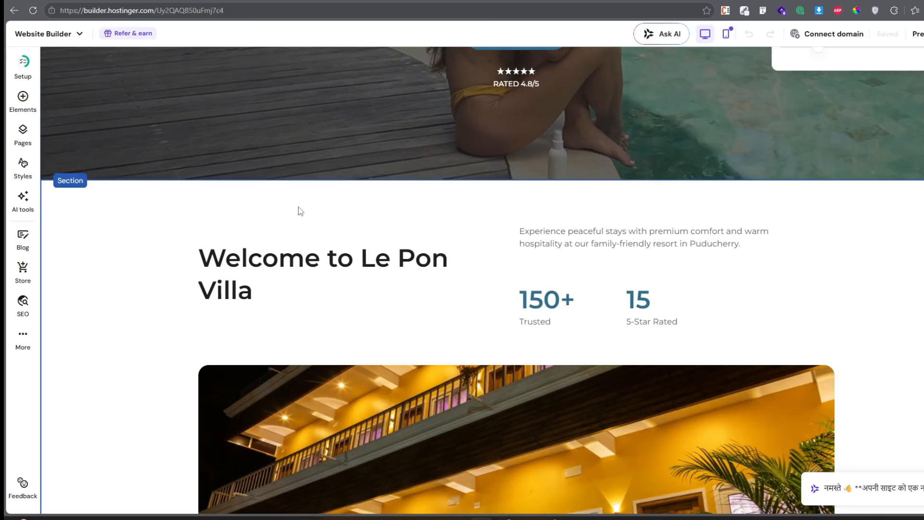
{"action": "scroll", "coordinate": [308, 202], "scroll_direction": "down", "scroll_amount": 6}
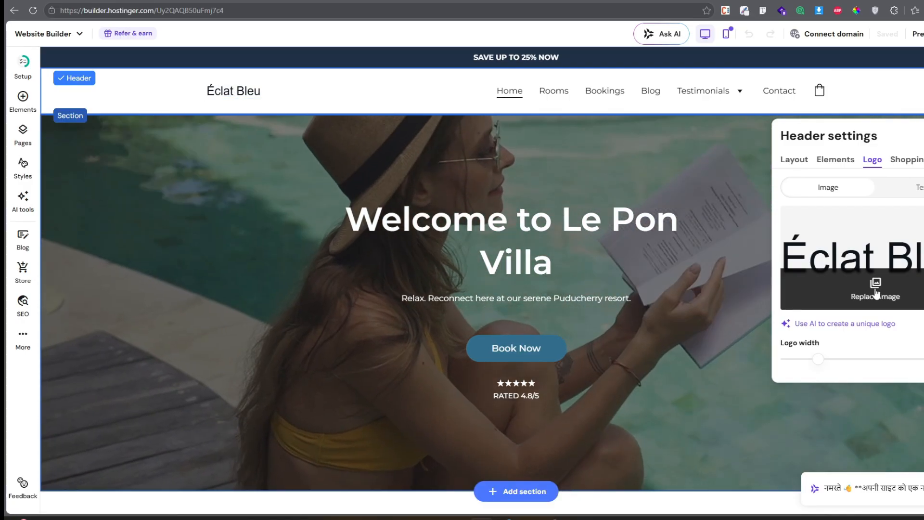
{"action": "left_click", "coordinate": [875, 288]}
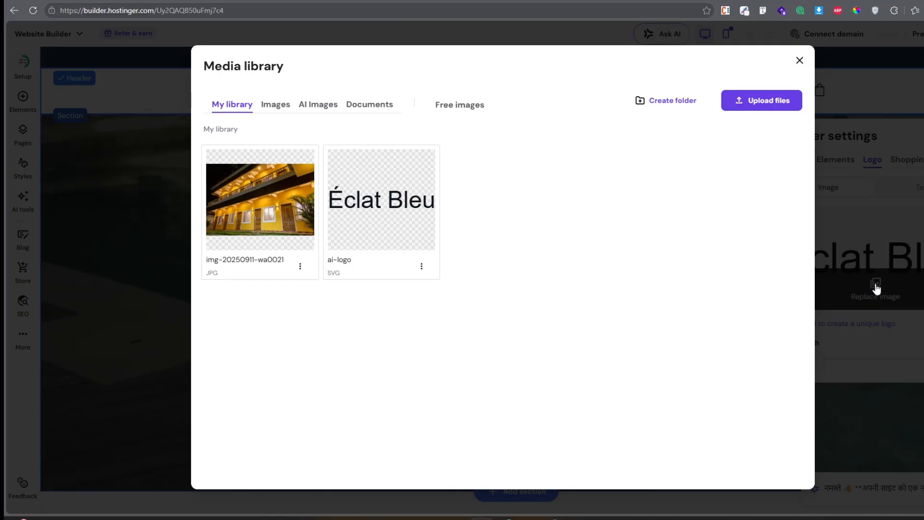
{"action": "left_click", "coordinate": [765, 110]}
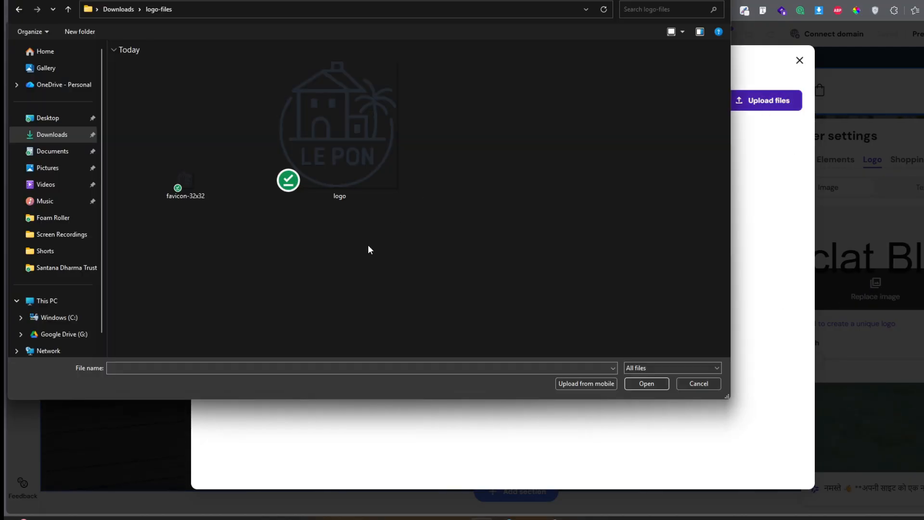
{"action": "left_click_drag", "start_coordinate": [431, 268], "coordinate": [176, 153]}
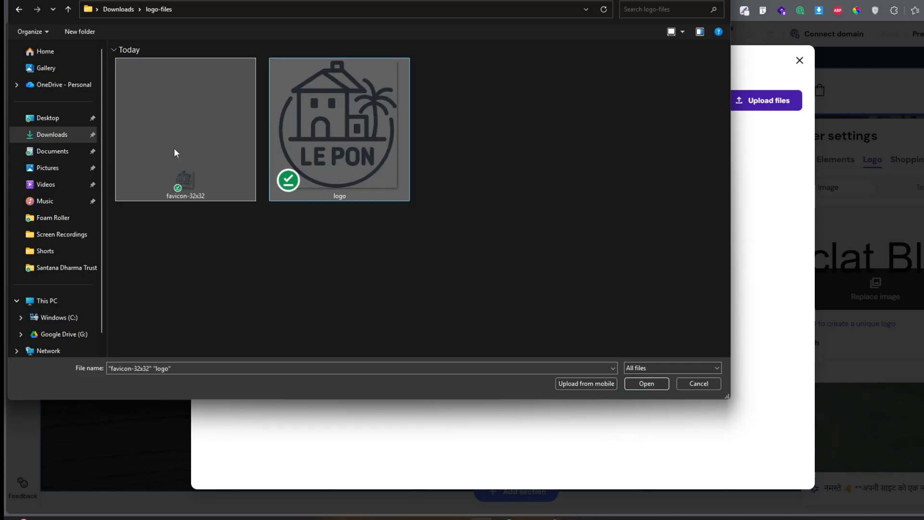
{"action": "left_click", "coordinate": [647, 386]}
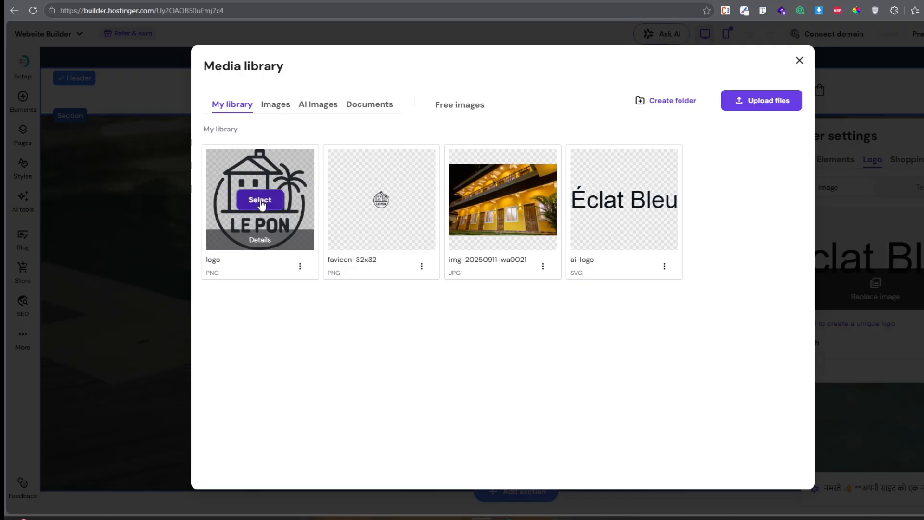
- Use the uploaded logo image as the header logo and reduce its width slightly
{"action": "left_click", "coordinate": [261, 202]}
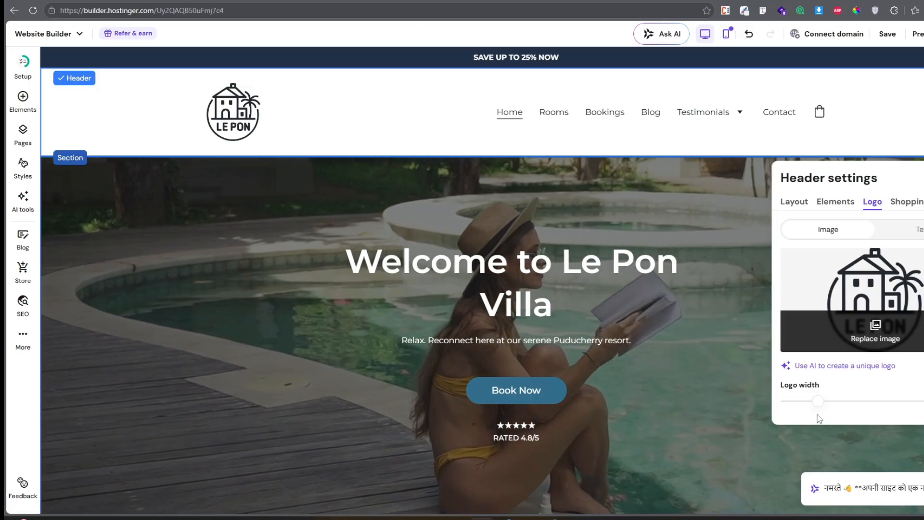
{"action": "mouse_move", "coordinate": [819, 400]}
{"action": "left_mouse_down"}
{"action": "mouse_move", "coordinate": [799, 394]}
{"action": "mouse_move", "coordinate": [808, 396]}
{"action": "left_mouse_up"}
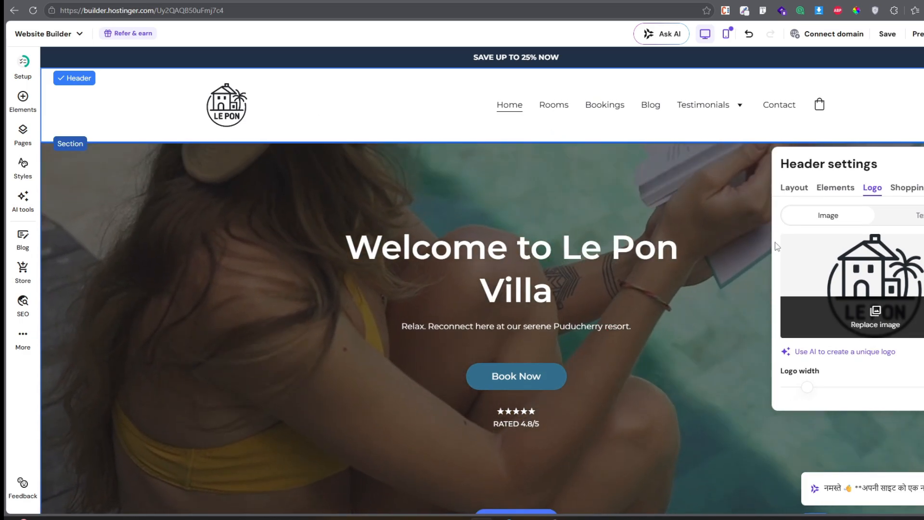
{"action": "scroll", "coordinate": [567, 236], "scroll_direction": "down", "scroll_amount": 10}
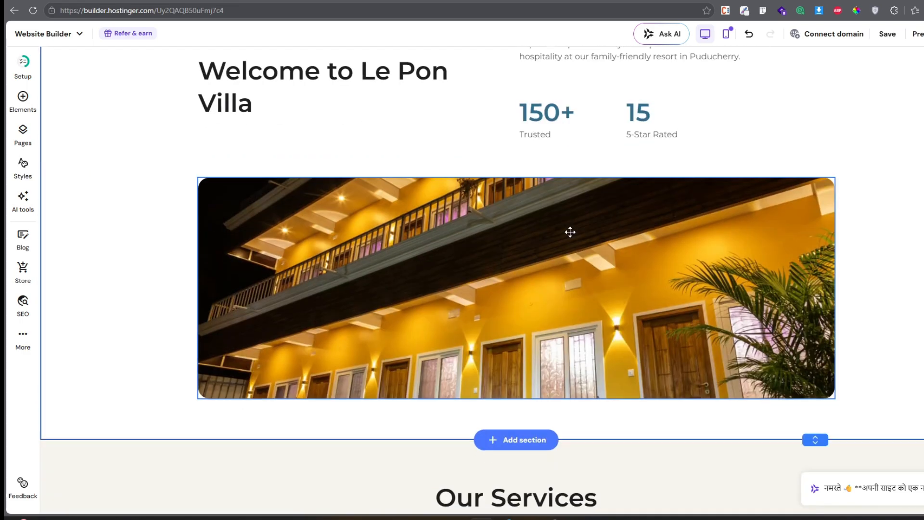
{"action": "scroll", "coordinate": [570, 232], "scroll_direction": "down", "scroll_amount": 2}
{"action": "left_click", "coordinate": [299, 0]}
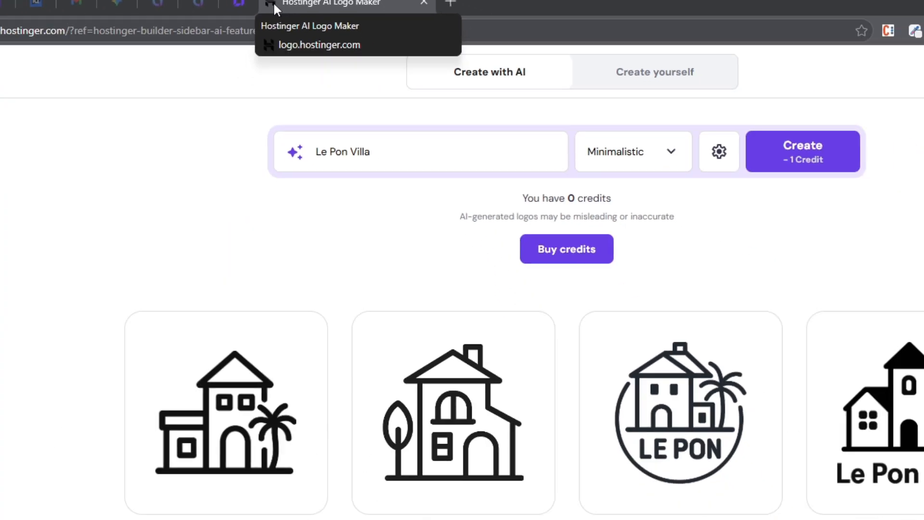
{"action": "left_click", "coordinate": [181, 23]}
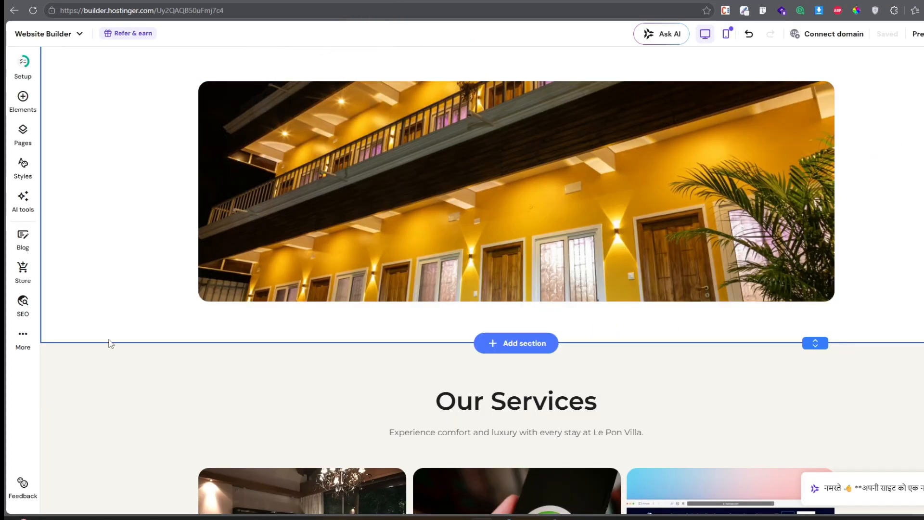
- Replace the site's favicon with the favicon-32x32 image from the media library in the general settings and save the change
{"action": "left_click", "coordinate": [21, 341]}
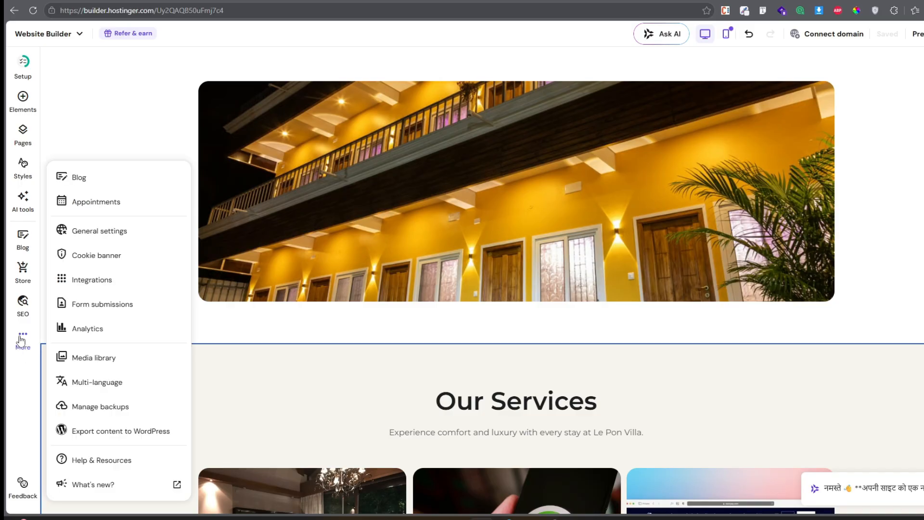
{"action": "left_click", "coordinate": [124, 235]}
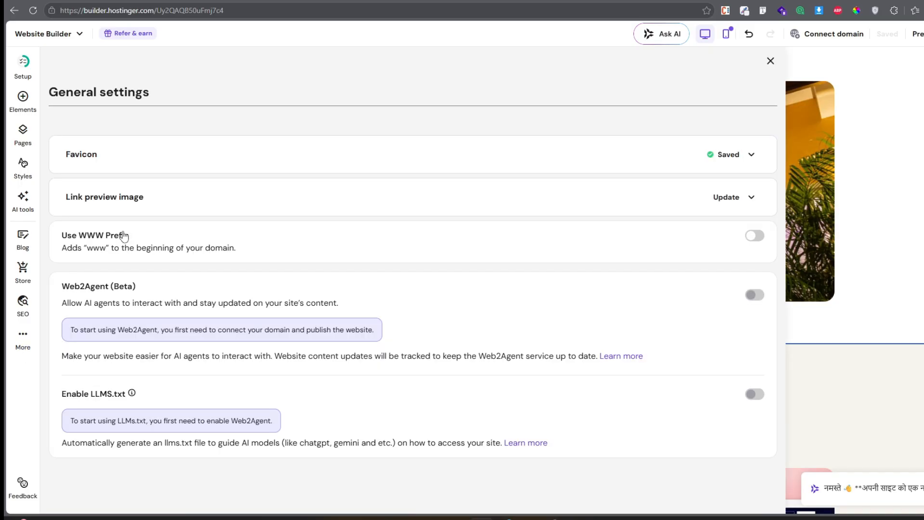
{"action": "left_click", "coordinate": [485, 158]}
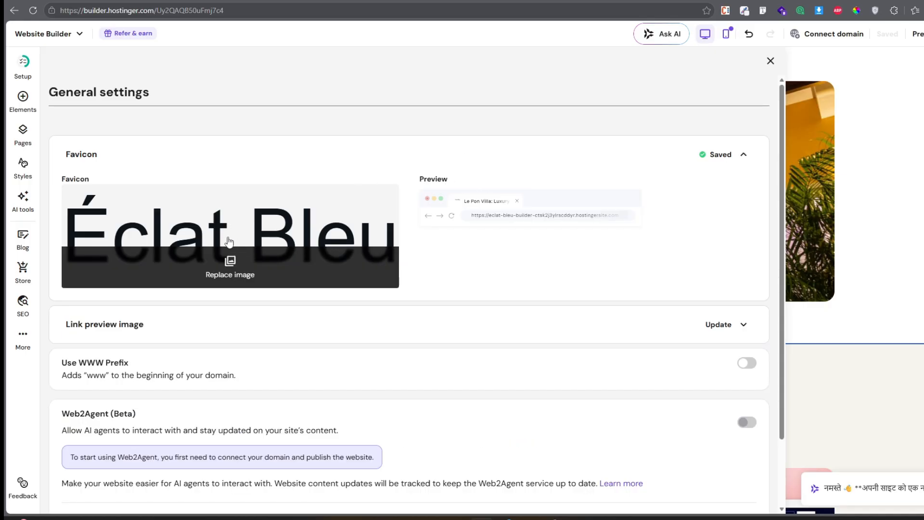
{"action": "left_click", "coordinate": [230, 264]}
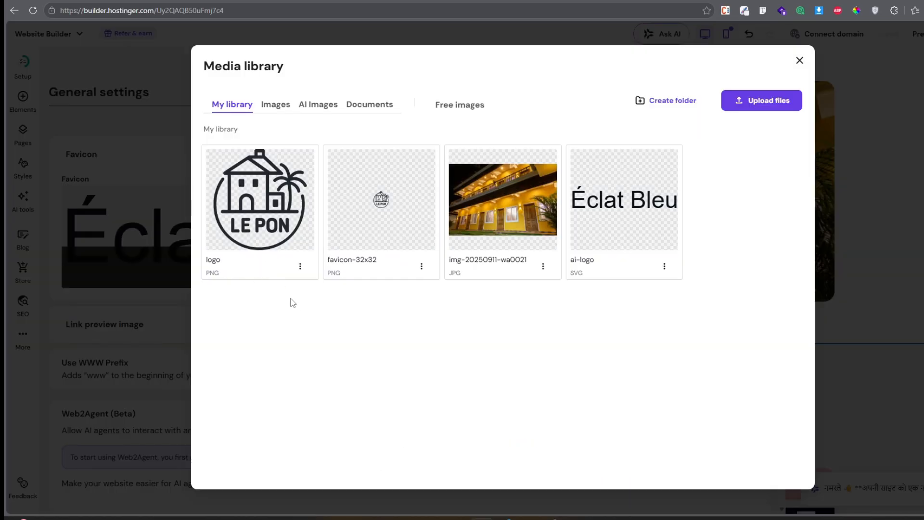
{"action": "mouse_move", "coordinate": [389, 216]}
{"action": "left_click", "coordinate": [376, 199]}
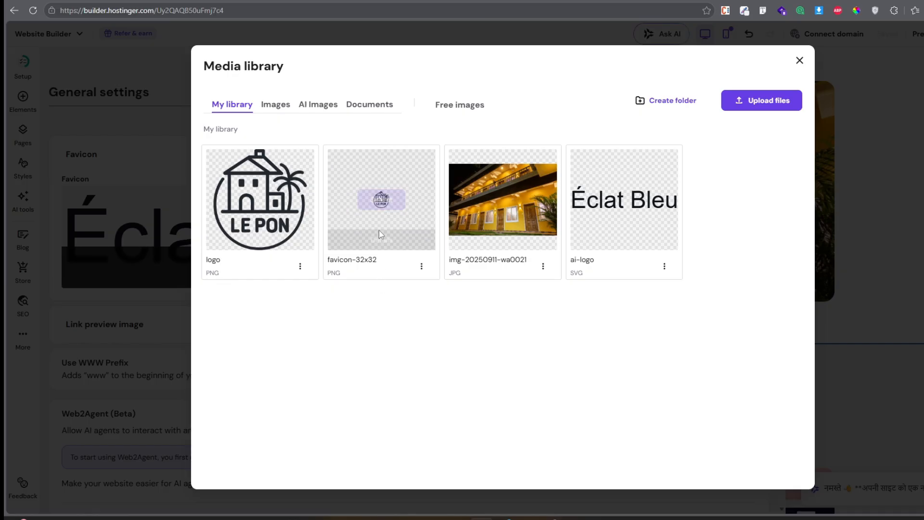
{"action": "left_click", "coordinate": [381, 200]}
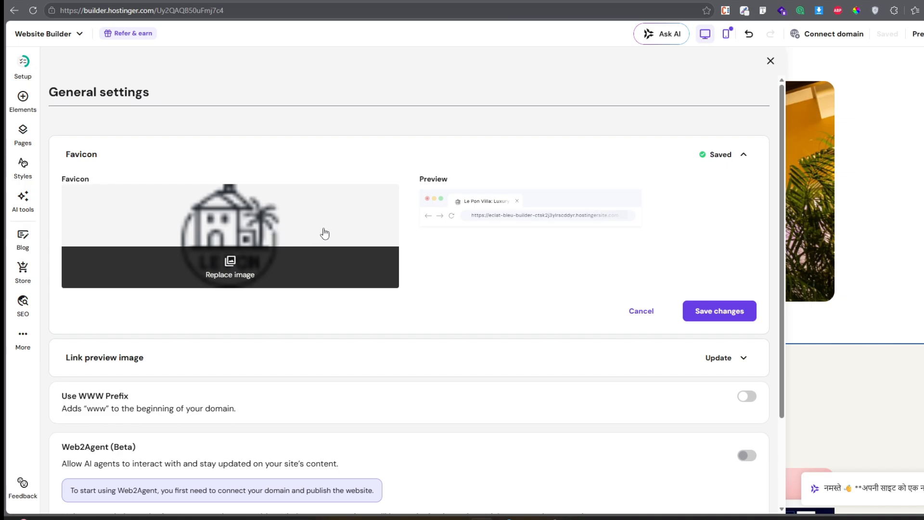
{"action": "left_click", "coordinate": [719, 308]}
- Set the img-20250911-wa0021 photo as the site's link preview image, save the change and close the general settings
{"action": "scroll", "coordinate": [143, 309], "scroll_direction": "down", "scroll_amount": 1}
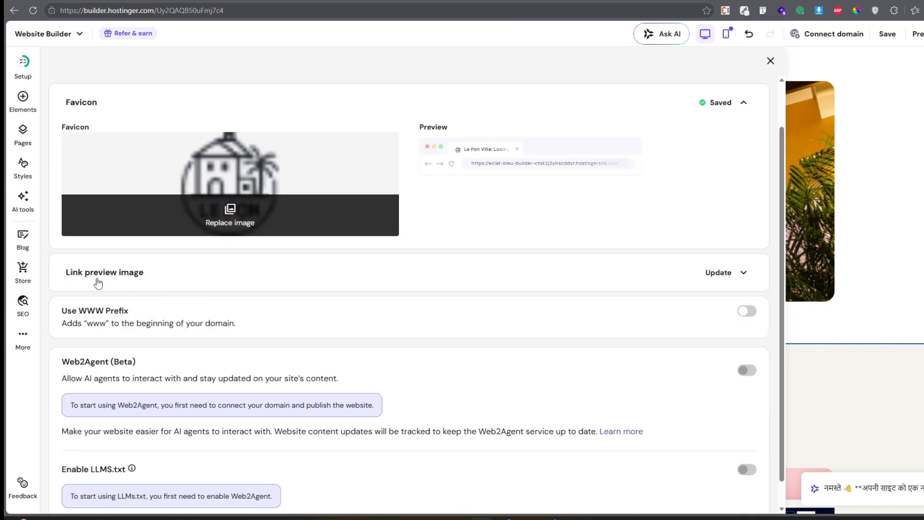
{"action": "left_click", "coordinate": [387, 283]}
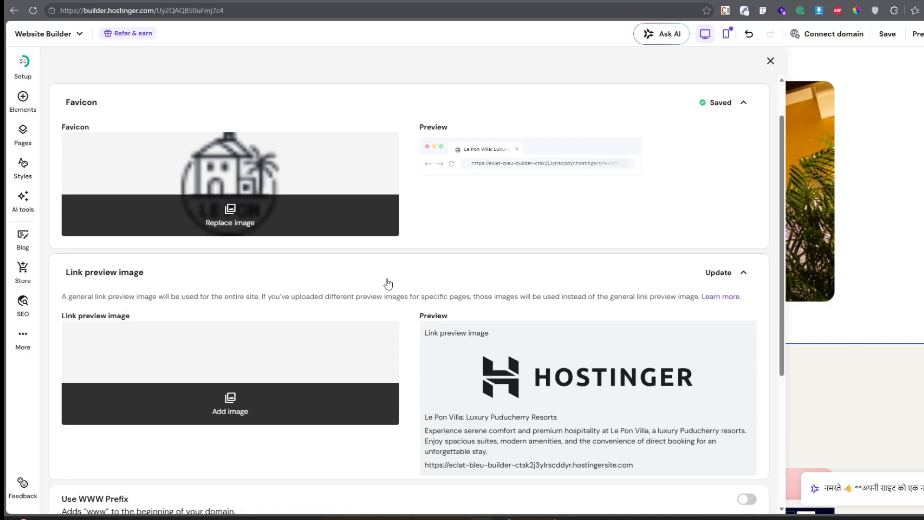
{"action": "scroll", "coordinate": [413, 287], "scroll_direction": "down", "scroll_amount": 2}
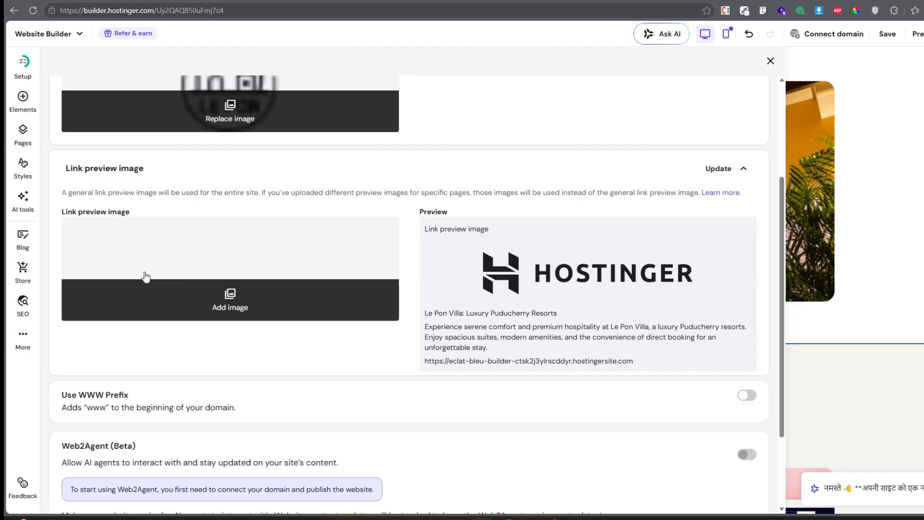
{"action": "left_click", "coordinate": [235, 306]}
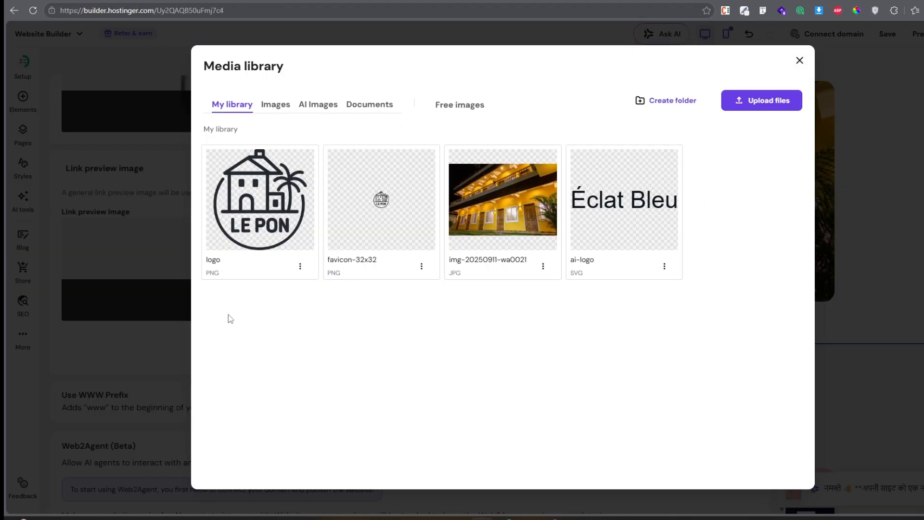
{"action": "mouse_move", "coordinate": [524, 204]}
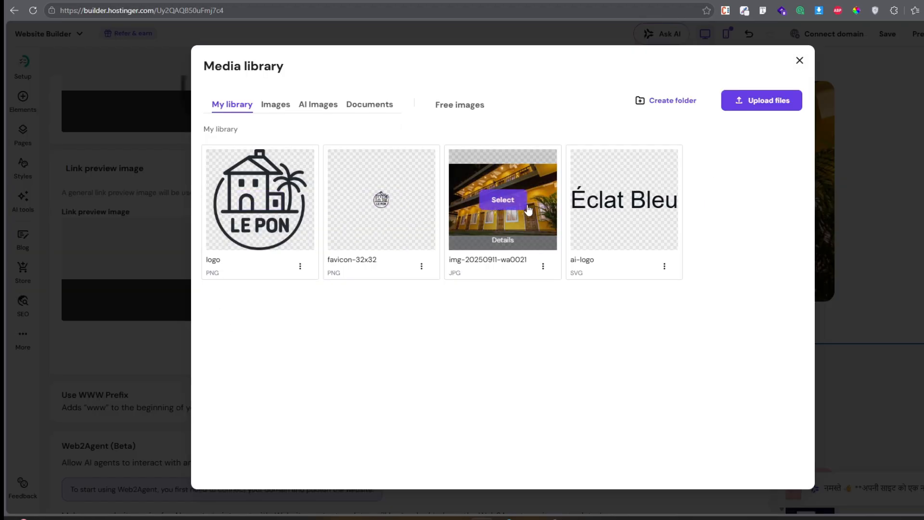
{"action": "left_click", "coordinate": [502, 201]}
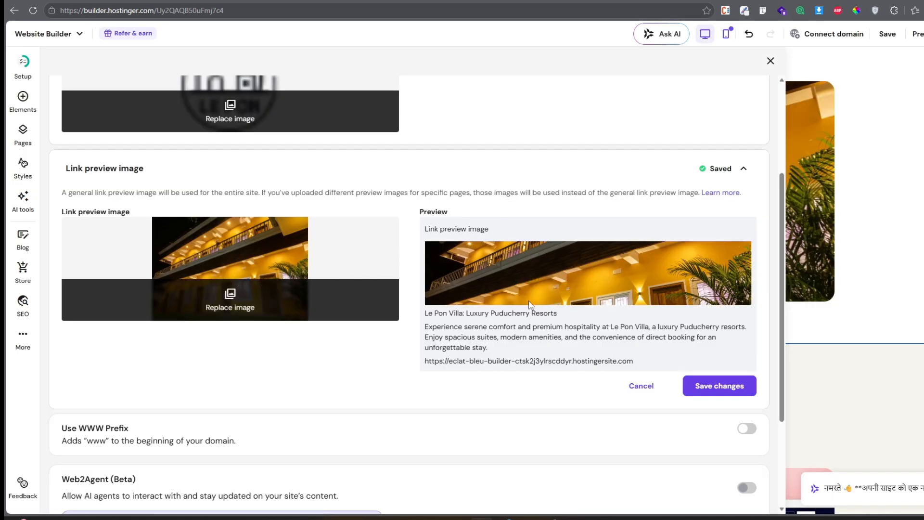
{"action": "left_click", "coordinate": [717, 386]}
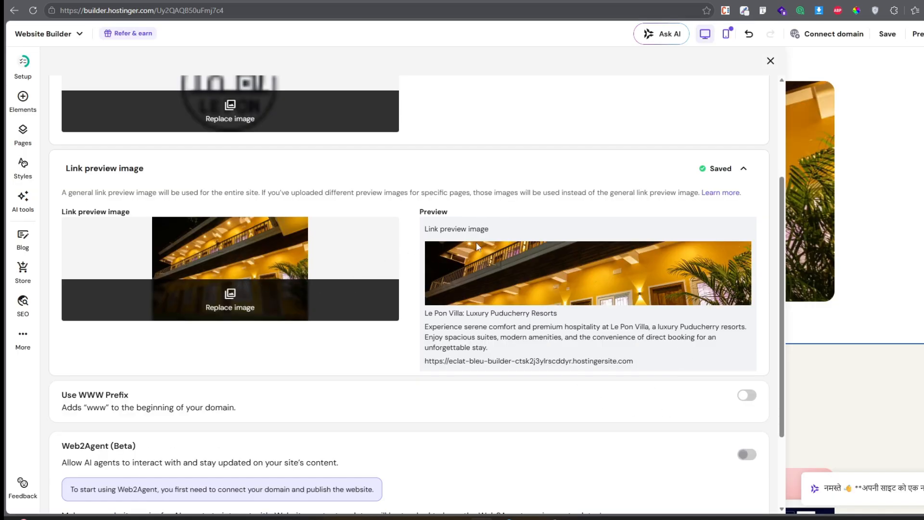
{"action": "scroll", "coordinate": [579, 96], "scroll_direction": "up", "scroll_amount": 3}
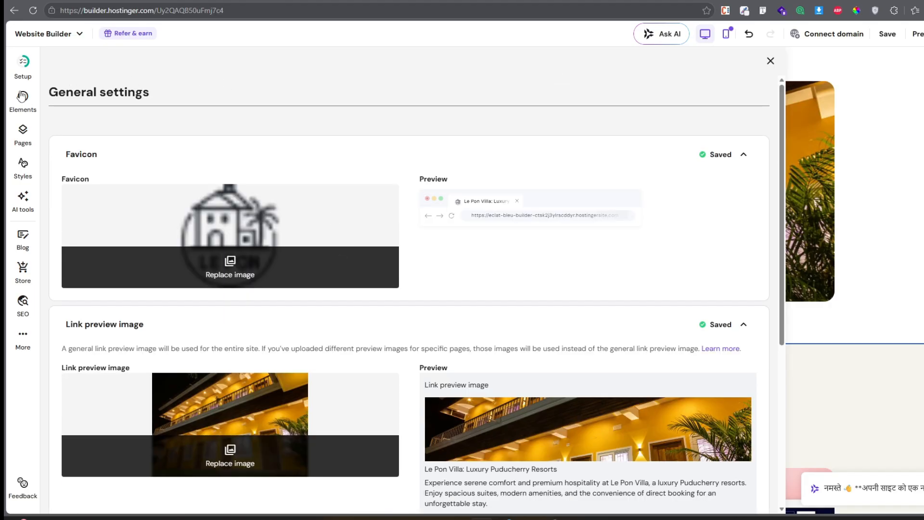
{"action": "left_click", "coordinate": [23, 65]}
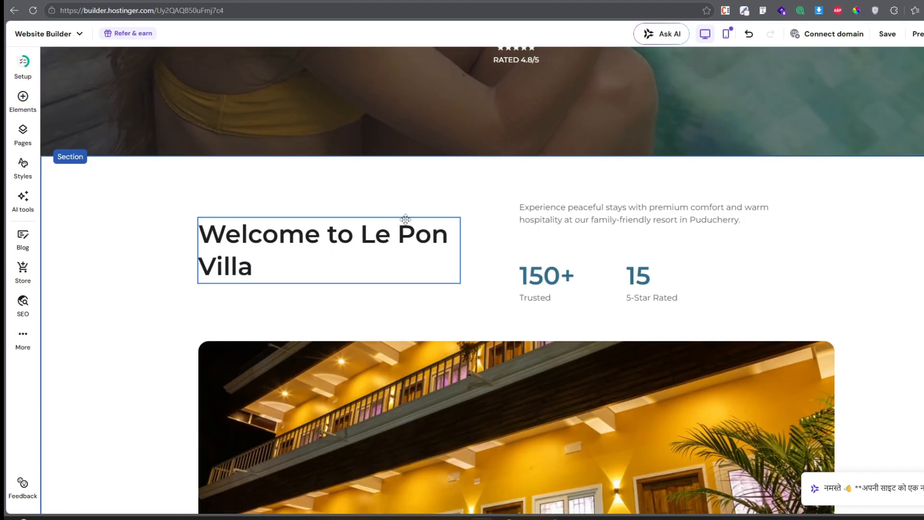
- In the mobile view, move the 150+ Trusted and 15 5-Star Rated texts up closer to the welcome section's description
{"action": "scroll", "coordinate": [405, 219], "scroll_direction": "down", "scroll_amount": 3}
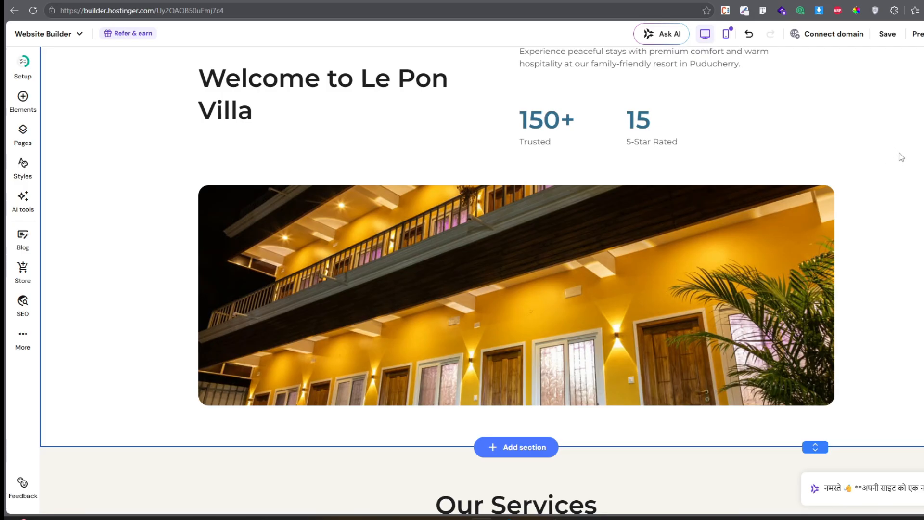
{"action": "left_click", "coordinate": [726, 34]}
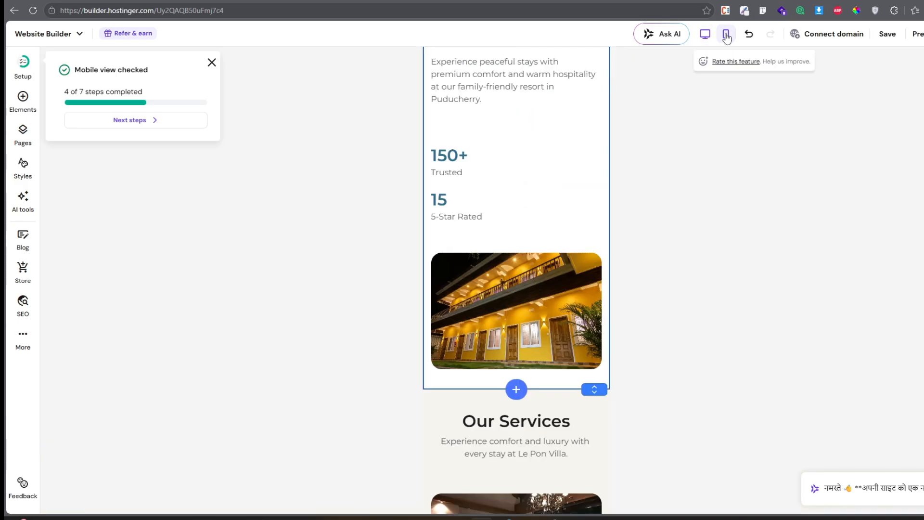
{"action": "scroll", "coordinate": [501, 220], "scroll_direction": "up", "scroll_amount": 10}
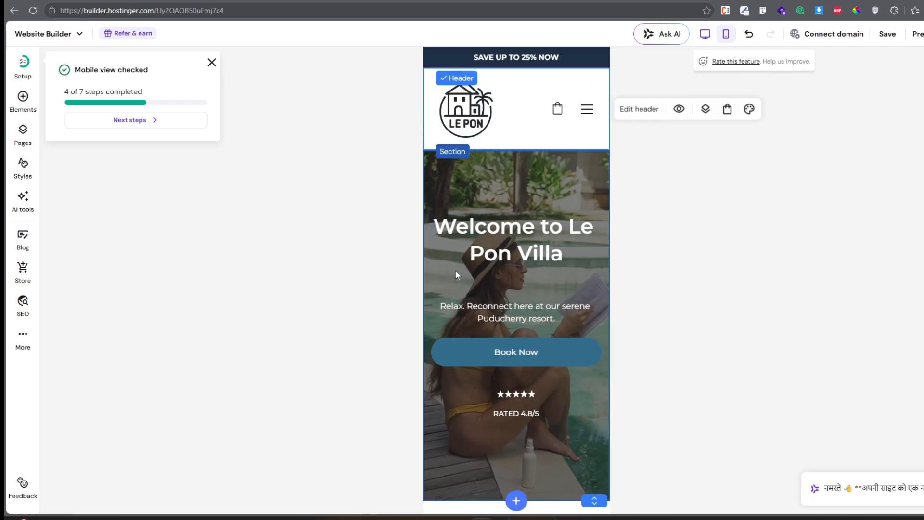
{"action": "scroll", "coordinate": [482, 272], "scroll_direction": "down", "scroll_amount": 3}
{"action": "scroll", "coordinate": [504, 268], "scroll_direction": "down", "scroll_amount": 3}
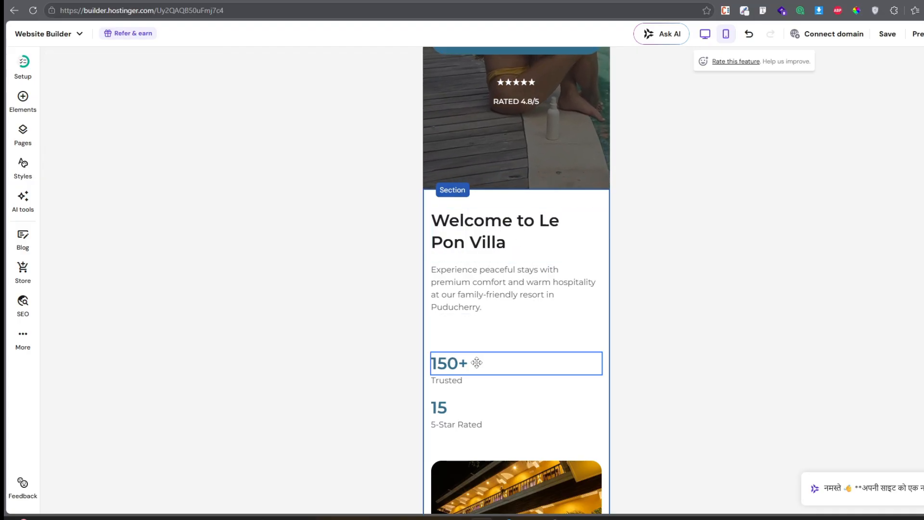
{"action": "left_click_drag", "start_coordinate": [487, 365], "coordinate": [487, 347]}
{"action": "left_click", "coordinate": [460, 383]}
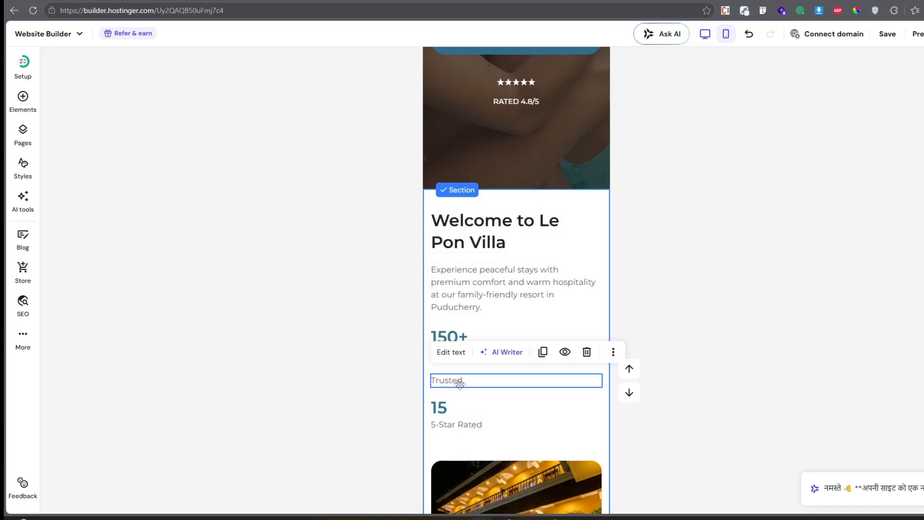
{"action": "left_click", "coordinate": [448, 425], "text": "shift"}
{"action": "left_click_drag", "start_coordinate": [474, 409], "coordinate": [474, 386]}
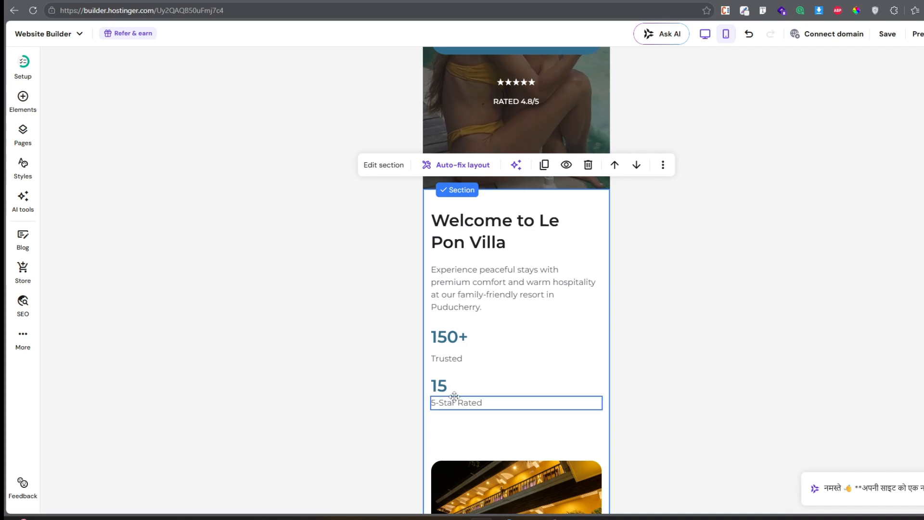
- Compare the welcome section in mobile and desktop views and examine the mobile layout of the Our Services section
{"action": "scroll", "coordinate": [512, 324], "scroll_direction": "down", "scroll_amount": 2}
{"action": "scroll", "coordinate": [489, 309], "scroll_direction": "down", "scroll_amount": 1}
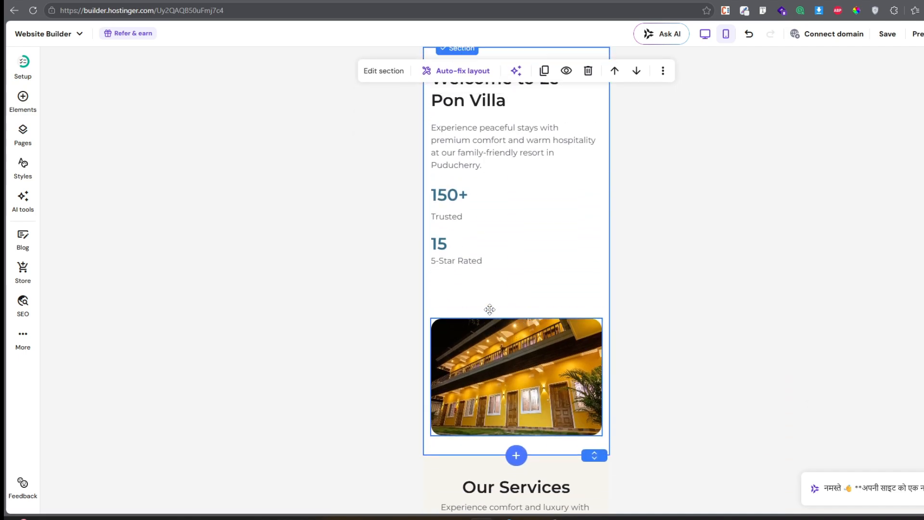
{"action": "scroll", "coordinate": [511, 292], "scroll_direction": "up", "scroll_amount": 2}
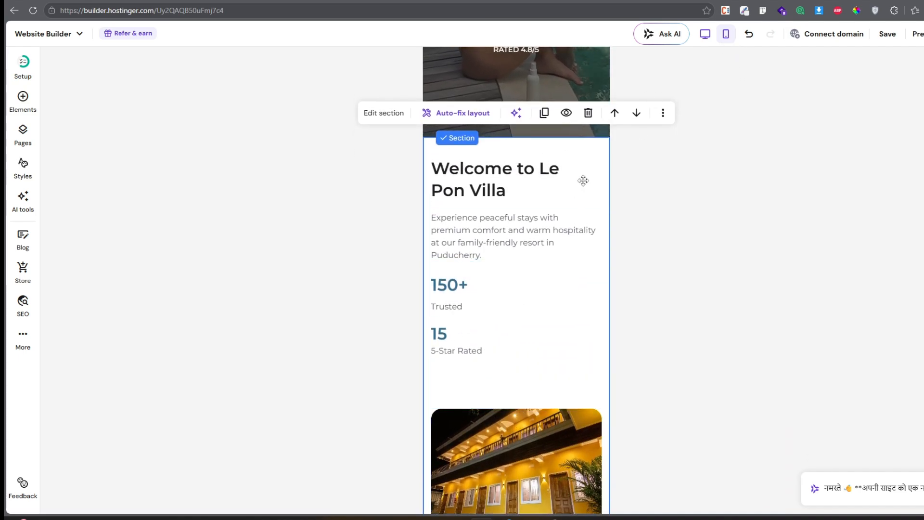
{"action": "scroll", "coordinate": [508, 231], "scroll_direction": "down", "scroll_amount": 2}
{"action": "scroll", "coordinate": [503, 237], "scroll_direction": "up", "scroll_amount": 1}
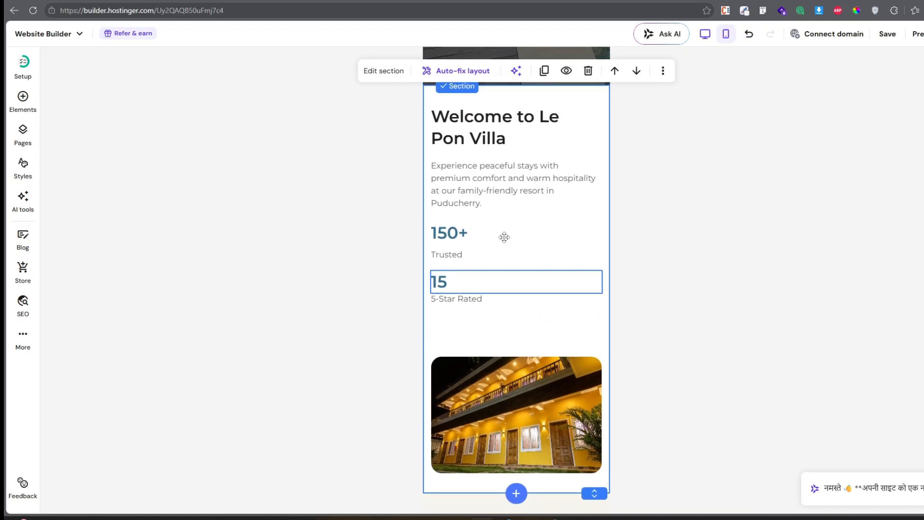
{"action": "left_click", "coordinate": [705, 36]}
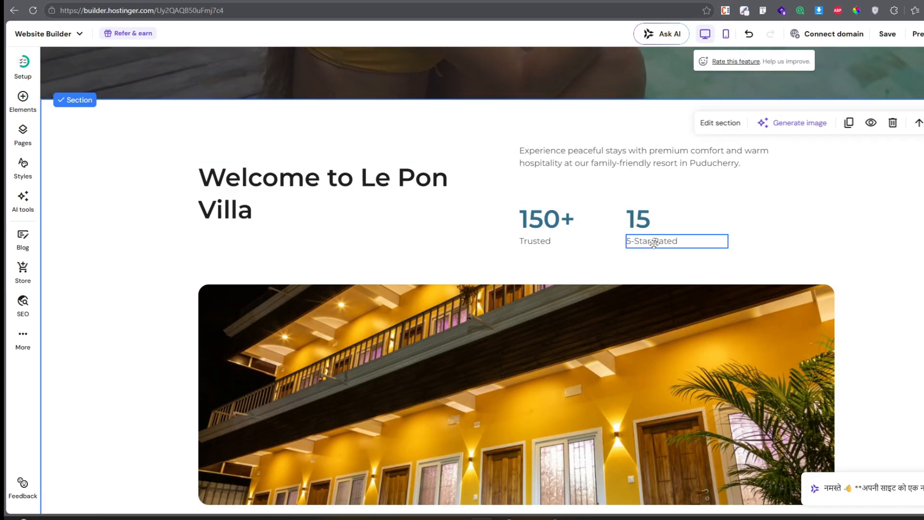
{"action": "left_click", "coordinate": [726, 33]}
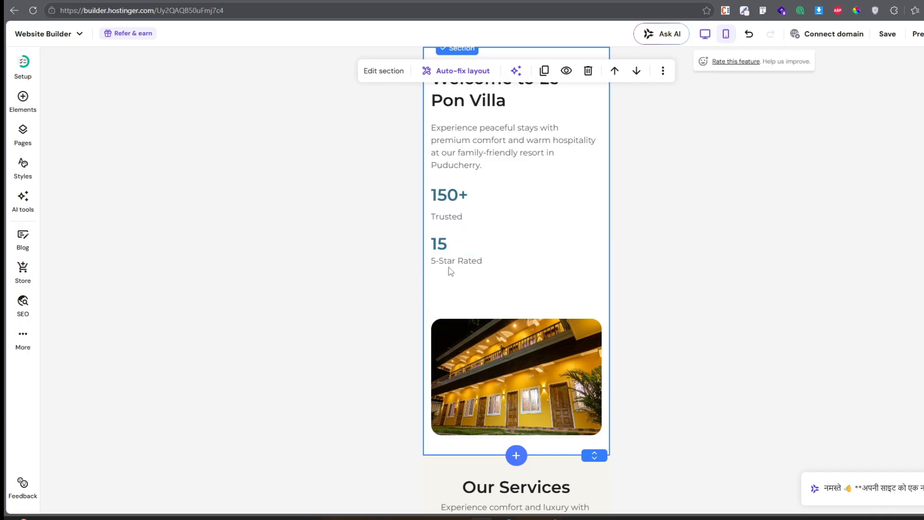
{"action": "scroll", "coordinate": [517, 234], "scroll_direction": "down", "scroll_amount": 1}
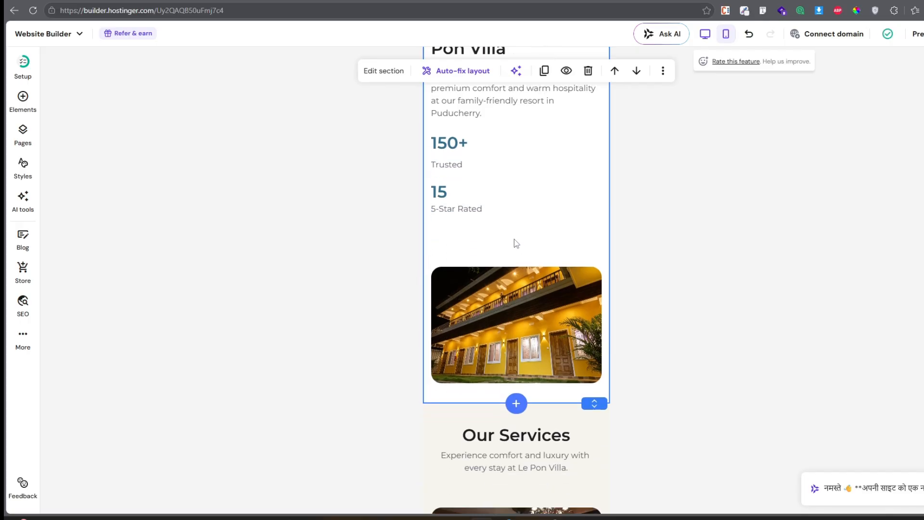
{"action": "scroll", "coordinate": [345, 144], "scroll_direction": "up", "scroll_amount": 2}
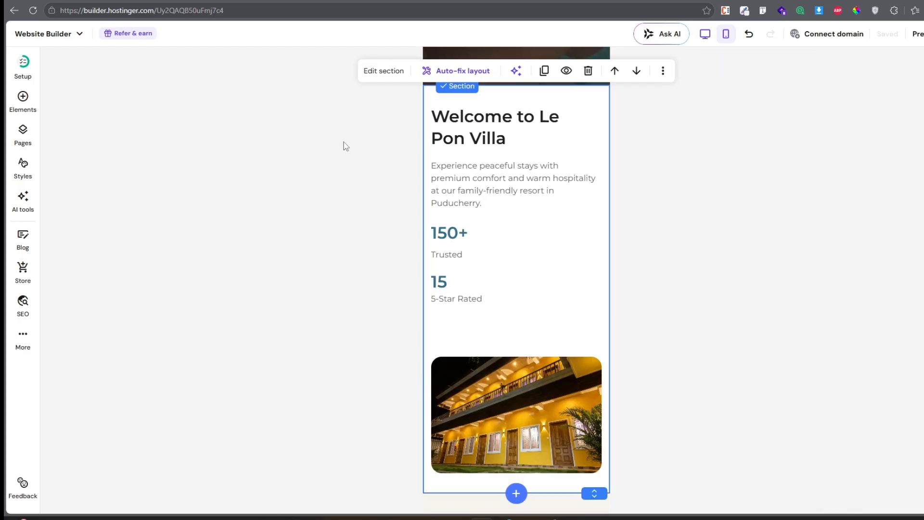
{"action": "scroll", "coordinate": [541, 192], "scroll_direction": "down", "scroll_amount": 9}
{"action": "scroll", "coordinate": [373, 215], "scroll_direction": "down", "scroll_amount": 2}
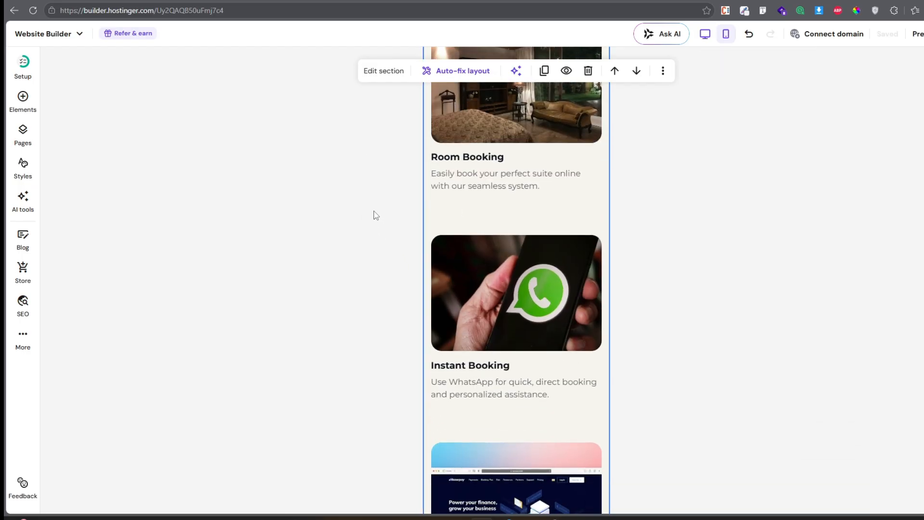
{"action": "scroll", "coordinate": [699, 161], "scroll_direction": "up", "scroll_amount": 7}
{"action": "scroll", "coordinate": [698, 161], "scroll_direction": "down", "scroll_amount": 4}
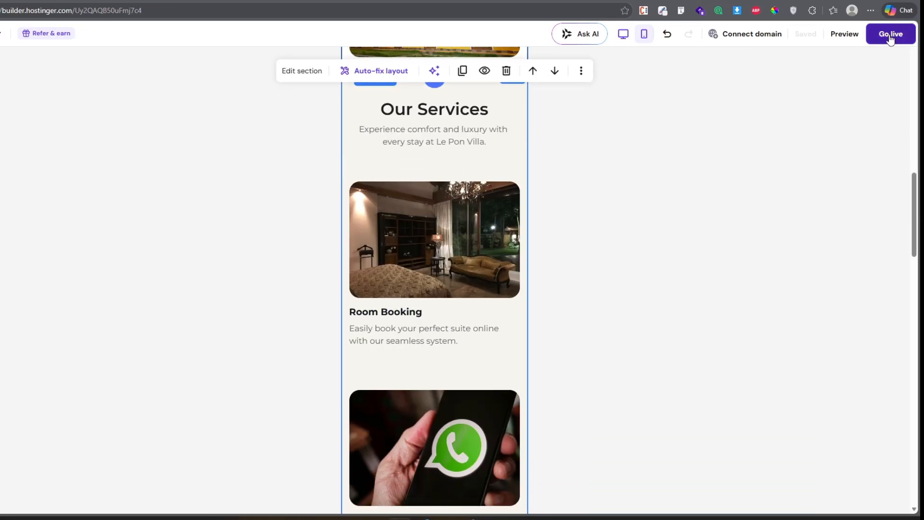
- Publish the website and choose the owned domain varumacservice.in to connect to it
{"action": "left_click", "coordinate": [896, 34]}
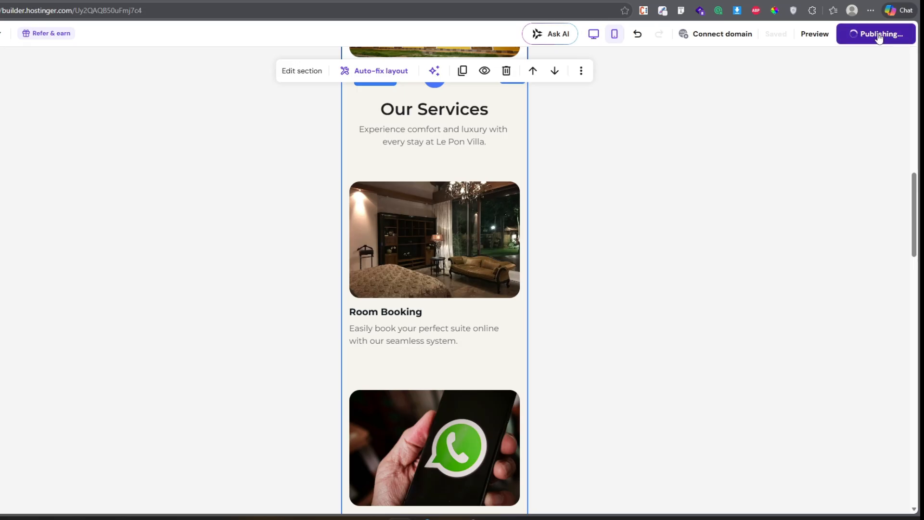
{"action": "mouse_move", "coordinate": [715, 38]}
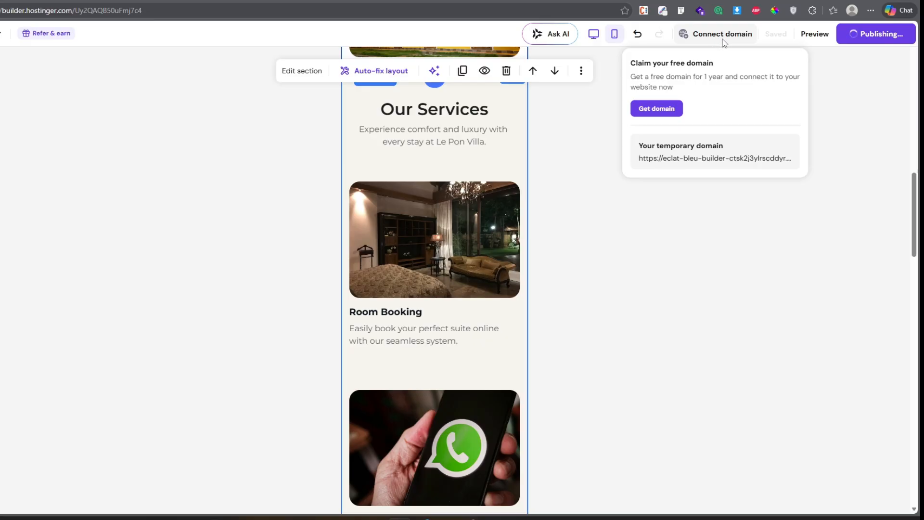
{"action": "left_click", "coordinate": [654, 108]}
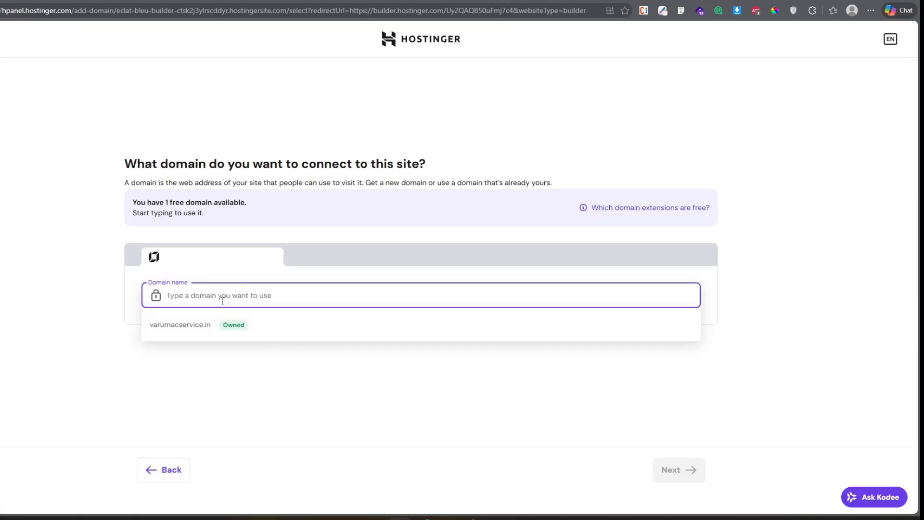
{"action": "left_click", "coordinate": [250, 295]}
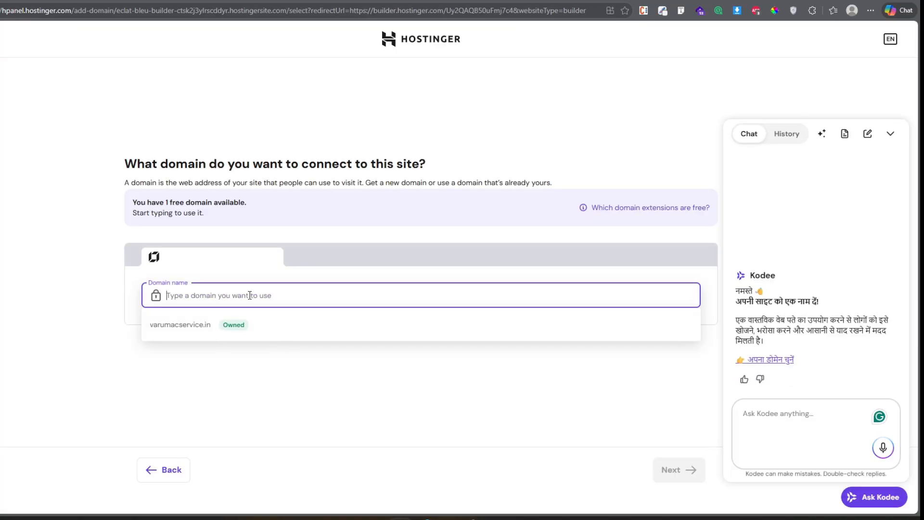
{"action": "left_click", "coordinate": [233, 327]}
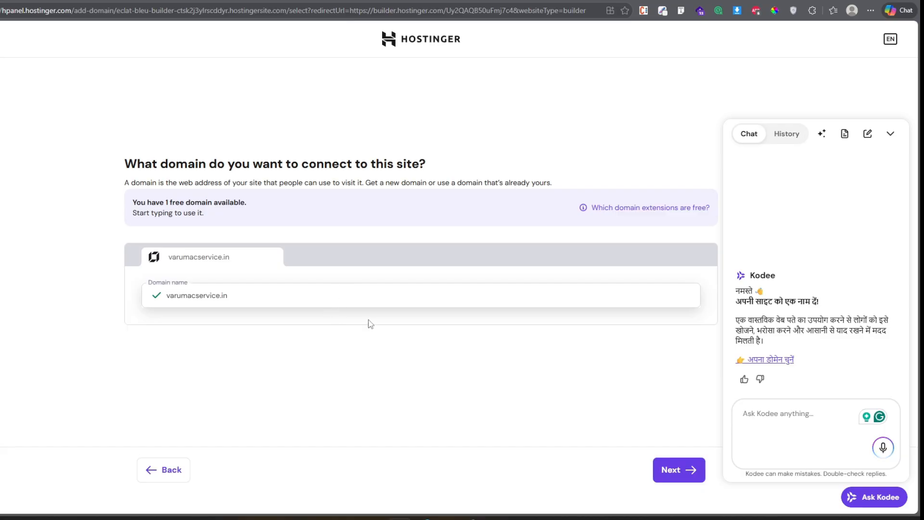
- Confirm connecting the domain varumacservice.in to the site and return to the website builder
{"action": "left_click", "coordinate": [676, 469]}
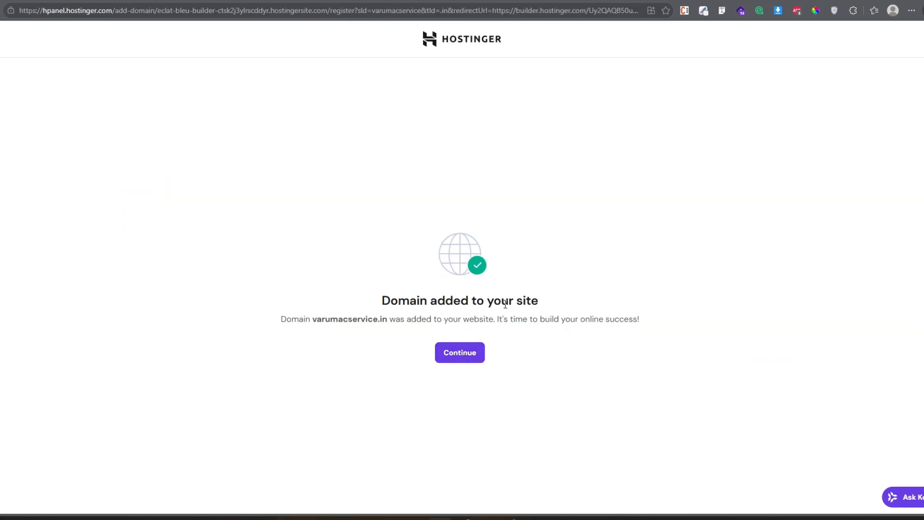
{"action": "left_click", "coordinate": [466, 355]}
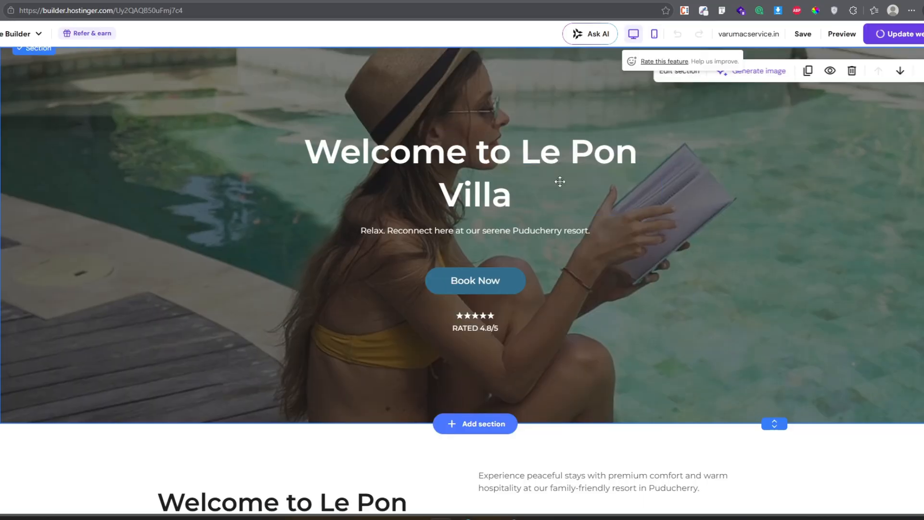
- Review the desktop homepage from the hero through the welcome, Our Services and Our Gallery sections
{"action": "scroll", "coordinate": [404, 318], "scroll_direction": "down", "scroll_amount": 5}
{"action": "scroll", "coordinate": [400, 310], "scroll_direction": "down", "scroll_amount": 4}
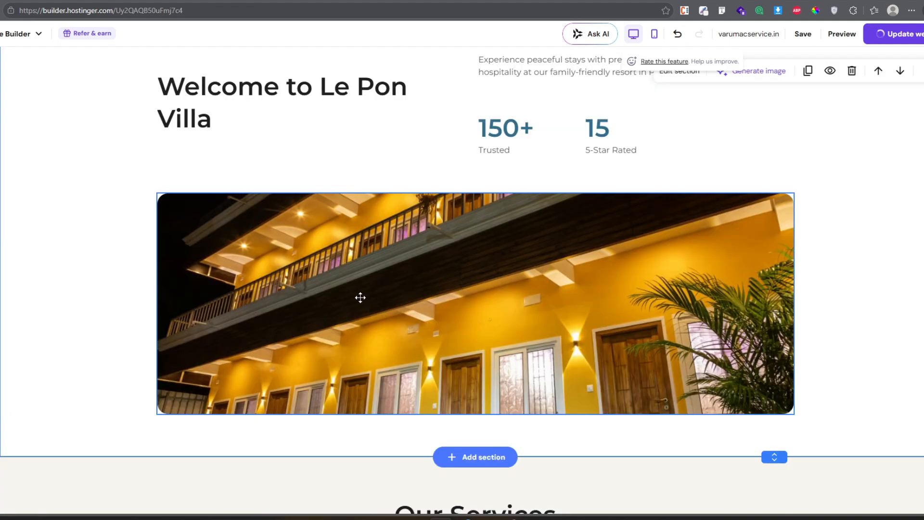
{"action": "scroll", "coordinate": [359, 297], "scroll_direction": "up", "scroll_amount": 2}
{"action": "scroll", "coordinate": [648, 241], "scroll_direction": "down", "scroll_amount": 2}
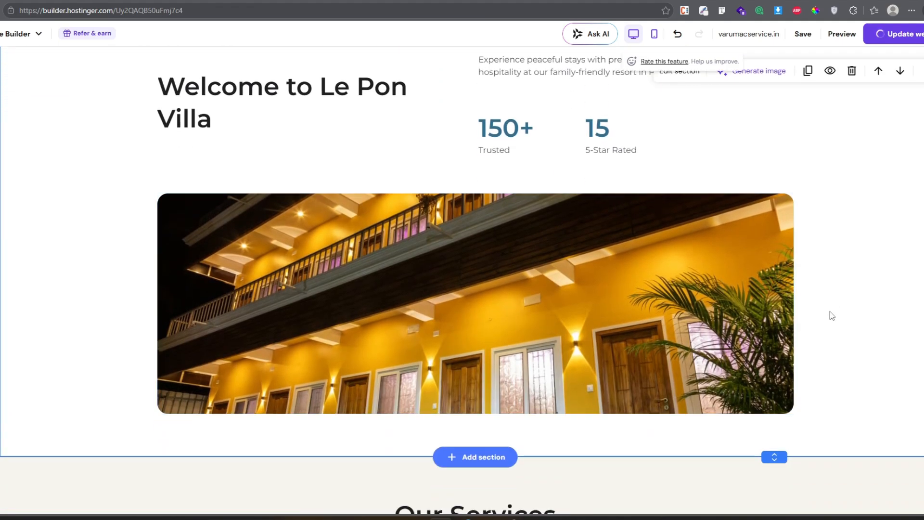
{"action": "scroll", "coordinate": [836, 316], "scroll_direction": "down", "scroll_amount": 5}
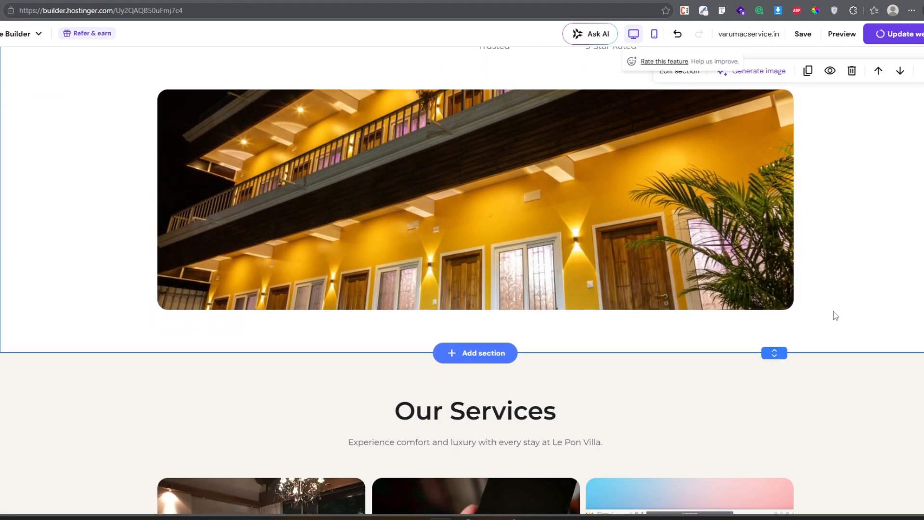
{"action": "scroll", "coordinate": [847, 315], "scroll_direction": "down", "scroll_amount": 3}
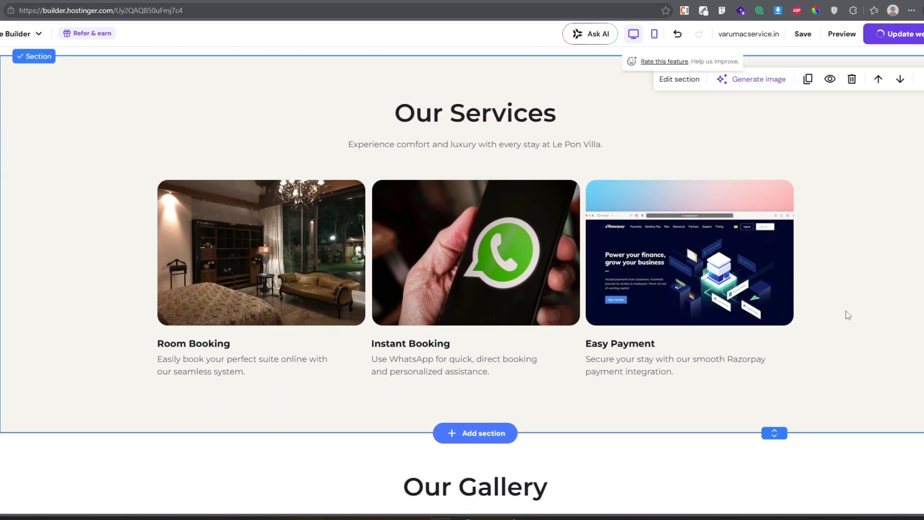
{"action": "scroll", "coordinate": [859, 319], "scroll_direction": "down", "scroll_amount": 7}
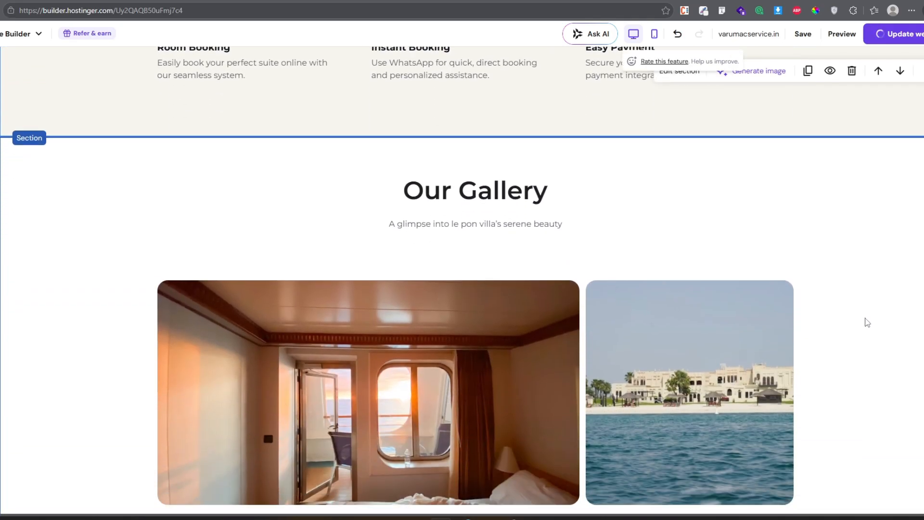
{"action": "scroll", "coordinate": [867, 322], "scroll_direction": "down", "scroll_amount": 3}
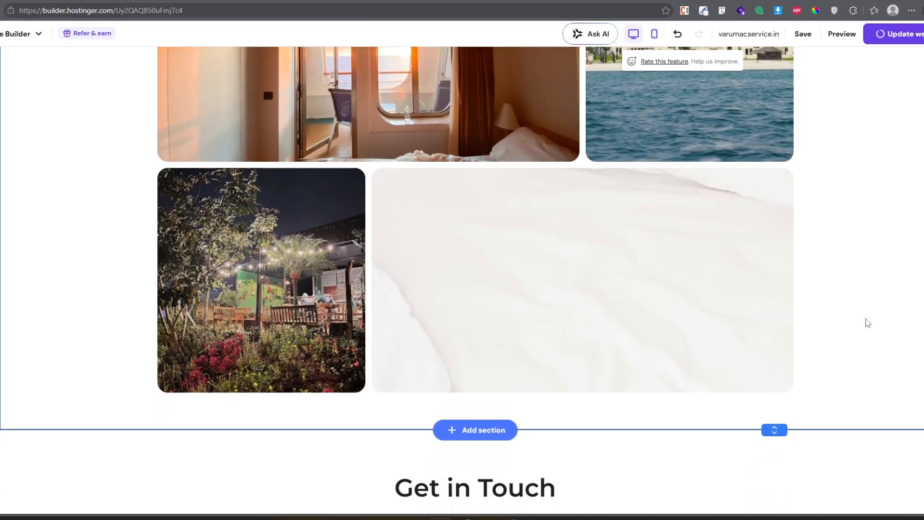
{"action": "scroll", "coordinate": [868, 322], "scroll_direction": "up", "scroll_amount": 2}
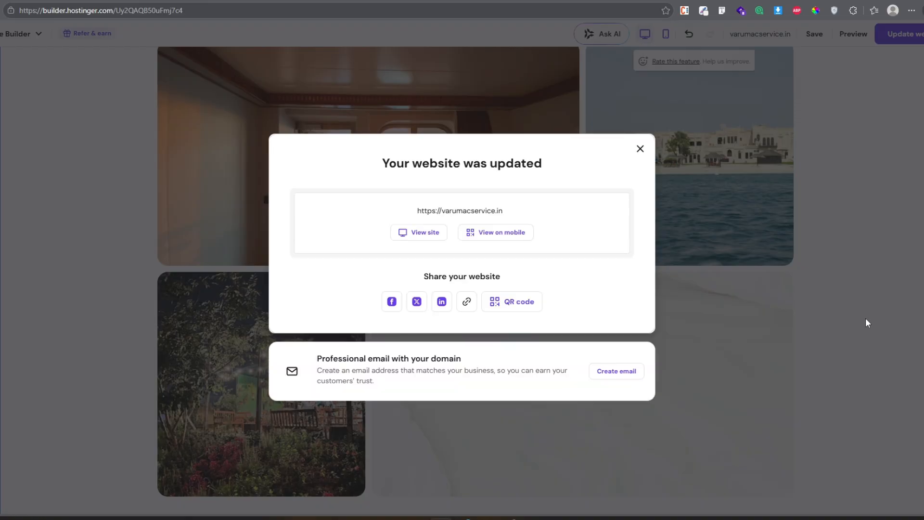
- Dismiss the website update dialog and review the rest of the homepage, including the Get in Touch form and the footer
{"action": "left_click", "coordinate": [866, 319]}
{"action": "scroll", "coordinate": [840, 254], "scroll_direction": "down", "scroll_amount": 3}
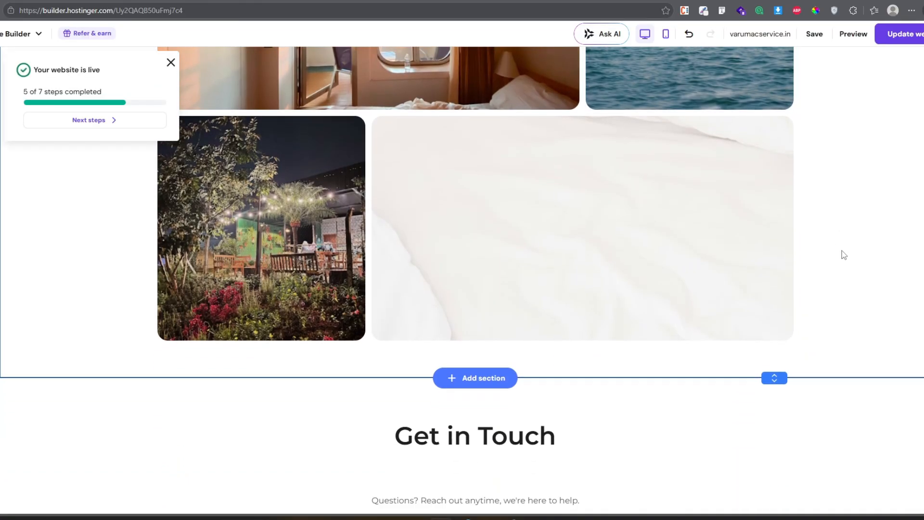
{"action": "scroll", "coordinate": [845, 253], "scroll_direction": "down", "scroll_amount": 8}
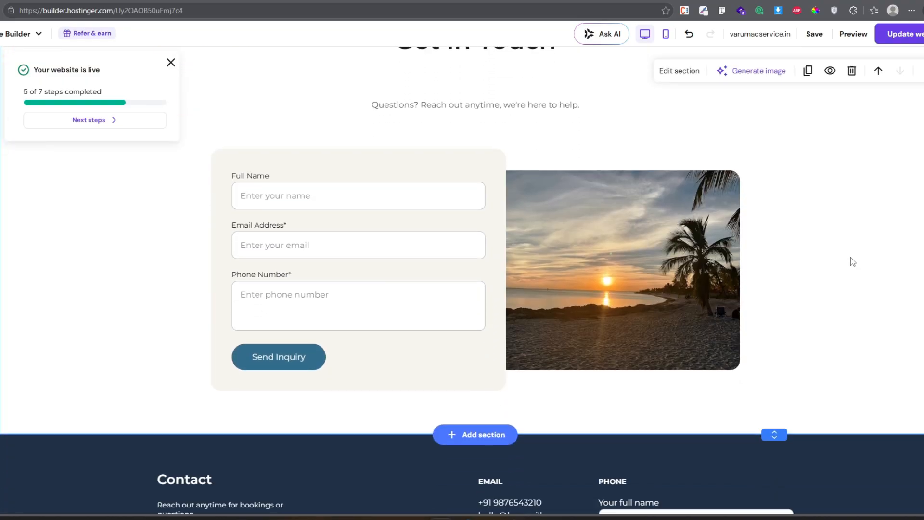
{"action": "scroll", "coordinate": [851, 257], "scroll_direction": "down", "scroll_amount": 3}
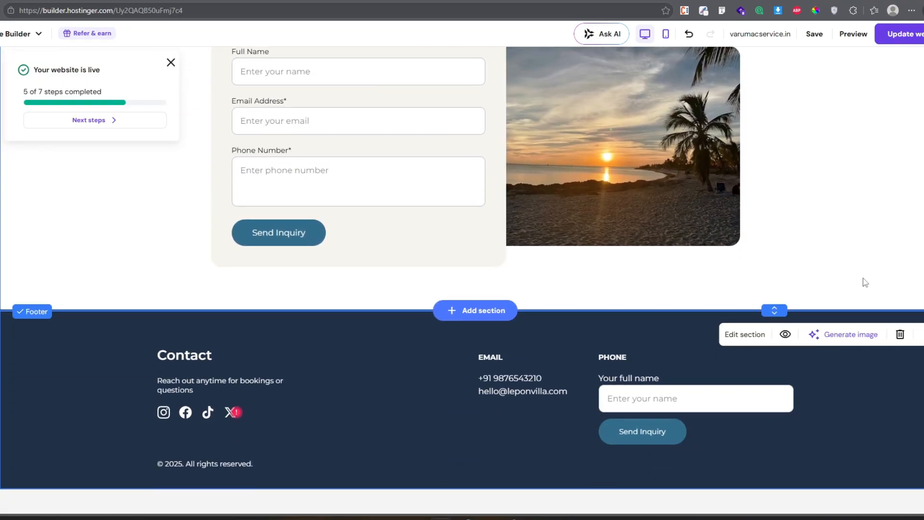